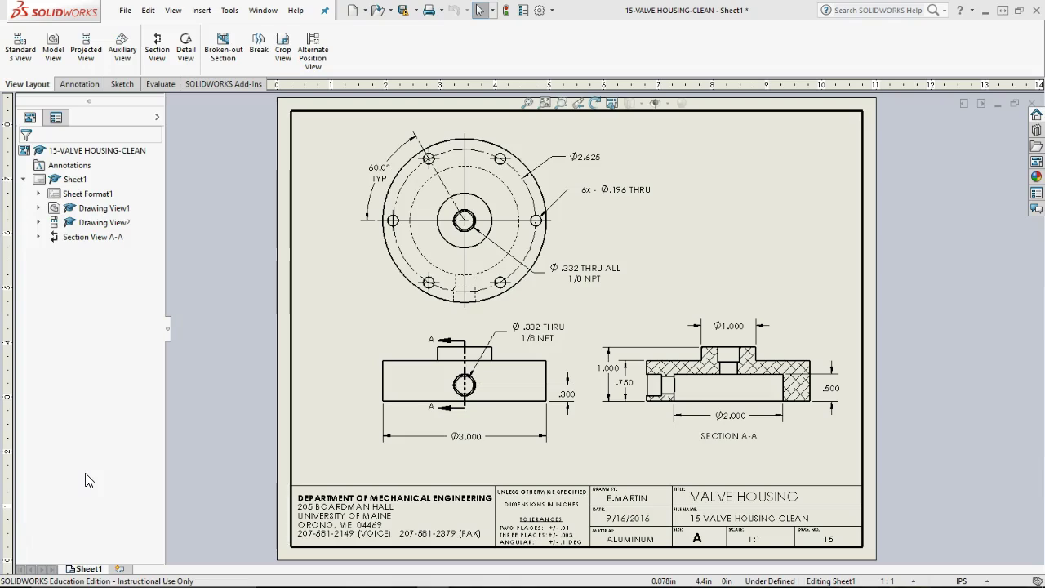
- Switch from the valve housing drawing to the SAMPLE-01 Dimensioning part document
{"action": "left_click", "coordinate": [228, 485]}
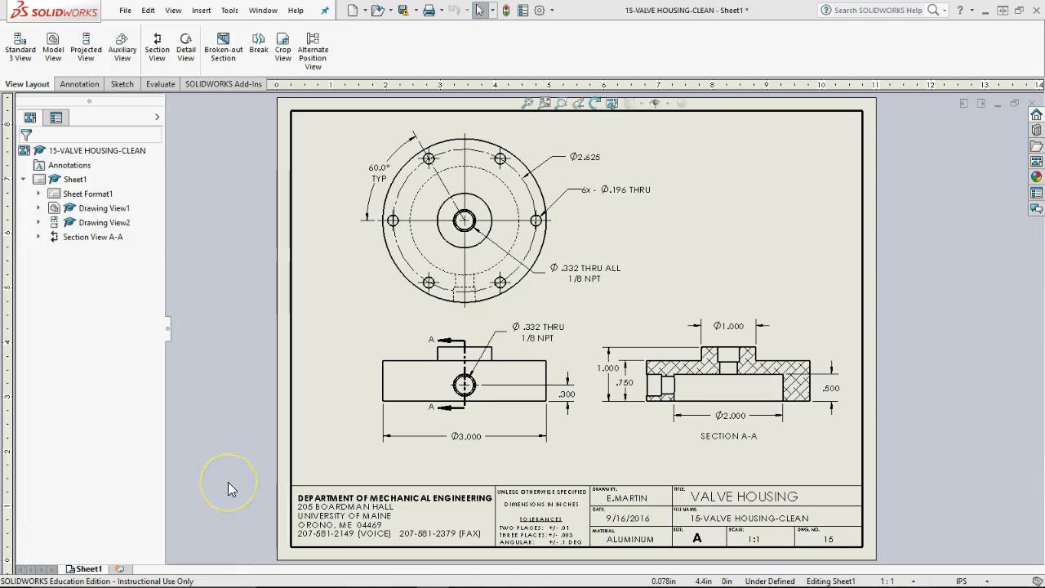
{"action": "left_click", "coordinate": [234, 479]}
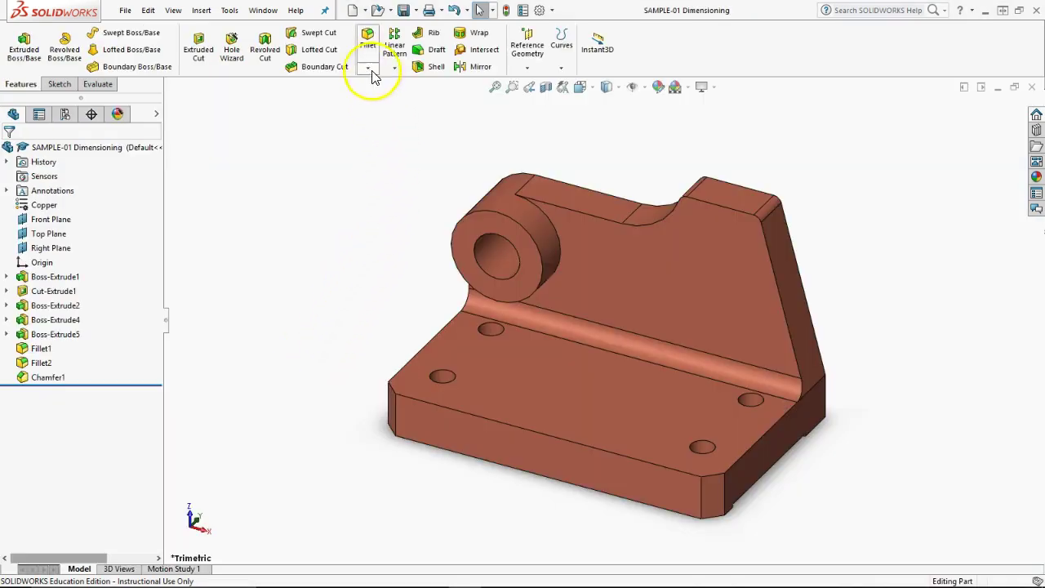
- Create a drawing from the SAMPLE-01 part using the EMartin Title template
{"action": "left_click", "coordinate": [364, 10]}
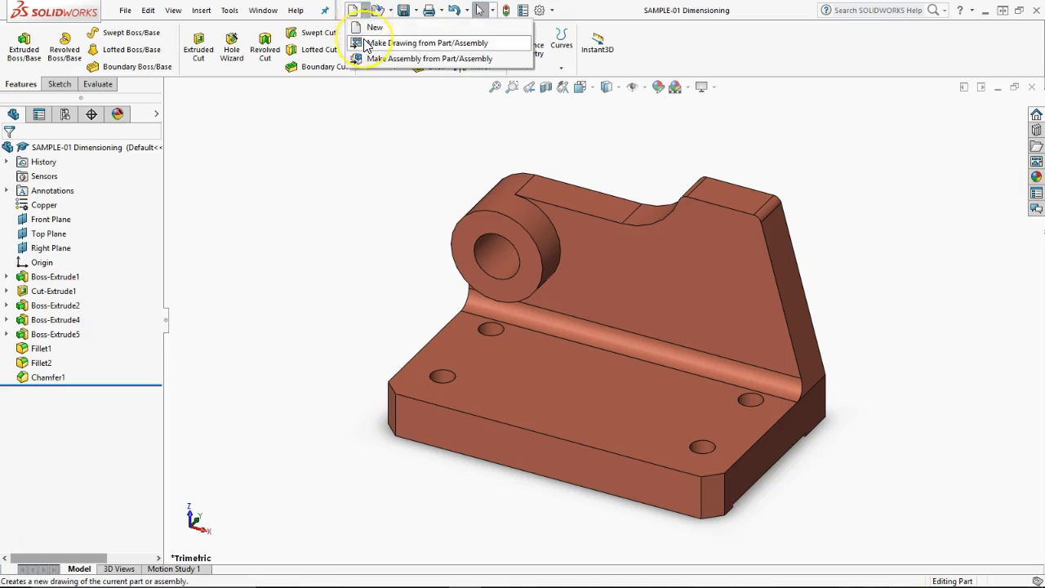
{"action": "left_click", "coordinate": [365, 43]}
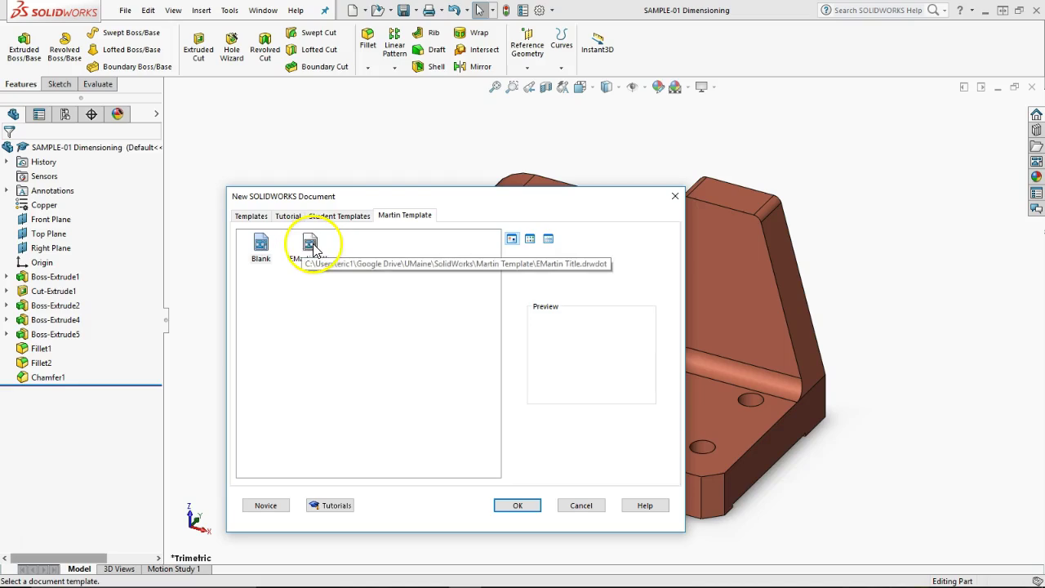
{"action": "left_click", "coordinate": [309, 247]}
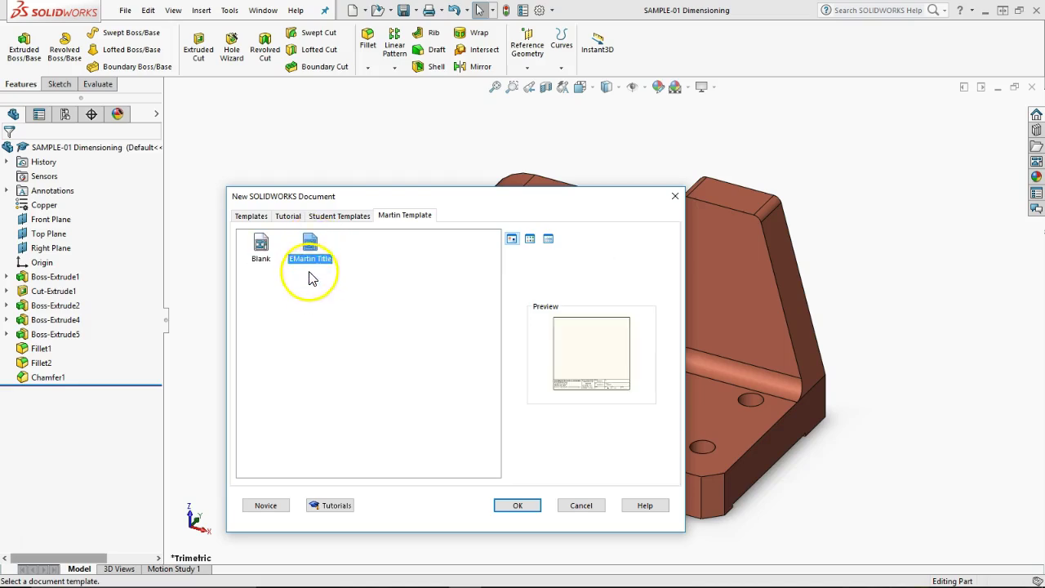
{"action": "left_click", "coordinate": [520, 506]}
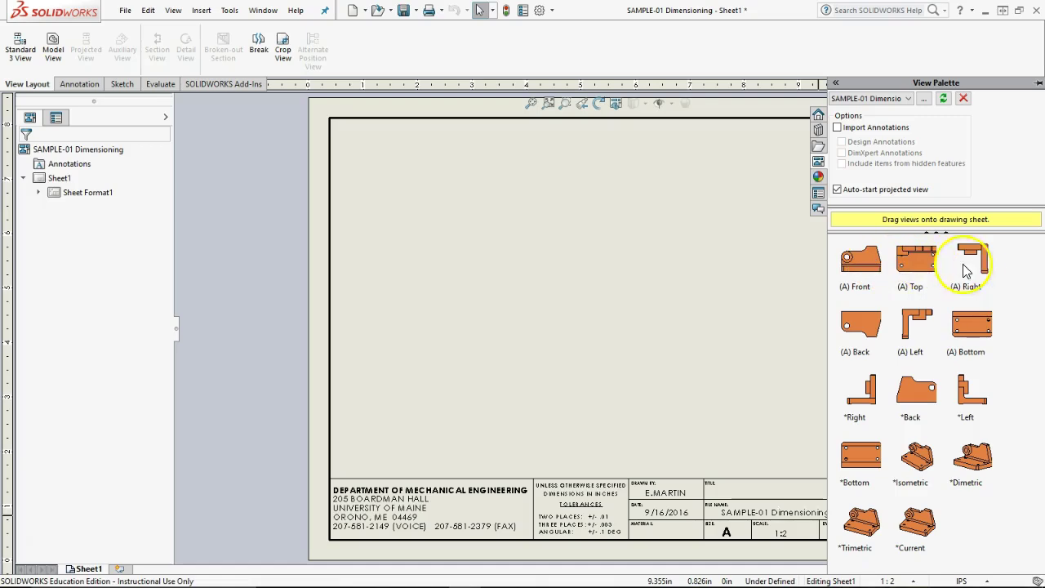
- Place the front view from the View Palette and project top and right views from it
{"action": "left_click", "coordinate": [857, 269]}
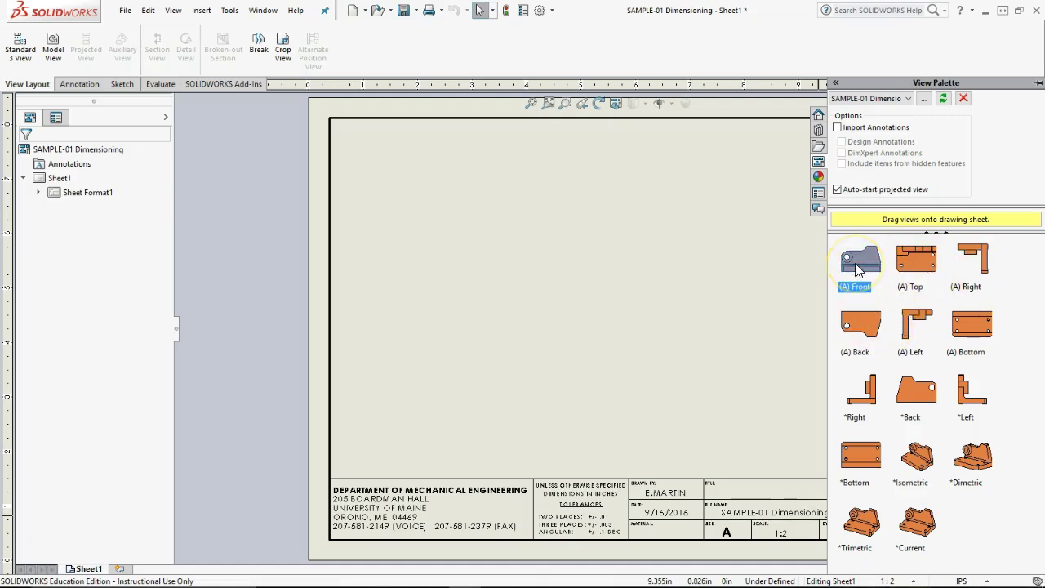
{"action": "left_click_drag", "start_coordinate": [857, 270], "coordinate": [539, 365]}
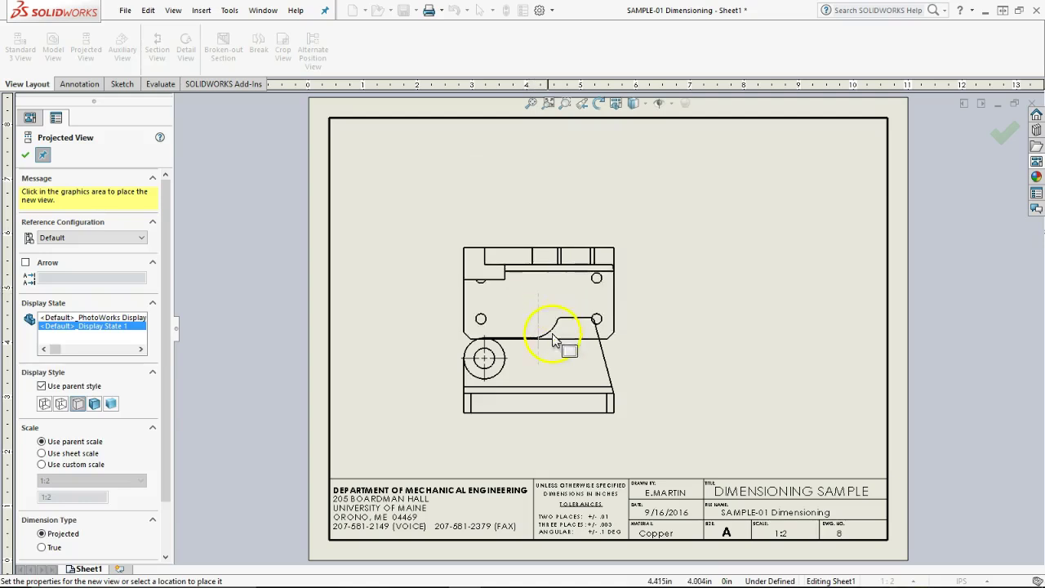
{"action": "left_click", "coordinate": [681, 376]}
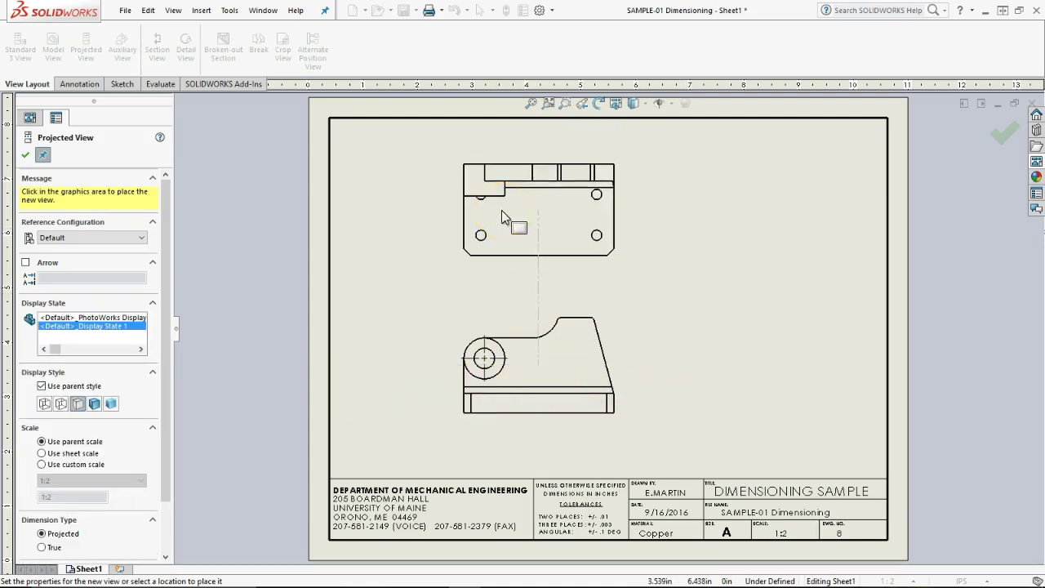
{"action": "left_click", "coordinate": [501, 210]}
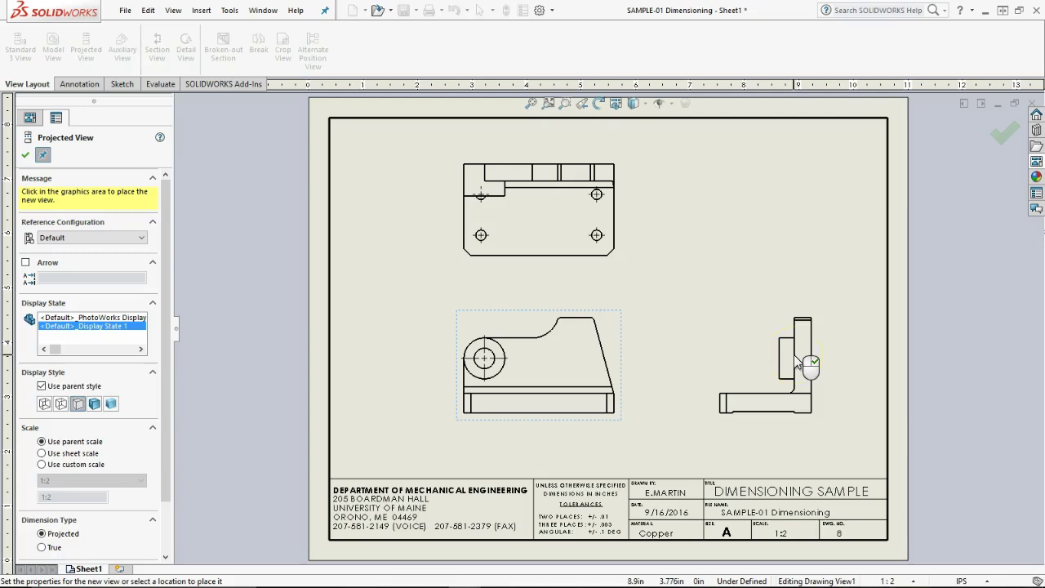
{"action": "left_click", "coordinate": [795, 357]}
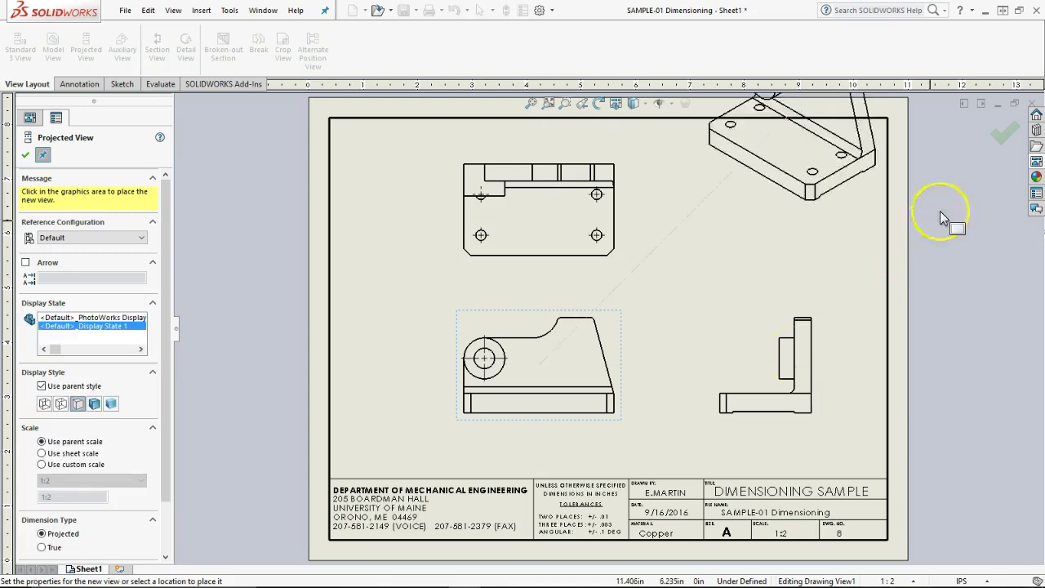
{"action": "left_click", "coordinate": [995, 139]}
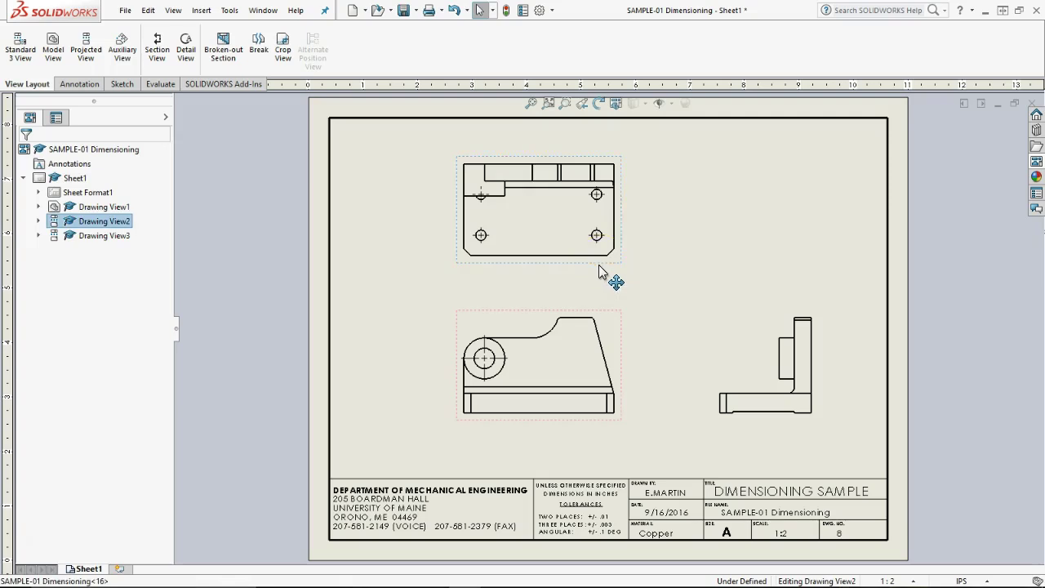
- Shift the top and front view group left on the sheet
{"action": "left_click_drag", "start_coordinate": [604, 271], "coordinate": [599, 267]}
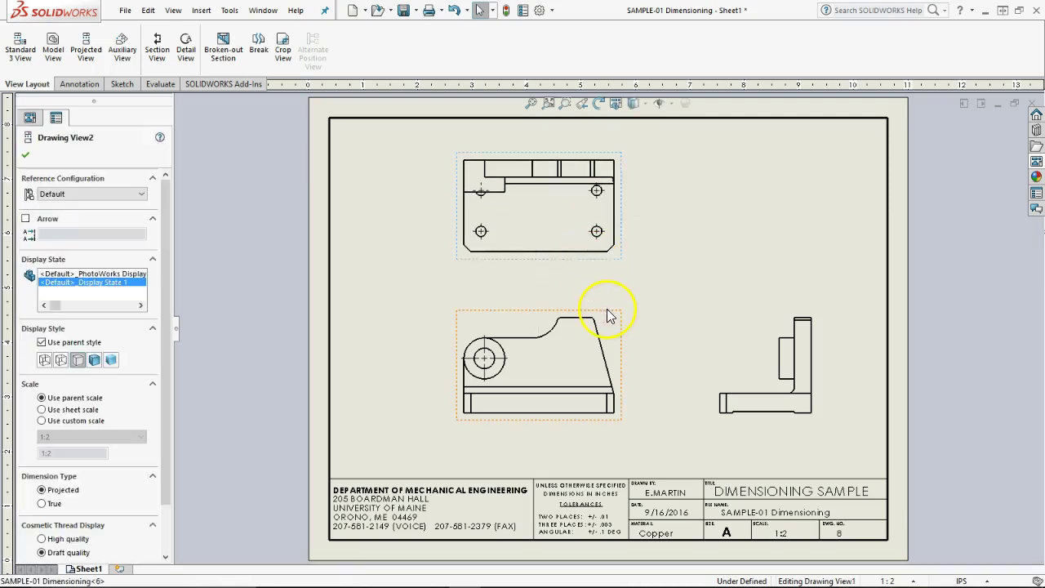
{"action": "left_click_drag", "start_coordinate": [606, 312], "coordinate": [551, 330]}
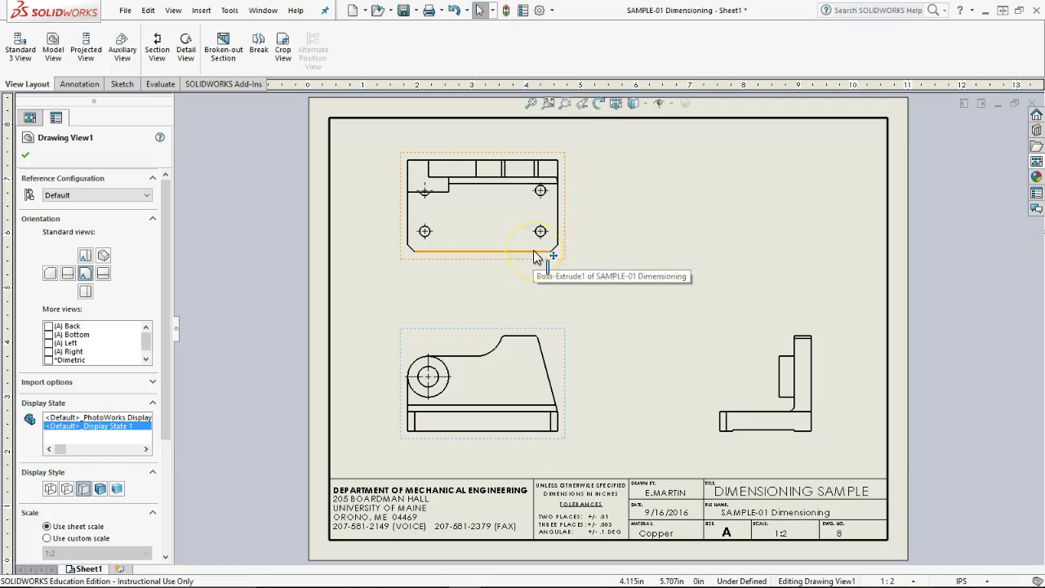
{"action": "left_click", "coordinate": [503, 242]}
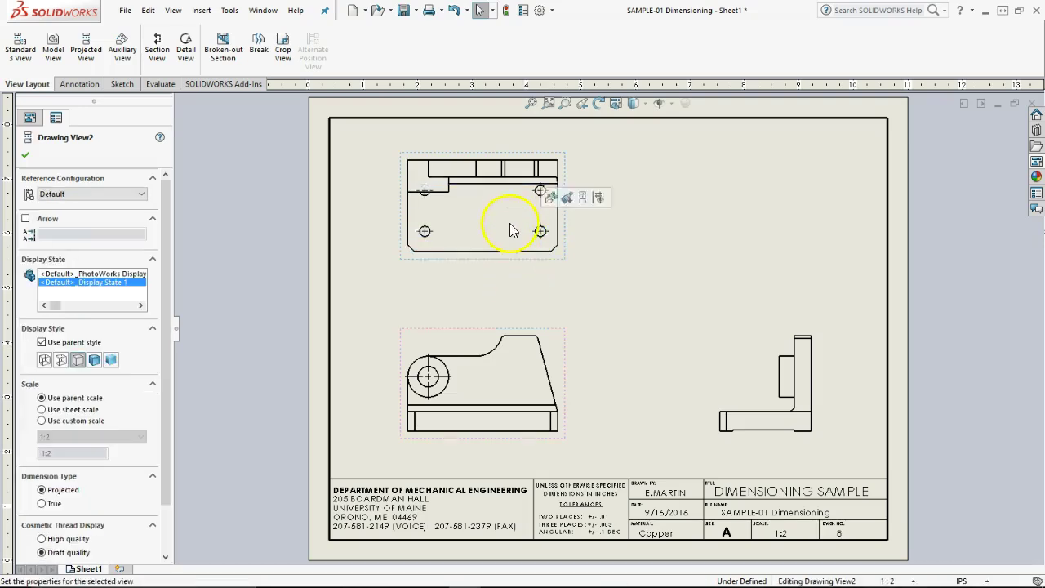
{"action": "left_click", "coordinate": [537, 327]}
{"action": "left_click", "coordinate": [741, 391]}
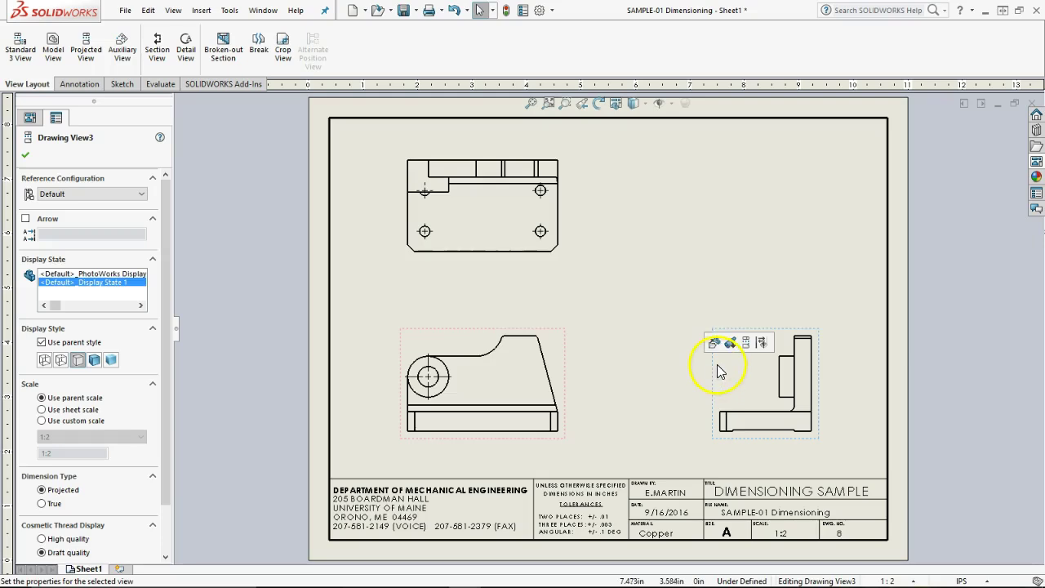
{"action": "left_click", "coordinate": [543, 369]}
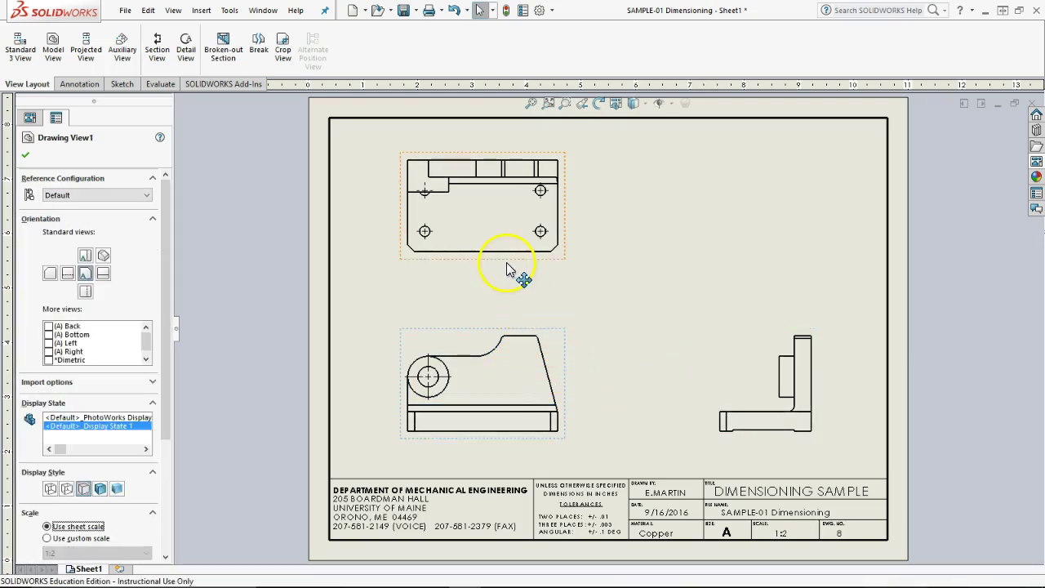
- Tighten the spacing, bringing the top and right views closer to the front view
{"action": "left_click_drag", "start_coordinate": [516, 262], "coordinate": [498, 290]}
{"action": "left_click_drag", "start_coordinate": [531, 328], "coordinate": [549, 336]}
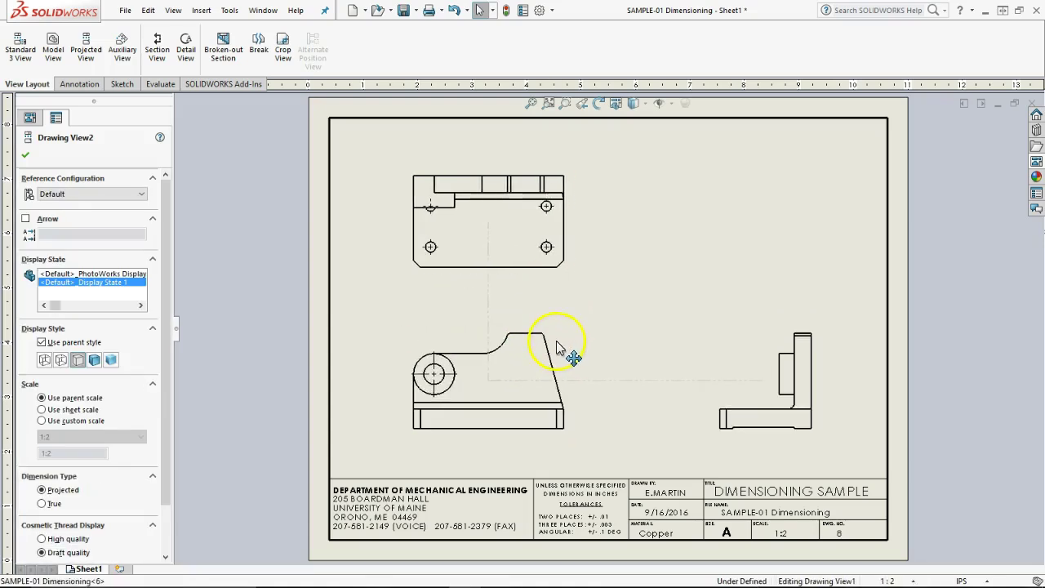
{"action": "mouse_move", "coordinate": [711, 359]}
{"action": "left_mouse_down"}
{"action": "mouse_move", "coordinate": [688, 377]}
{"action": "mouse_move", "coordinate": [667, 364]}
{"action": "left_mouse_up"}
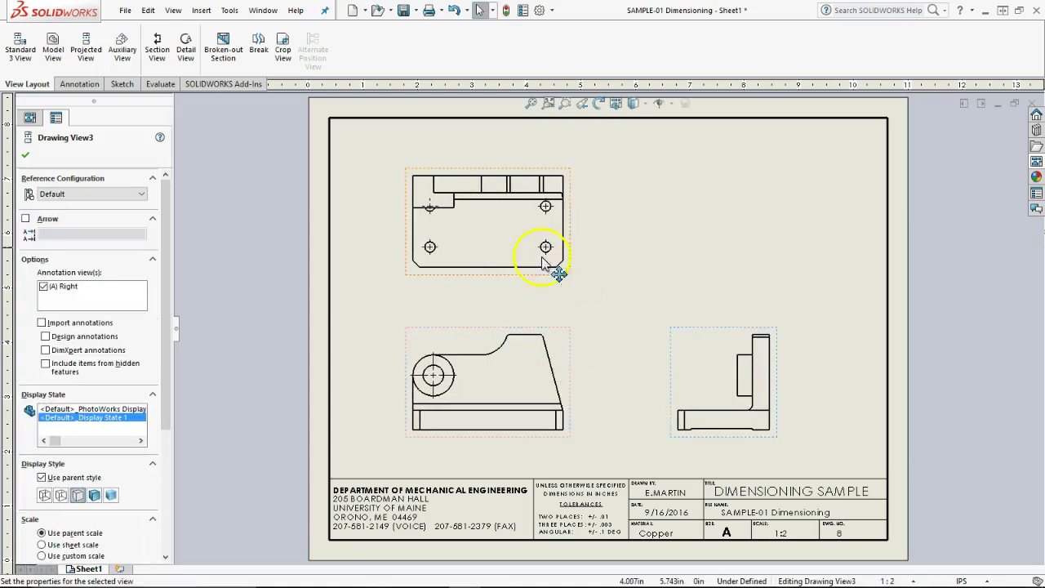
{"action": "left_click_drag", "start_coordinate": [512, 247], "coordinate": [502, 280]}
{"action": "left_click_drag", "start_coordinate": [524, 351], "coordinate": [544, 334]}
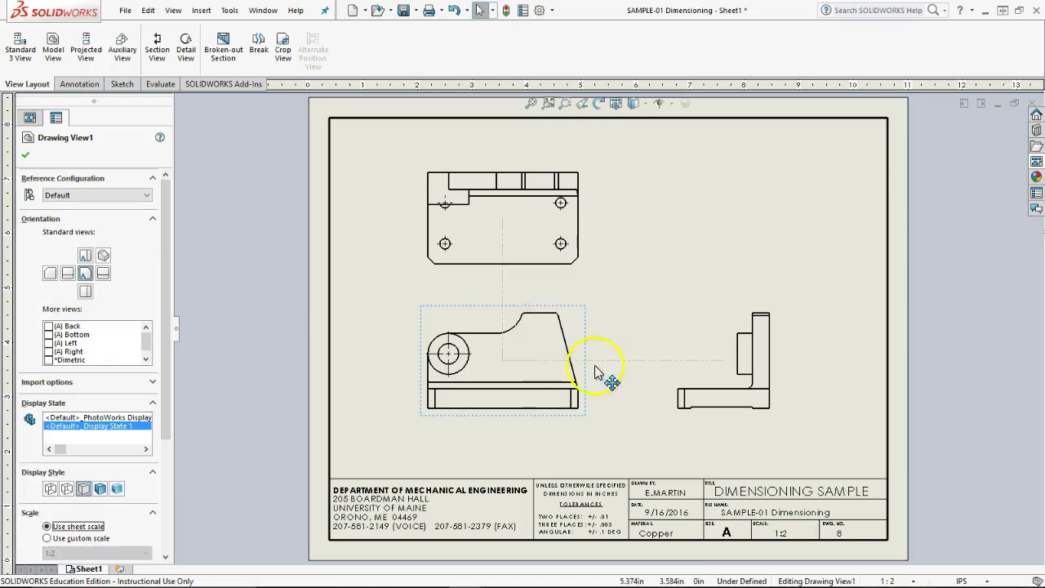
{"action": "left_click_drag", "start_coordinate": [752, 380], "coordinate": [739, 380]}
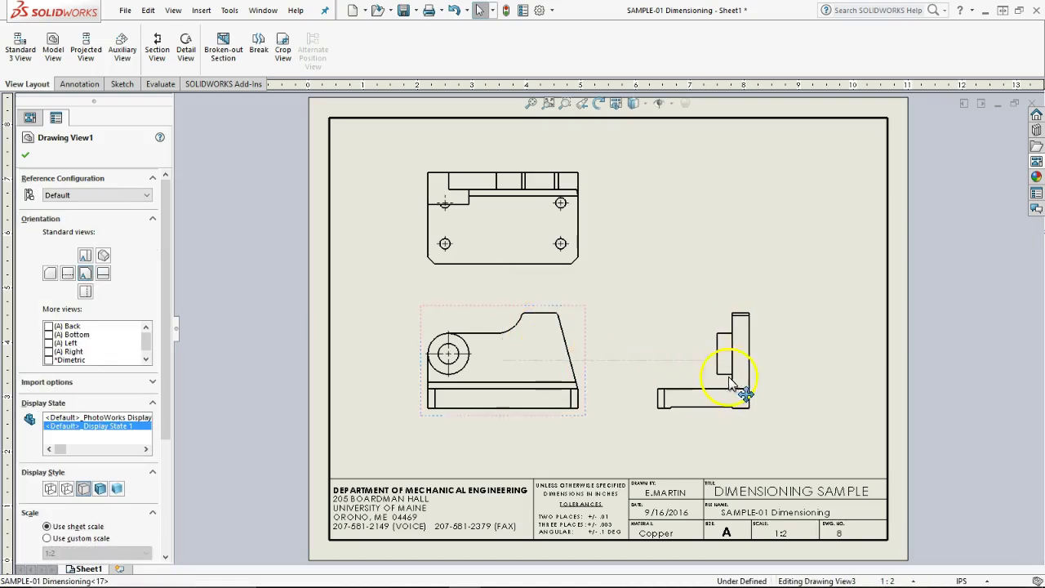
{"action": "left_click", "coordinate": [629, 228]}
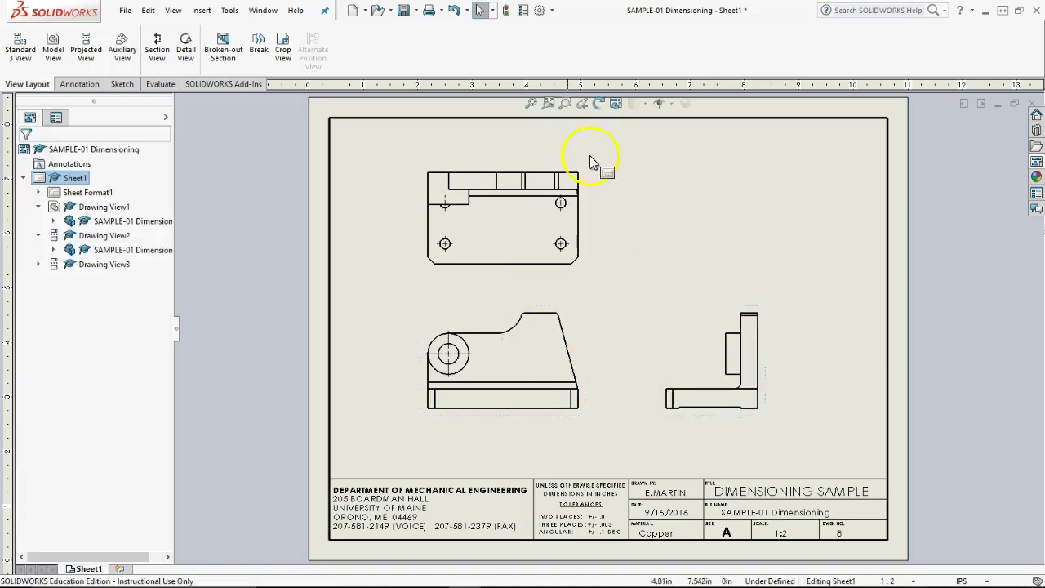
- Add an isometric view at the sheet's upper right from the View Palette
{"action": "left_click", "coordinate": [1030, 160]}
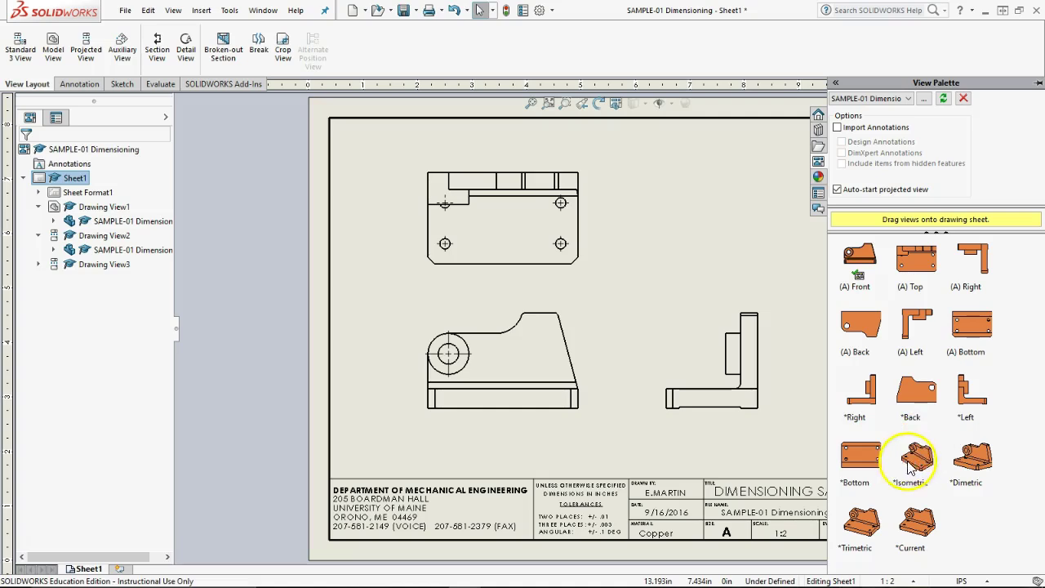
{"action": "left_click_drag", "start_coordinate": [912, 454], "coordinate": [749, 216]}
{"action": "left_click", "coordinate": [631, 285]}
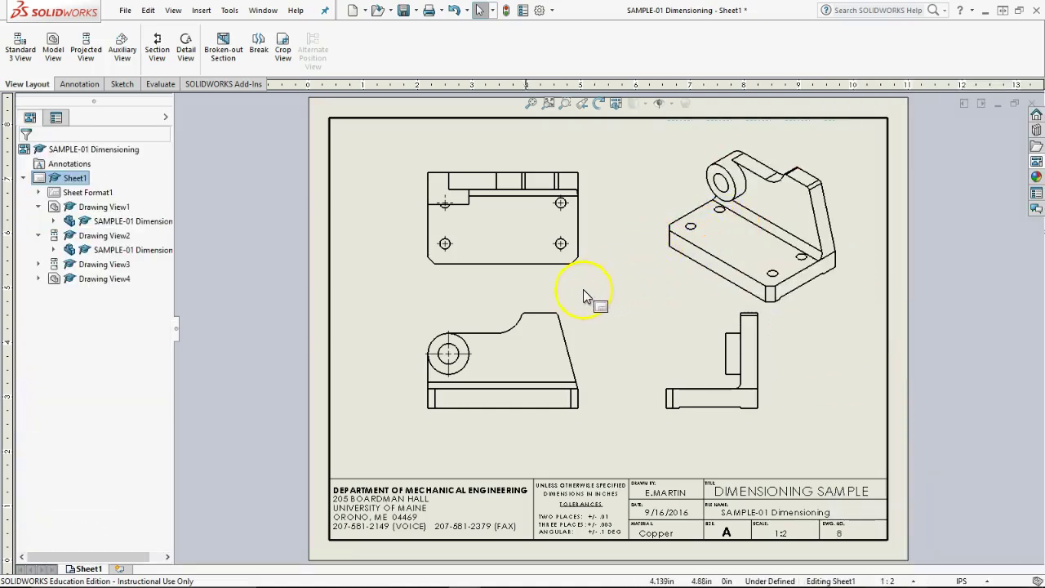
- Project left and bottom views from the front view
{"action": "left_click", "coordinate": [88, 49]}
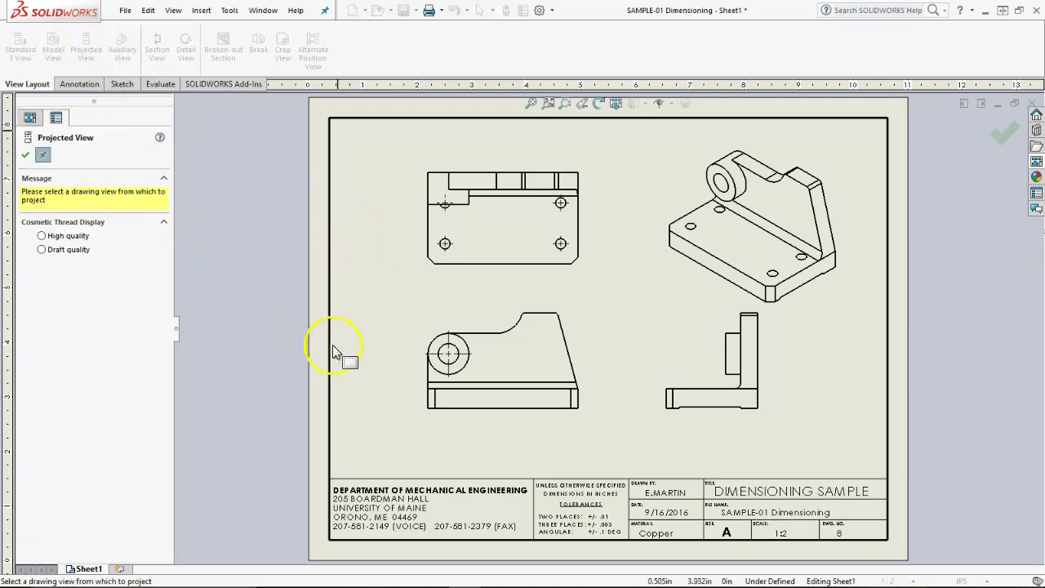
{"action": "left_click", "coordinate": [422, 397]}
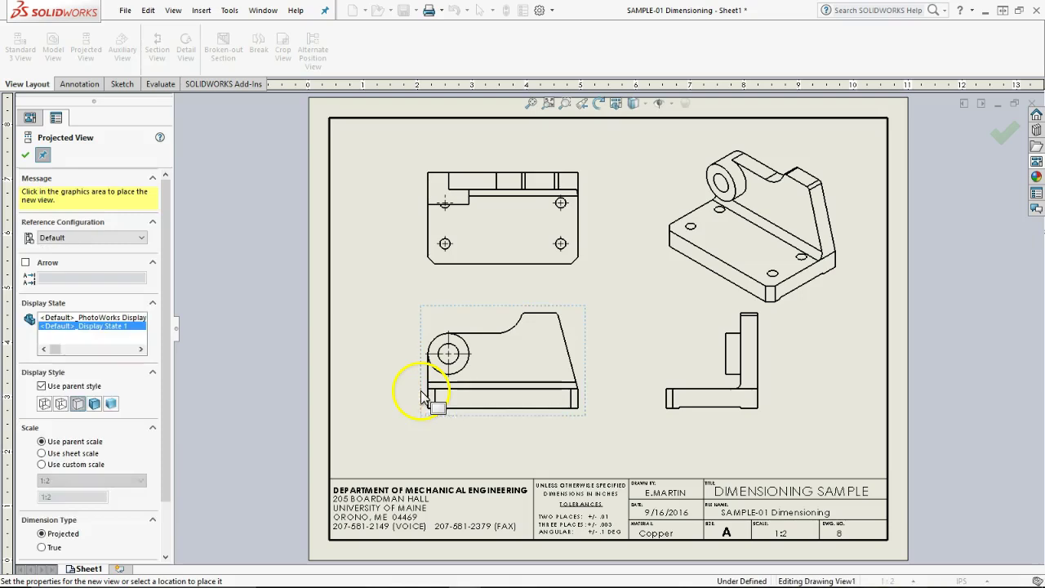
{"action": "left_click", "coordinate": [303, 382]}
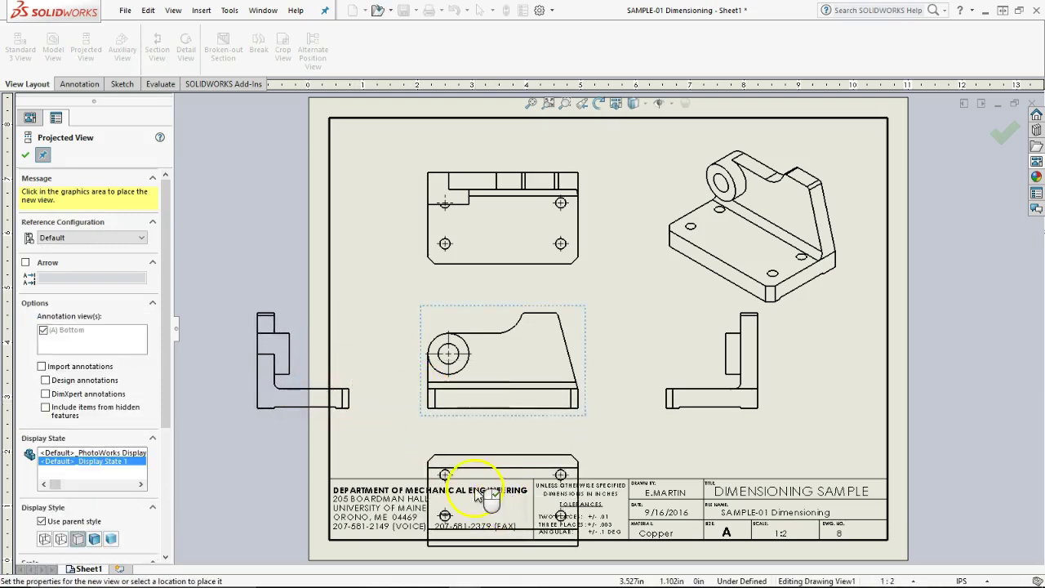
{"action": "left_click", "coordinate": [503, 507]}
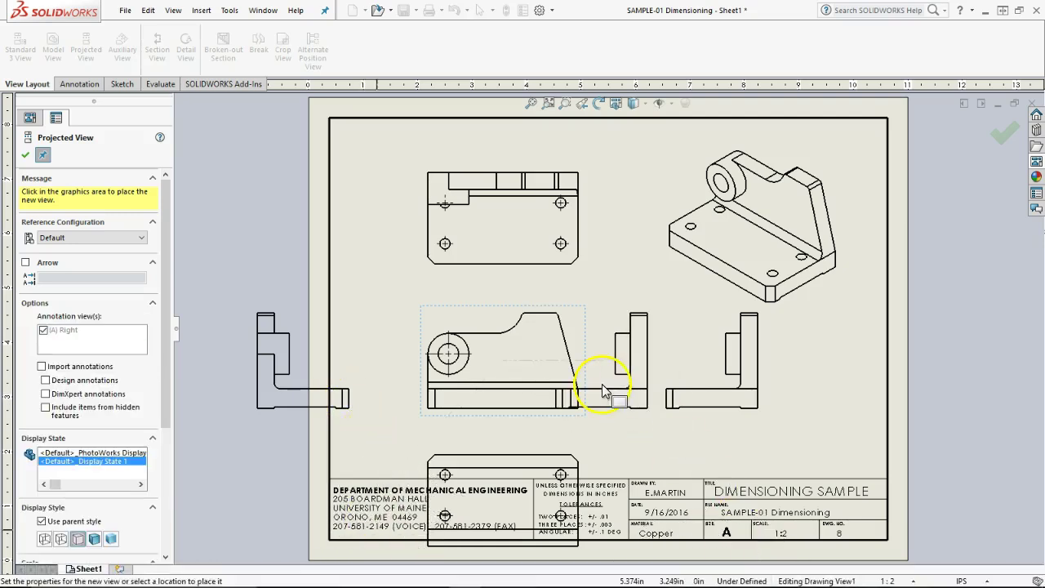
{"action": "key", "text": "Escape"}
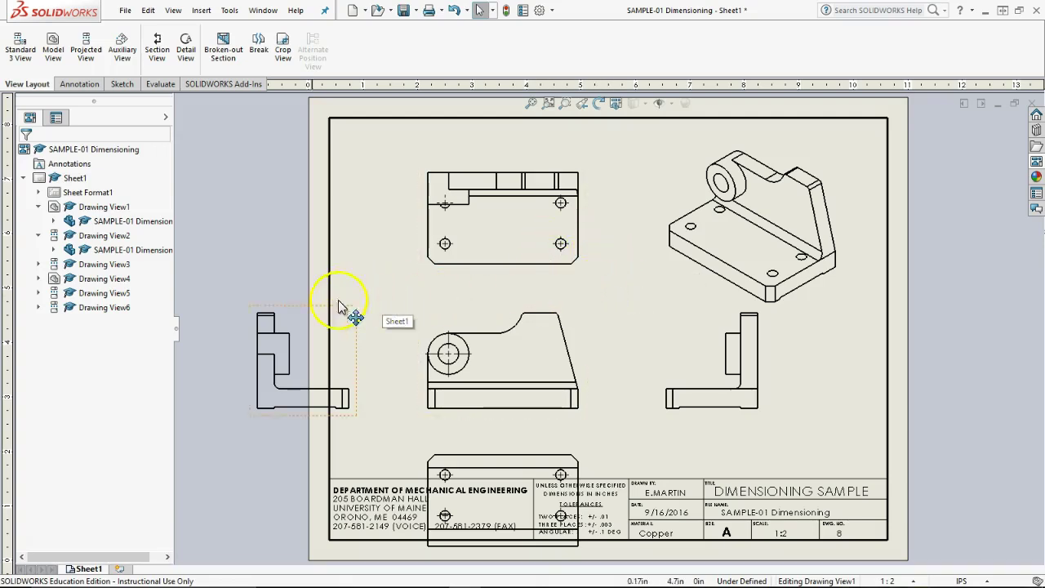
- Delete the left, bottom and isometric views, confirming each deletion
{"action": "left_click", "coordinate": [277, 313]}
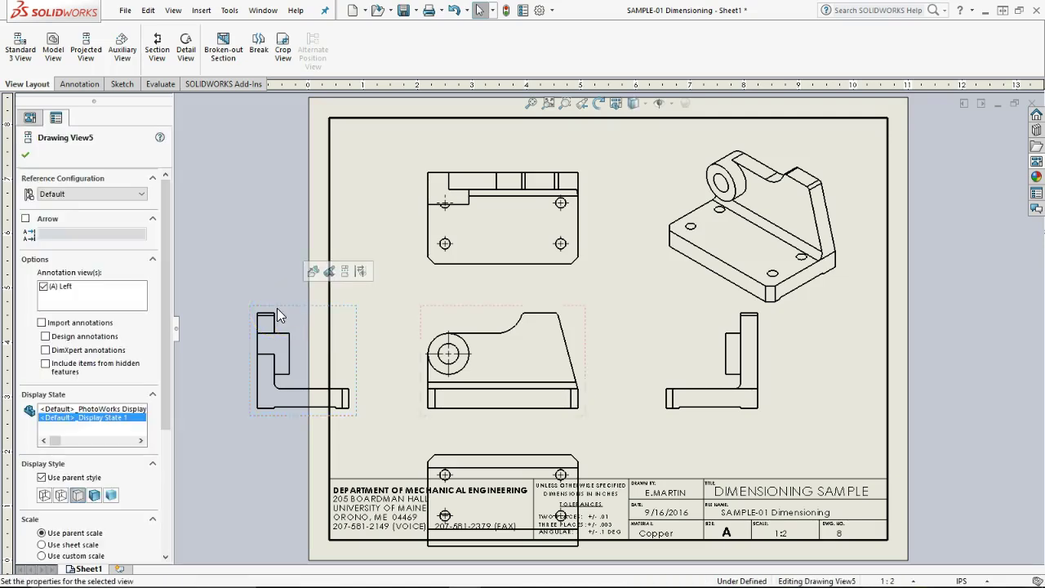
{"action": "left_click", "coordinate": [266, 398]}
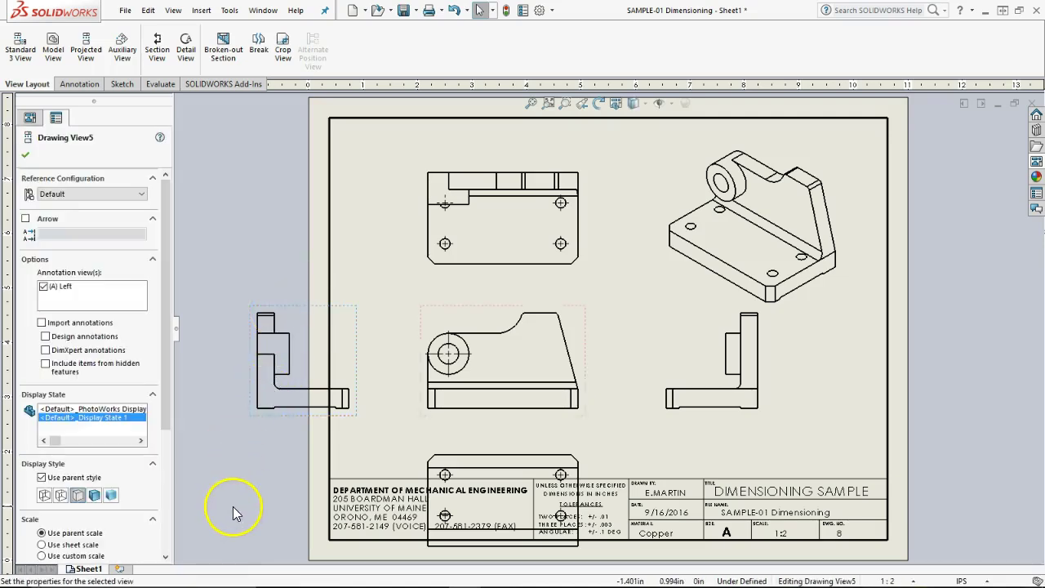
{"action": "key", "text": "Delete"}
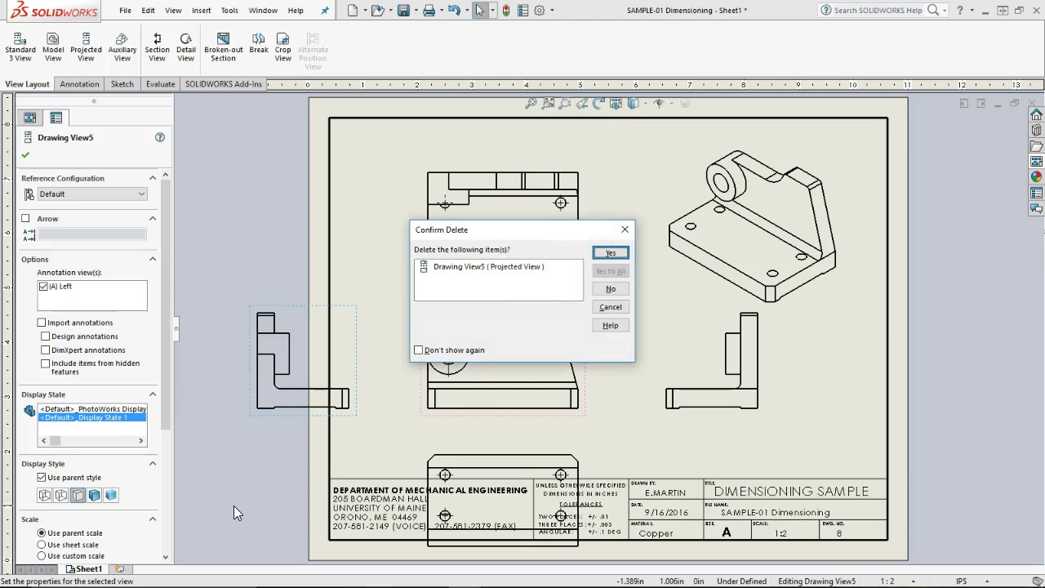
{"action": "left_click", "coordinate": [611, 253]}
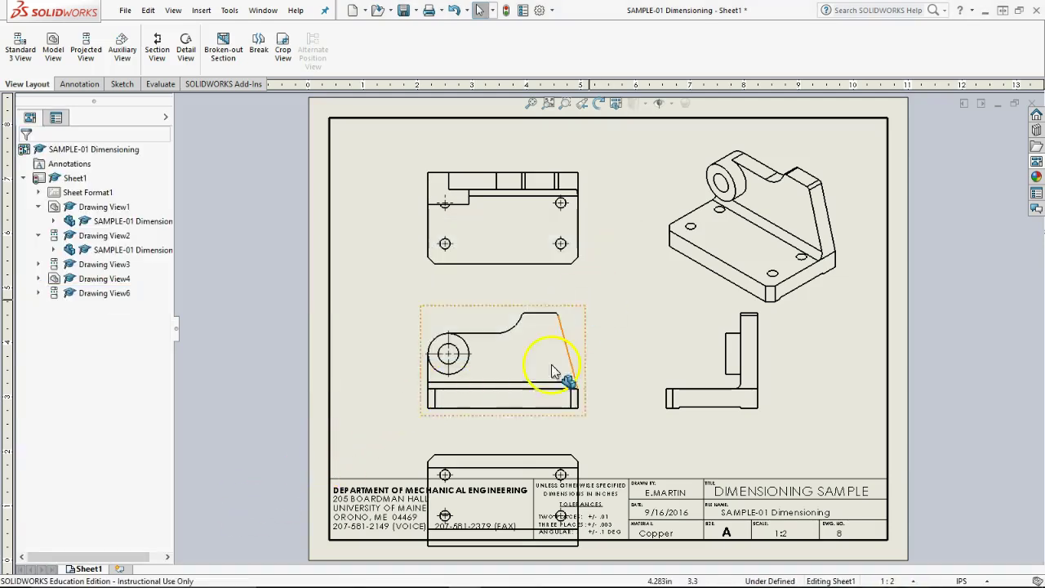
{"action": "left_click", "coordinate": [498, 455]}
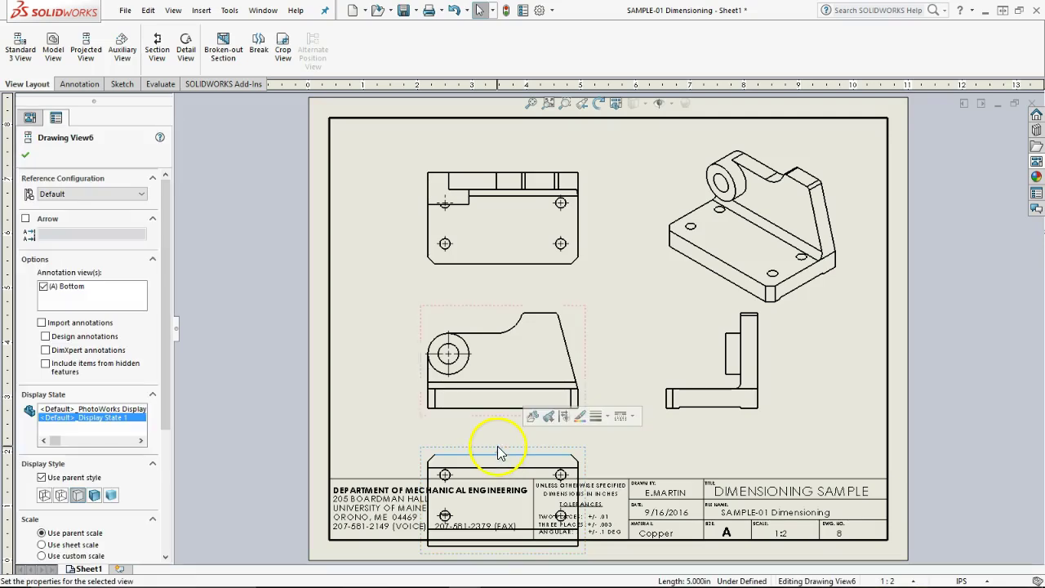
{"action": "key", "text": "Delete"}
{"action": "left_click", "coordinate": [611, 253]}
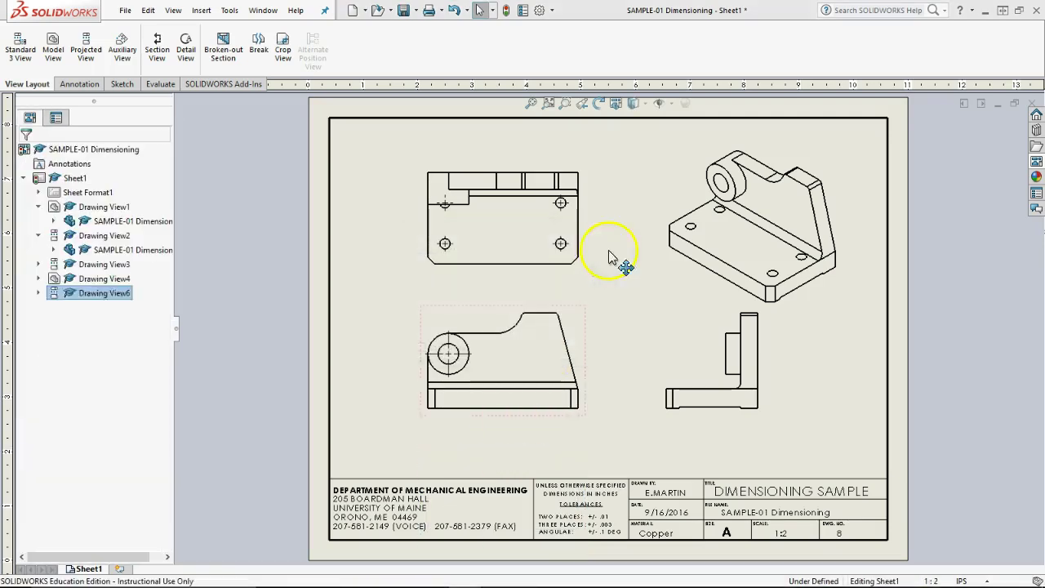
{"action": "left_click", "coordinate": [660, 260]}
{"action": "key", "text": "Delete"}
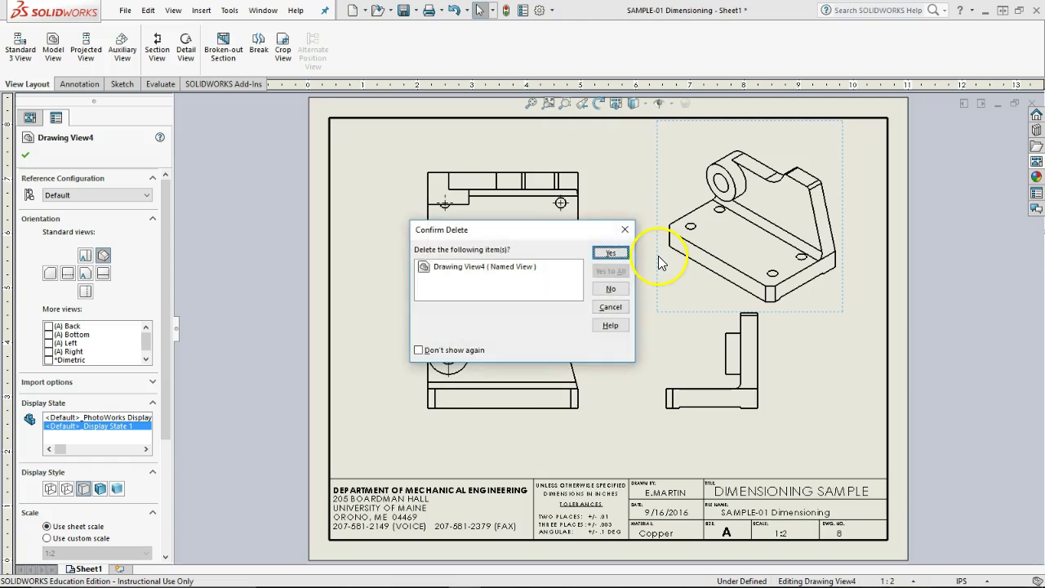
{"action": "left_click", "coordinate": [608, 253]}
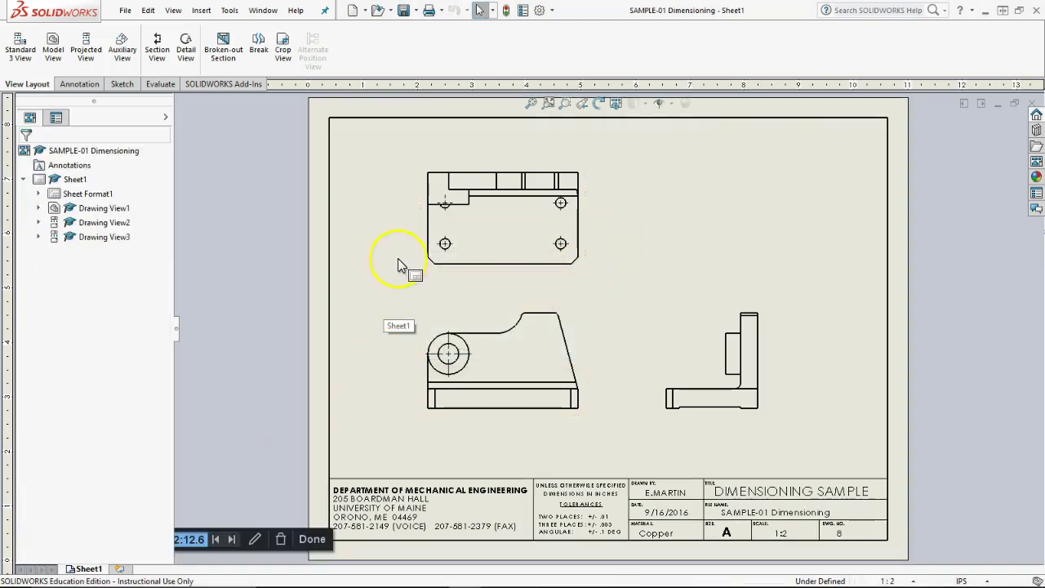
- Remove the old centre marks from the small arc and the lower-left hole
{"action": "scroll", "coordinate": [445, 234], "scroll_direction": "down", "scroll_amount": 1}
{"action": "scroll", "coordinate": [467, 228], "scroll_direction": "down", "scroll_amount": 1}
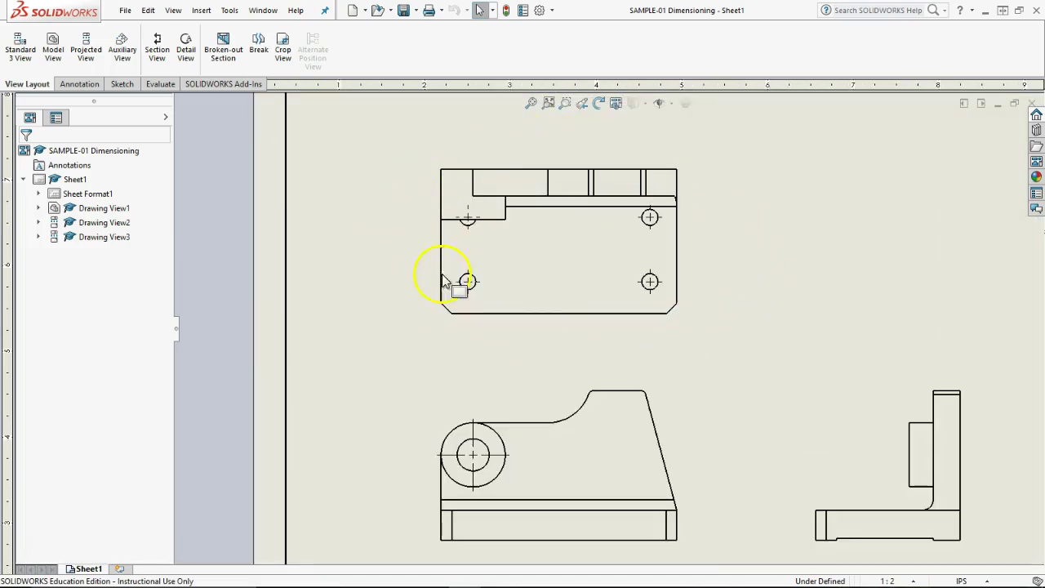
{"action": "scroll", "coordinate": [489, 245], "scroll_direction": "down", "scroll_amount": 1}
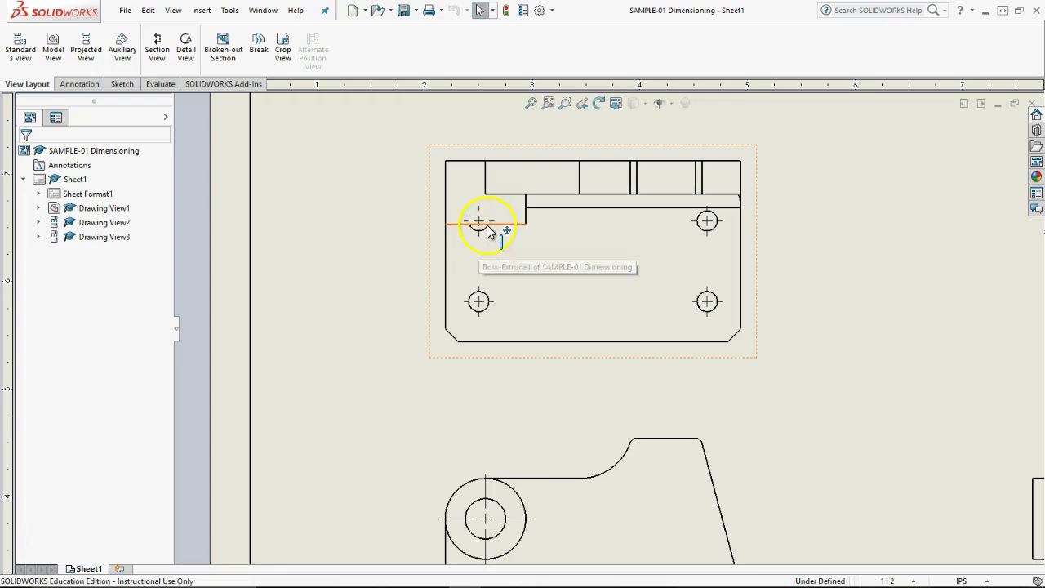
{"action": "left_click", "coordinate": [479, 220]}
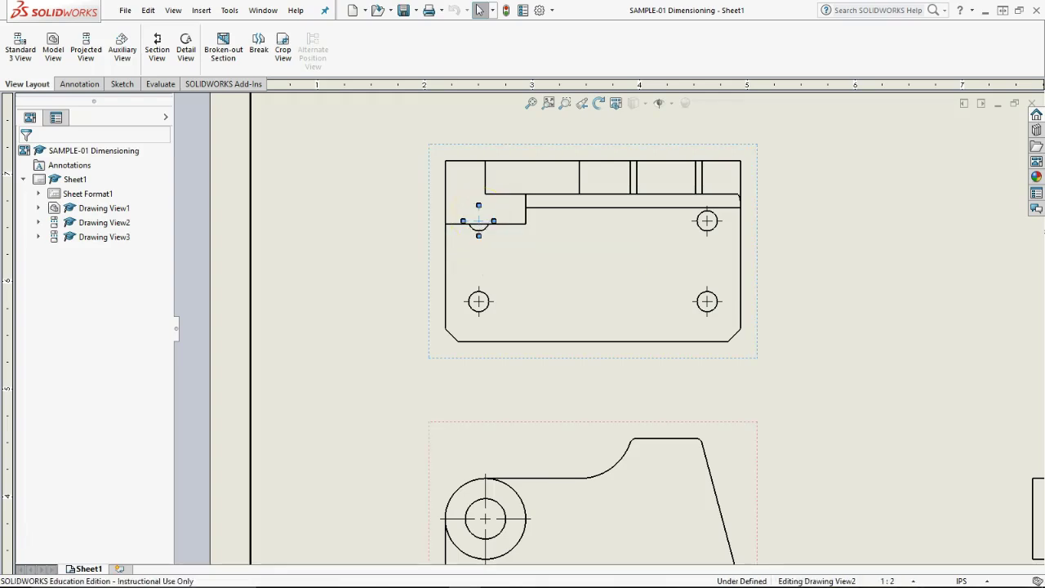
{"action": "key", "text": "Escape"}
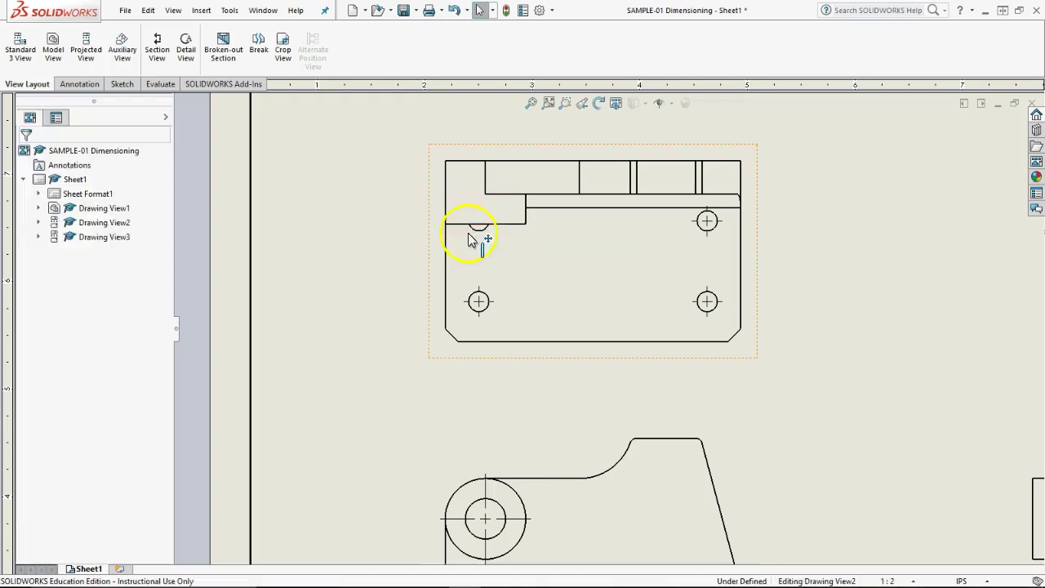
{"action": "left_click", "coordinate": [478, 303]}
{"action": "key", "text": "Escape"}
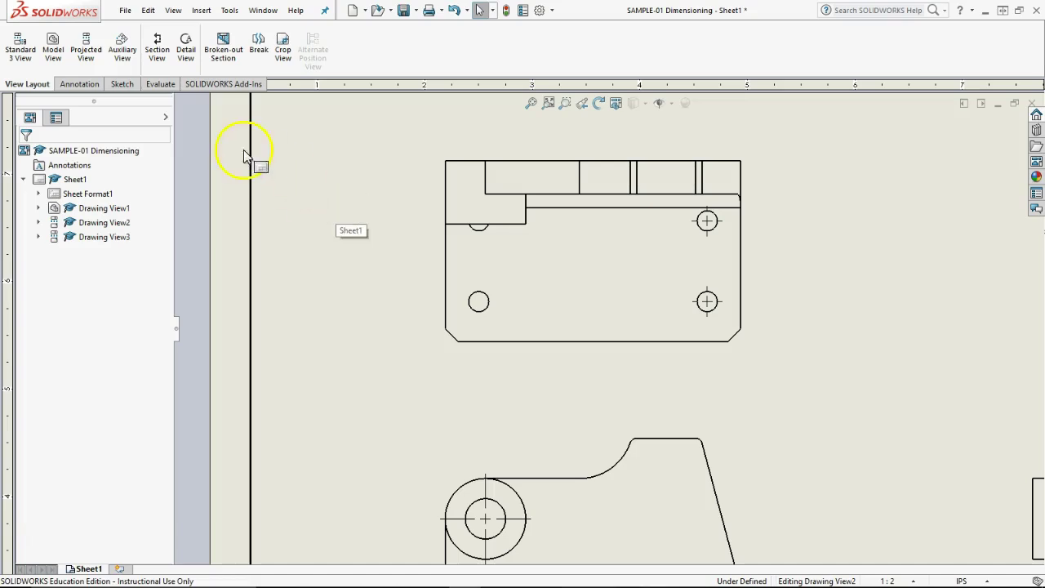
- Add Center Marks to the lower-left hole and the front view's curve
{"action": "left_click", "coordinate": [79, 84]}
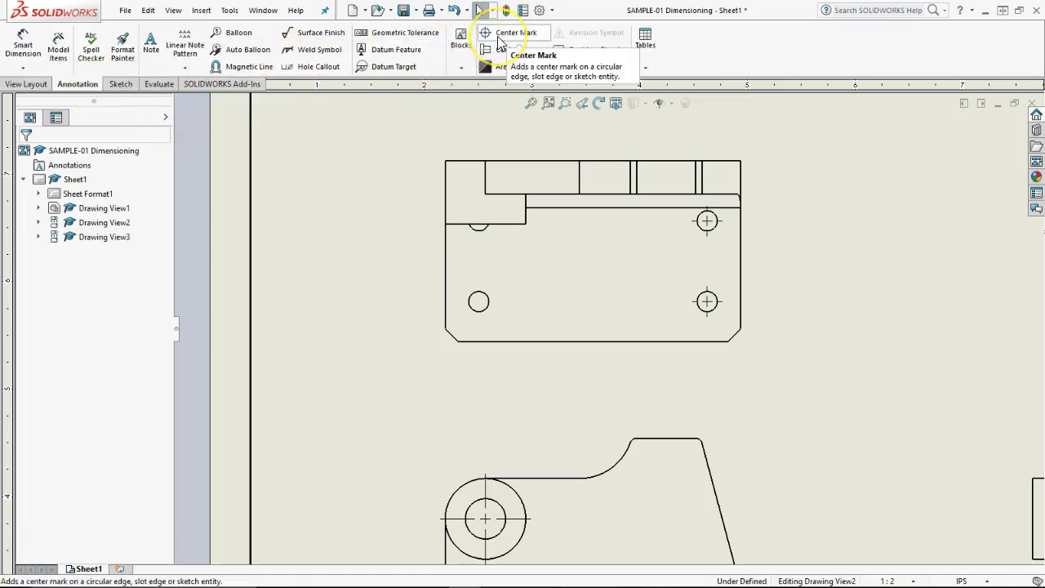
{"action": "left_click", "coordinate": [497, 35]}
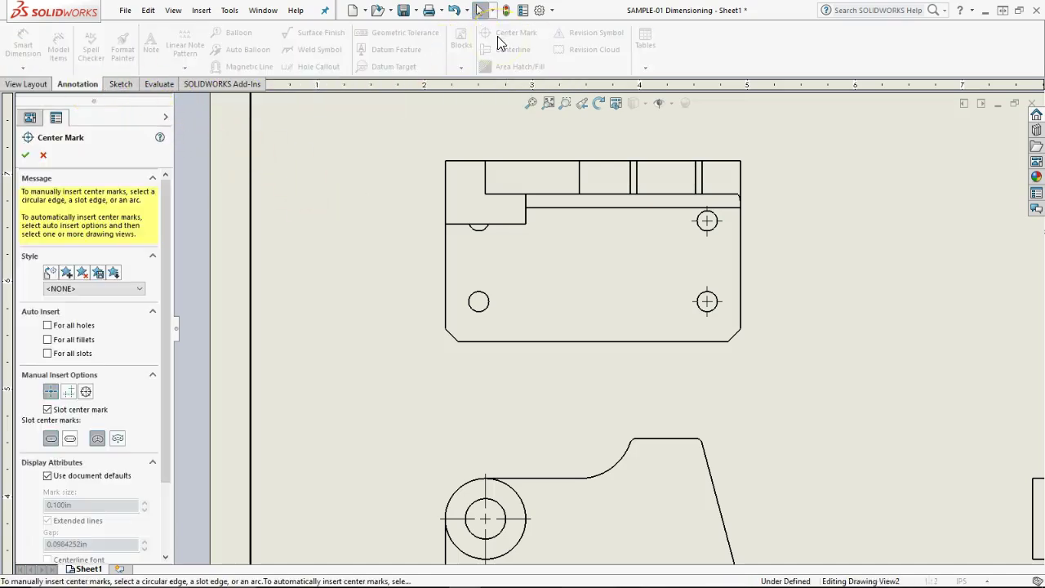
{"action": "left_click", "coordinate": [489, 305]}
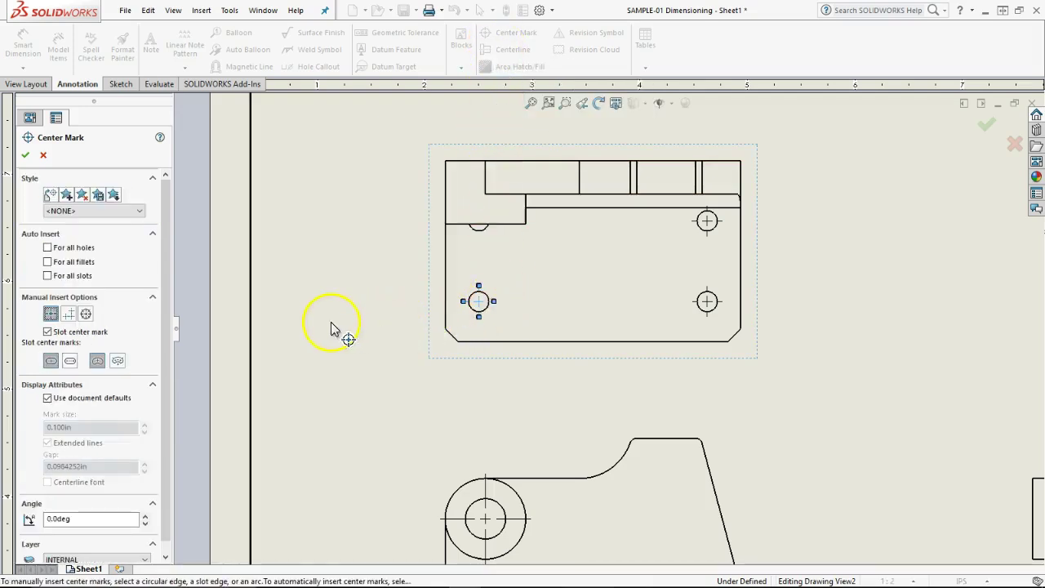
{"action": "left_click", "coordinate": [616, 472]}
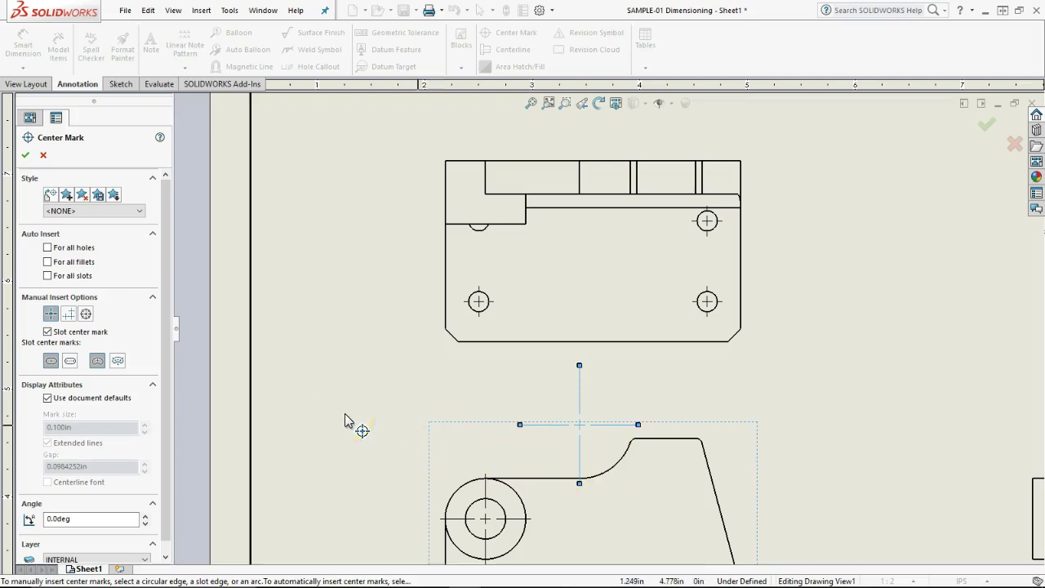
- Make the front view's centre mark a 0.300in cross without extended lines, off document defaults
{"action": "left_click", "coordinate": [867, 316]}
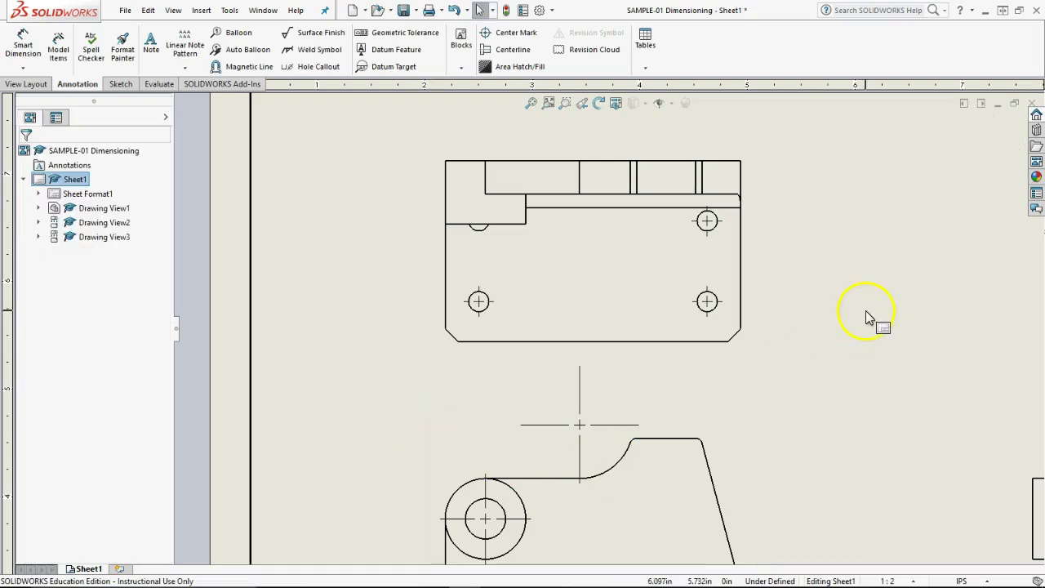
{"action": "left_click", "coordinate": [611, 426]}
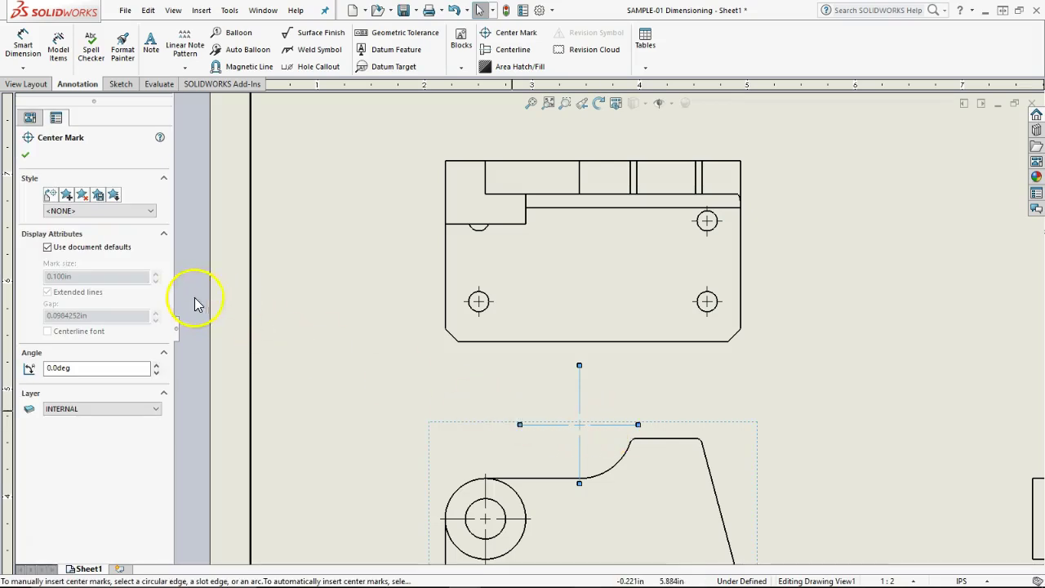
{"action": "left_click", "coordinate": [51, 255]}
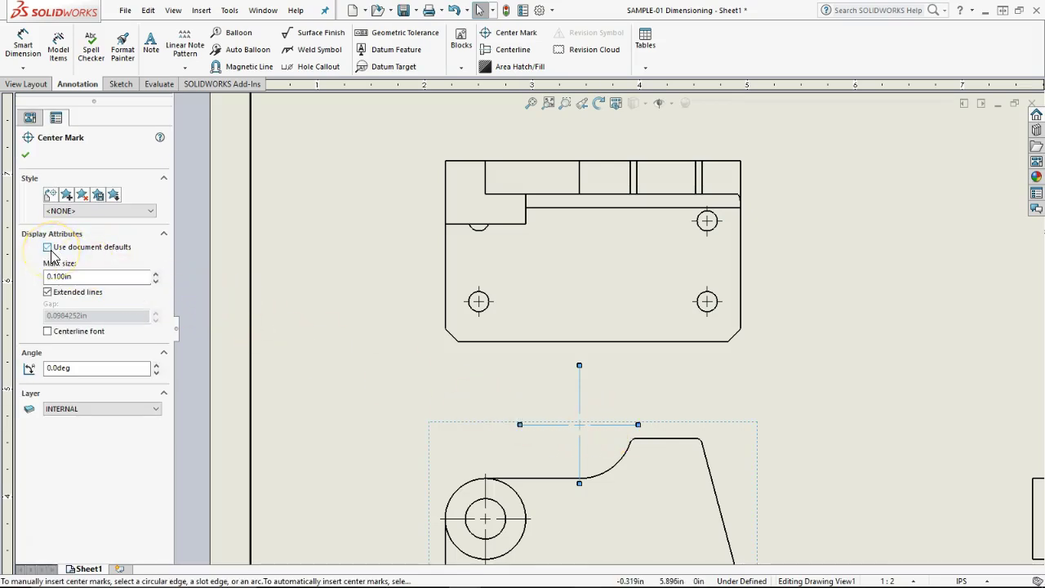
{"action": "left_click", "coordinate": [55, 298]}
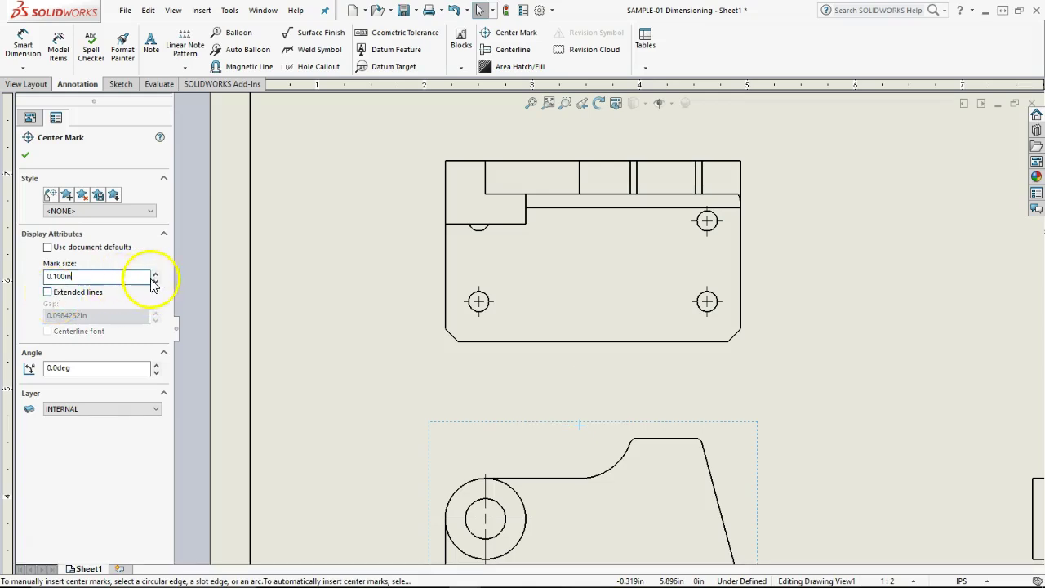
{"action": "left_click", "coordinate": [94, 280]}
{"action": "left_click", "coordinate": [155, 275]}
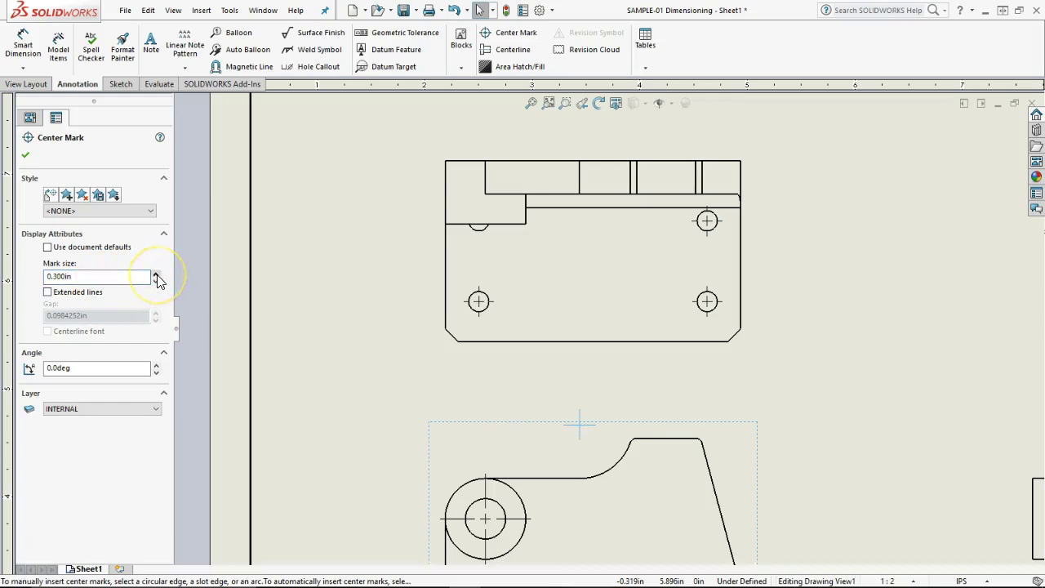
{"action": "left_click", "coordinate": [27, 156]}
- Add a centerline between the boss's top and bottom edges in the right view
{"action": "scroll", "coordinate": [726, 474], "scroll_direction": "down", "scroll_amount": 1}
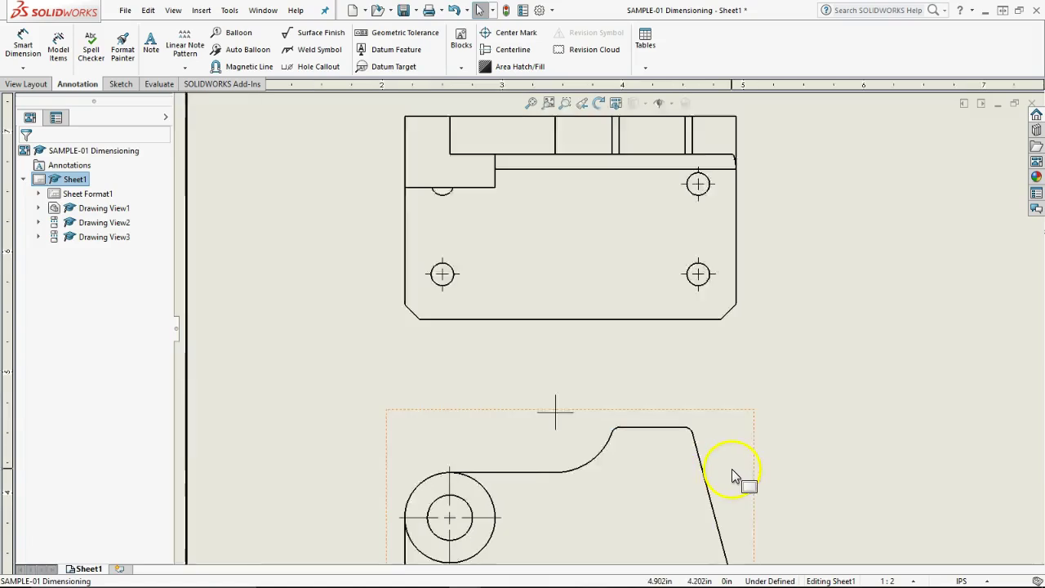
{"action": "scroll", "coordinate": [767, 463], "scroll_direction": "down", "scroll_amount": 1}
{"action": "scroll", "coordinate": [781, 463], "scroll_direction": "up", "scroll_amount": 2}
{"action": "scroll", "coordinate": [796, 383], "scroll_direction": "down", "scroll_amount": 2}
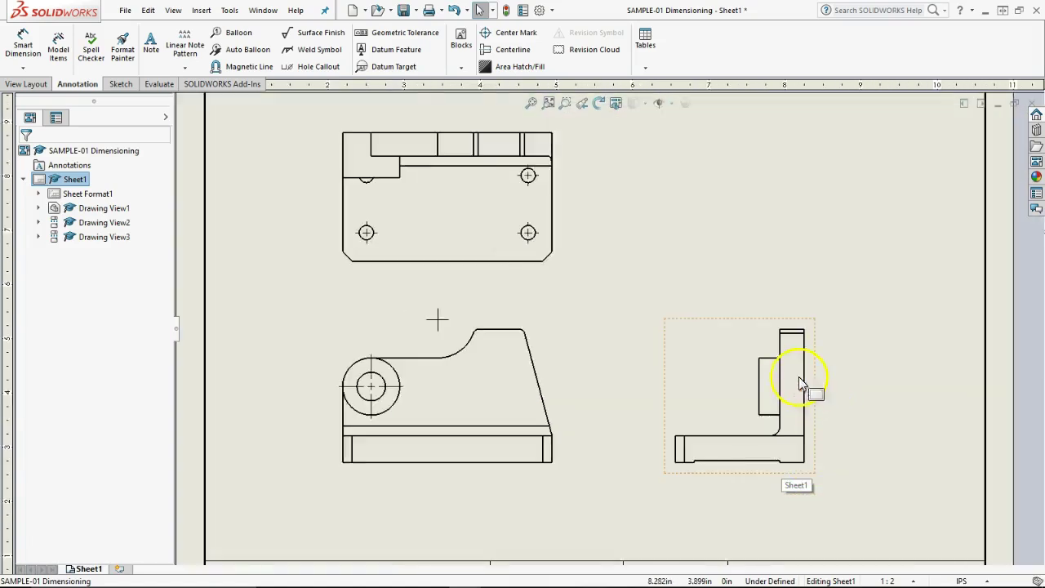
{"action": "scroll", "coordinate": [798, 390], "scroll_direction": "down", "scroll_amount": 1}
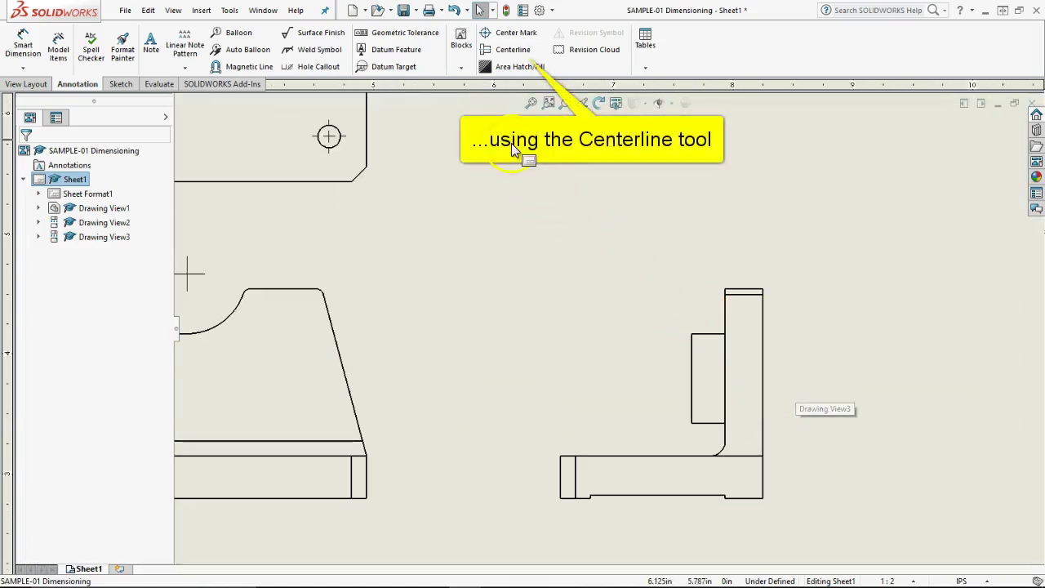
{"action": "left_click", "coordinate": [507, 49]}
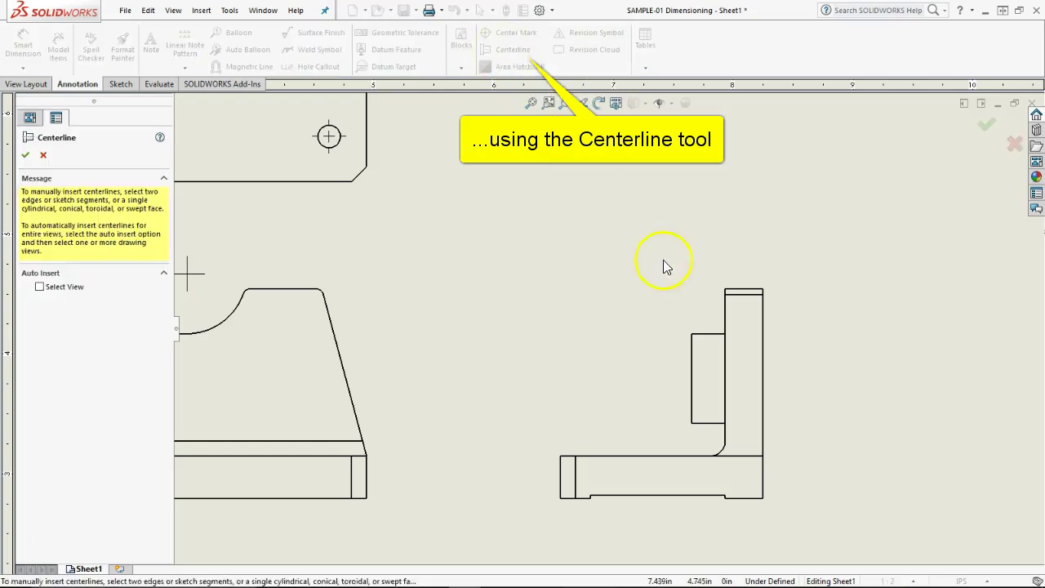
{"action": "scroll", "coordinate": [443, 378], "scroll_direction": "up", "scroll_amount": 2}
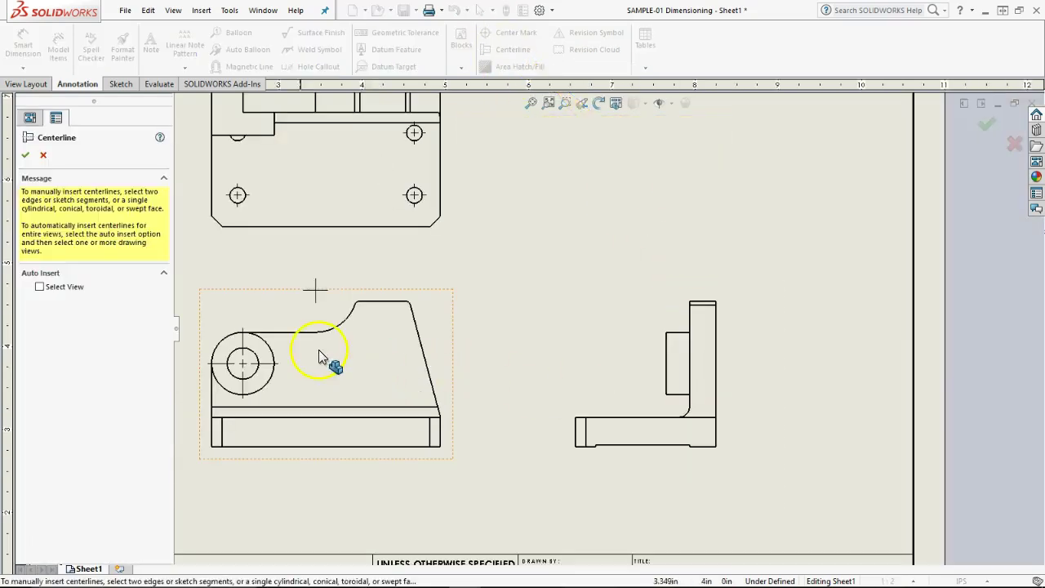
{"action": "left_click", "coordinate": [678, 338]}
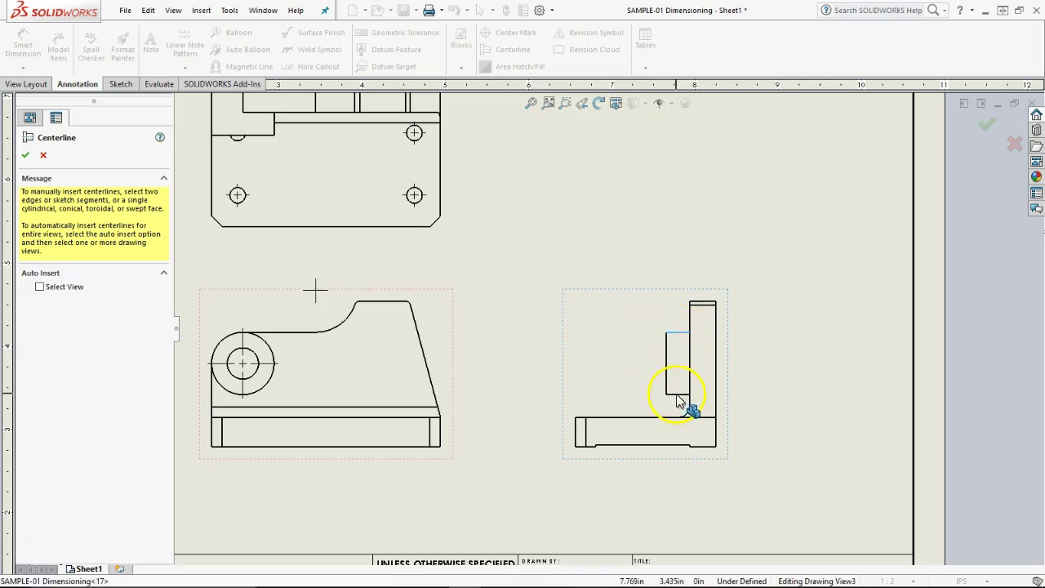
{"action": "left_click", "coordinate": [678, 395]}
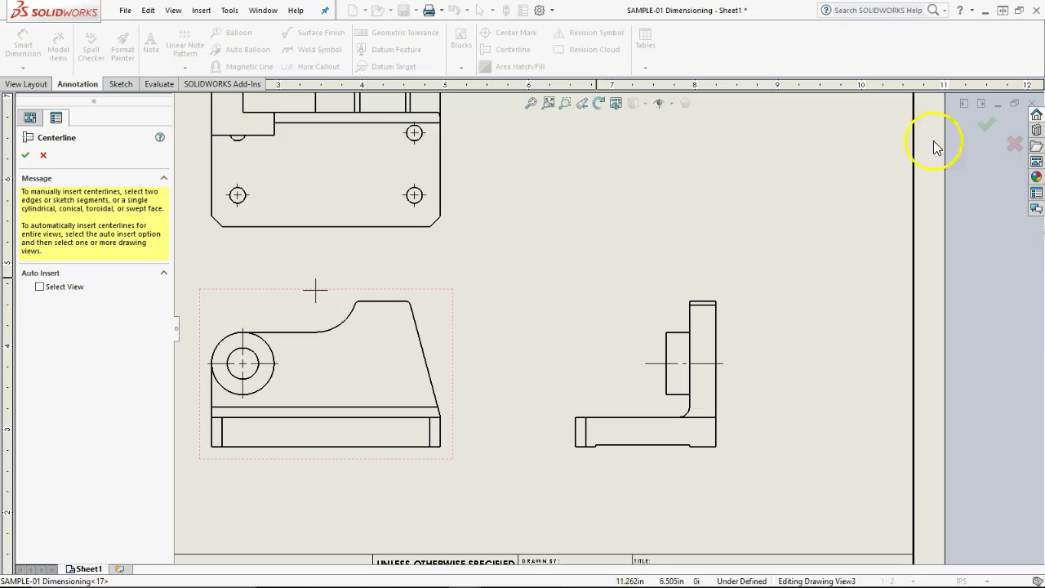
{"action": "left_click", "coordinate": [993, 122]}
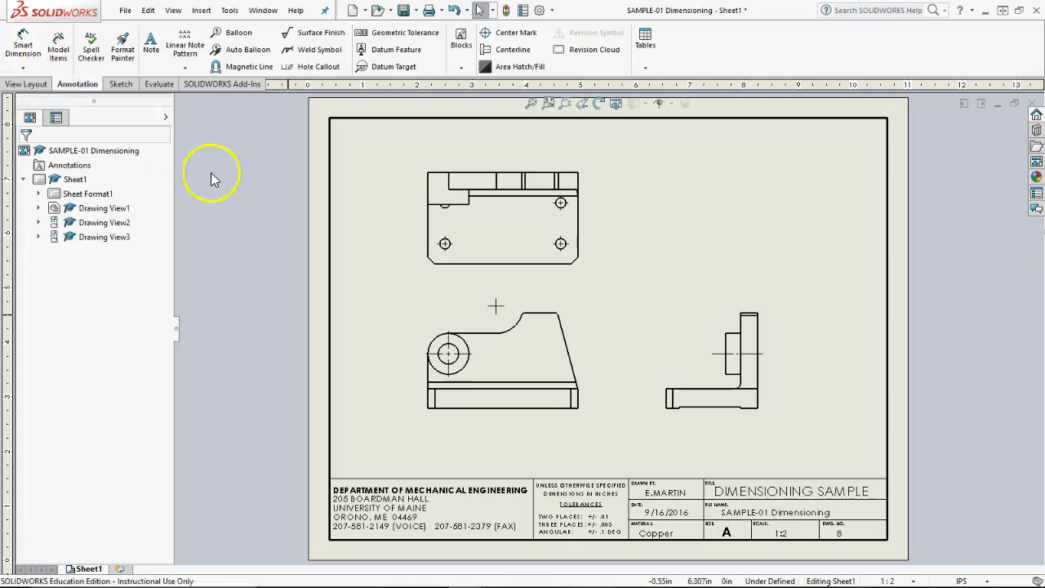
- Dimension the front view's bottom edge with a 5.500 length below the view
{"action": "left_click", "coordinate": [369, 307]}
{"action": "right_click_drag", "start_coordinate": [370, 306], "coordinate": [369, 255]}
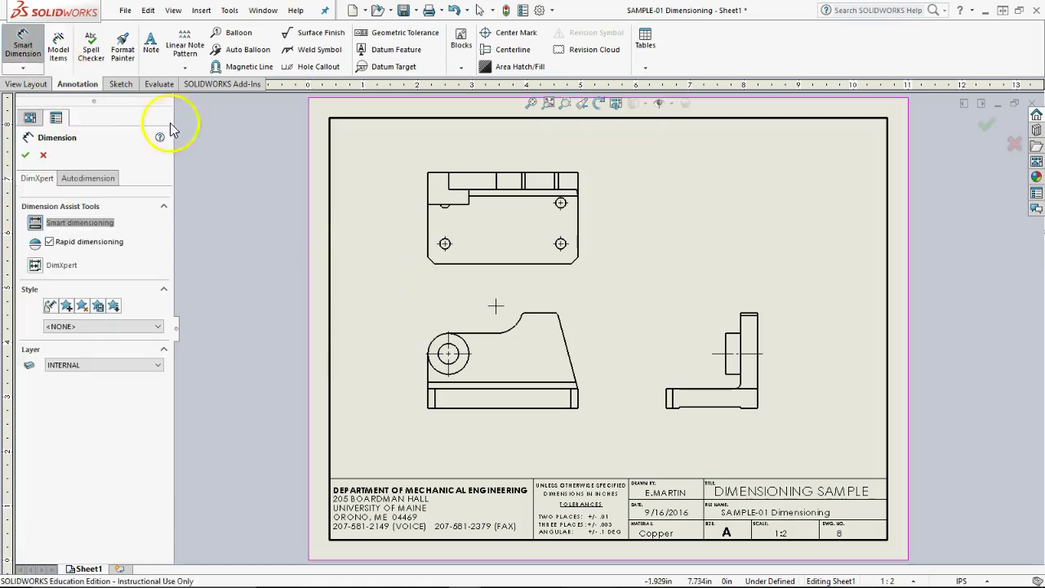
{"action": "left_click", "coordinate": [501, 412]}
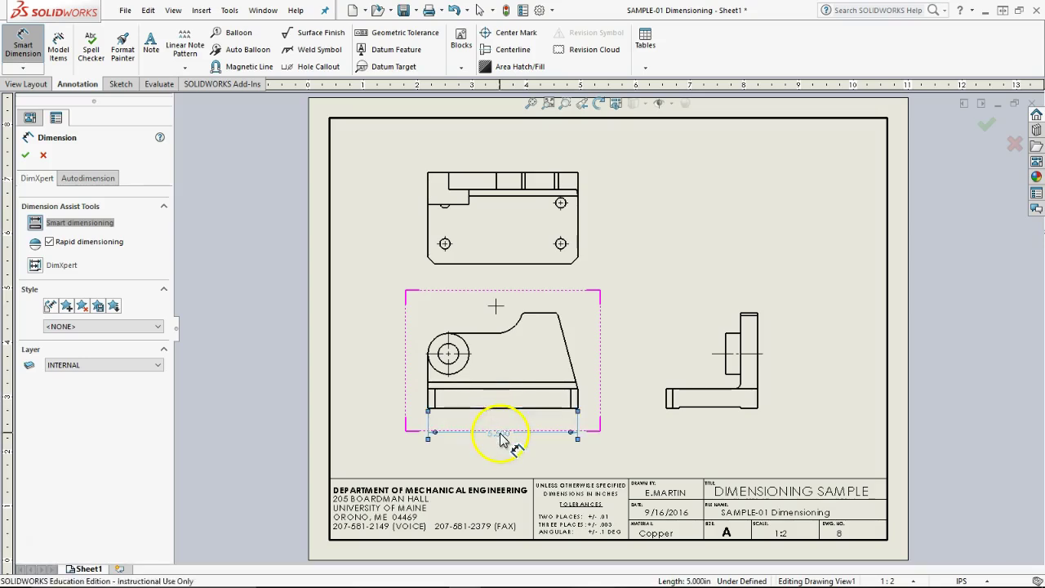
{"action": "left_click", "coordinate": [502, 438]}
{"action": "left_click", "coordinate": [626, 355]}
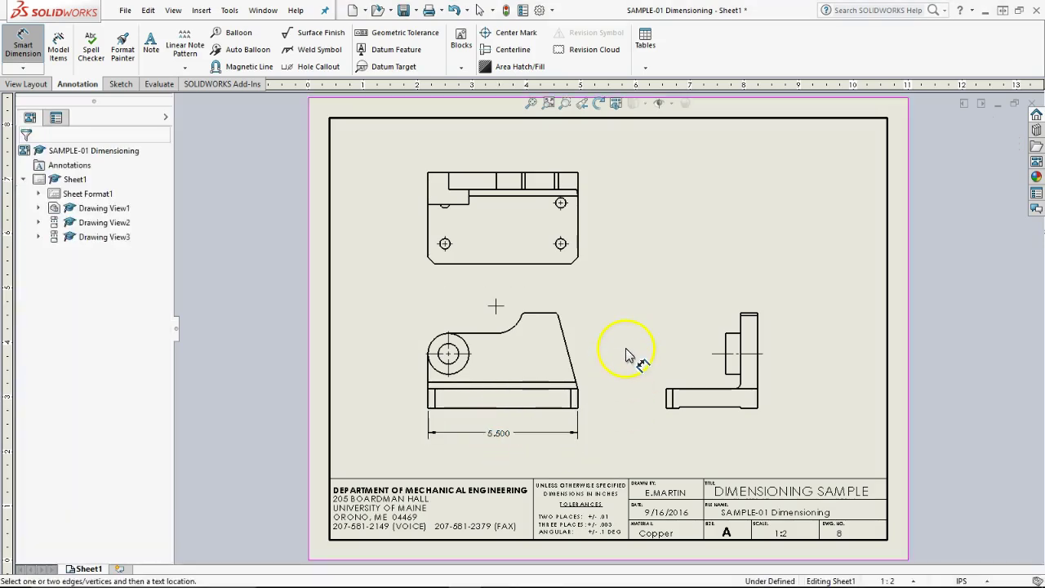
- Add the 3.375 height dimension between the upper view's top and bottom edges
{"action": "left_click", "coordinate": [571, 186]}
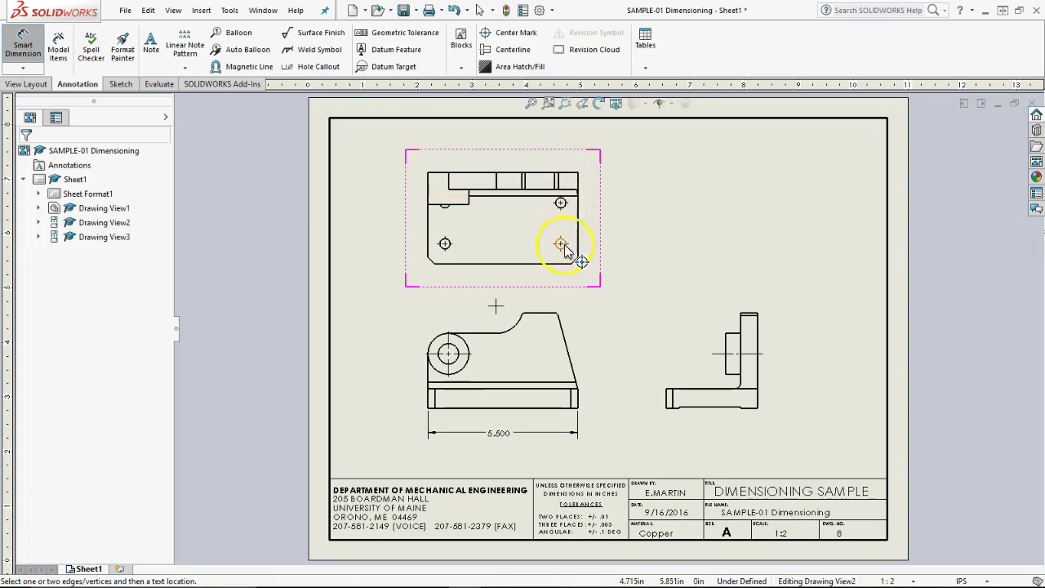
{"action": "left_click", "coordinate": [573, 181]}
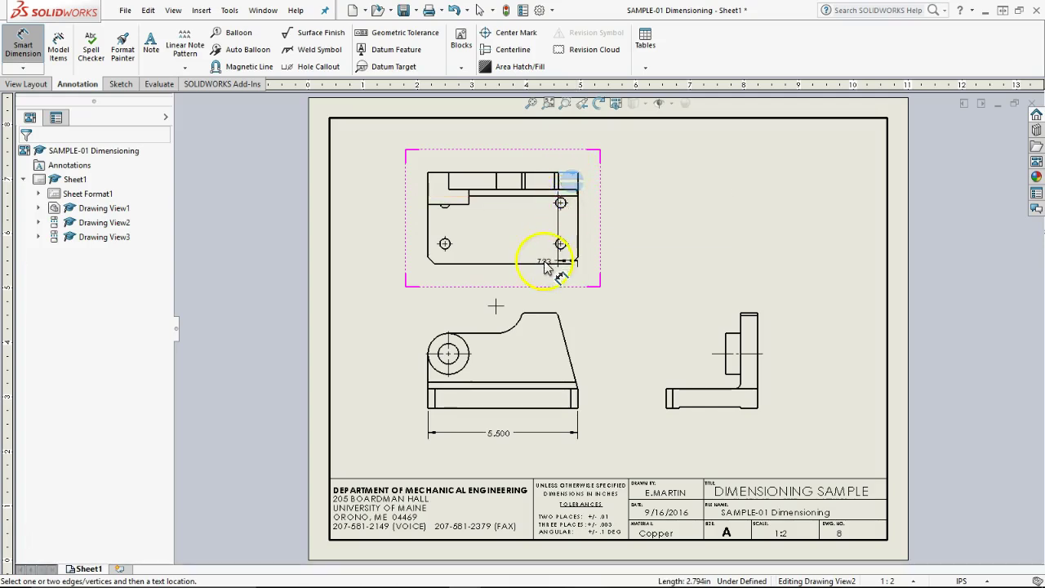
{"action": "left_click", "coordinate": [544, 264]}
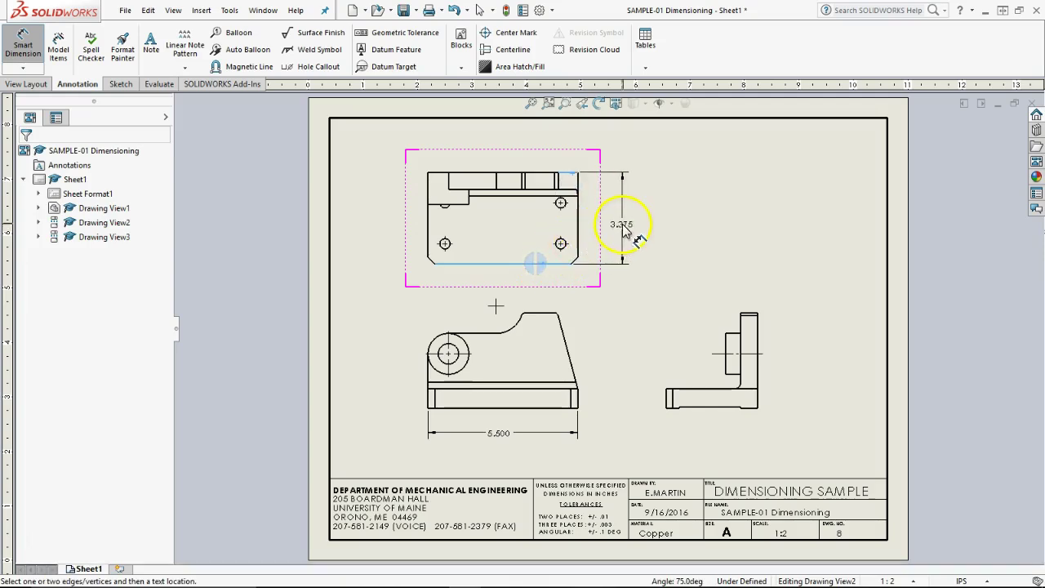
{"action": "left_click", "coordinate": [618, 247]}
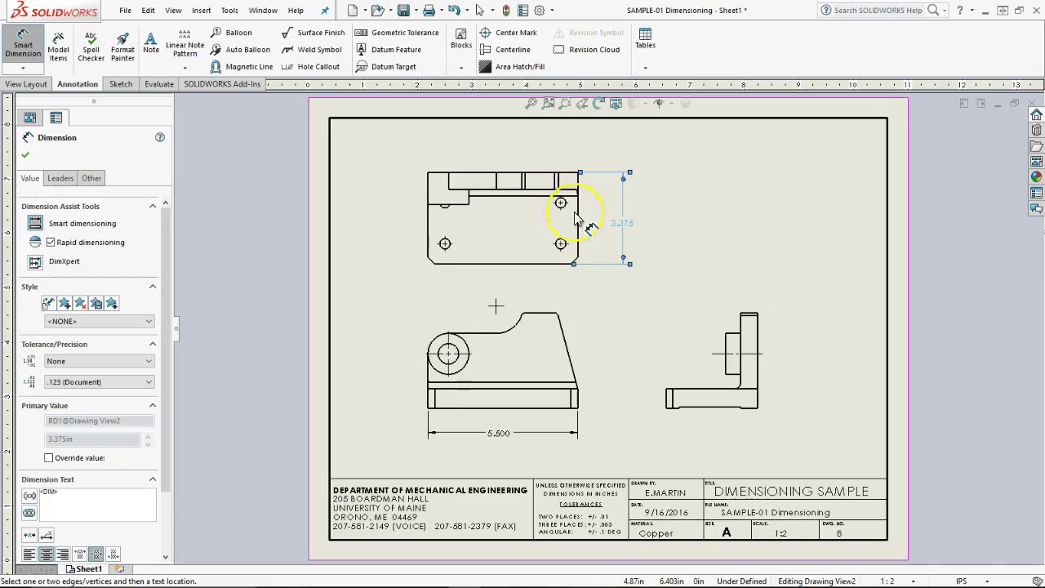
- Dimension from the top edge to the two right-hand holes: 1.125 and 2.625
{"action": "scroll", "coordinate": [560, 214], "scroll_direction": "down", "scroll_amount": 2}
{"action": "scroll", "coordinate": [560, 221], "scroll_direction": "down", "scroll_amount": 2}
{"action": "scroll", "coordinate": [578, 226], "scroll_direction": "down", "scroll_amount": 1}
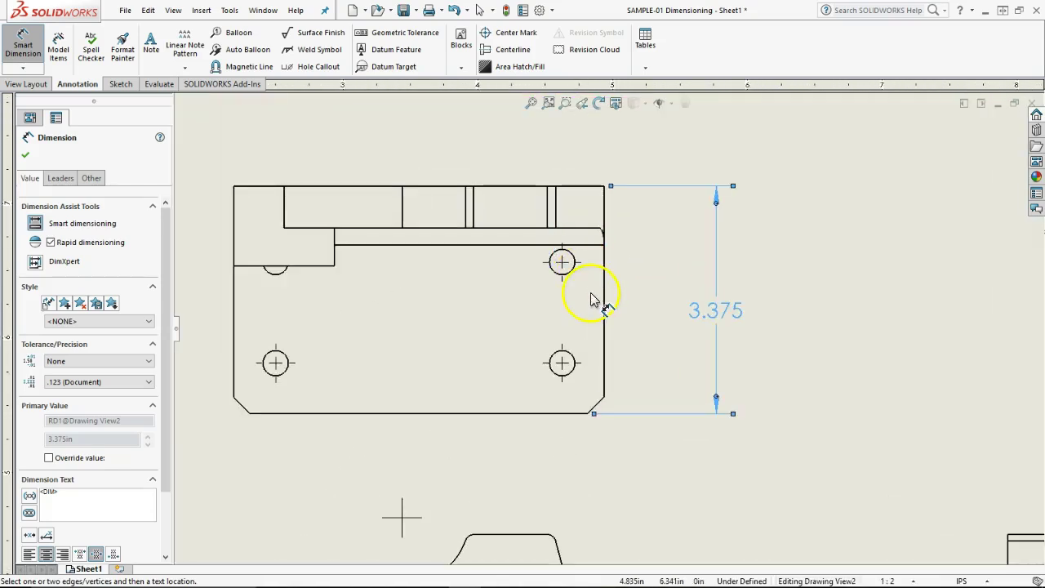
{"action": "scroll", "coordinate": [618, 310], "scroll_direction": "down", "scroll_amount": 1}
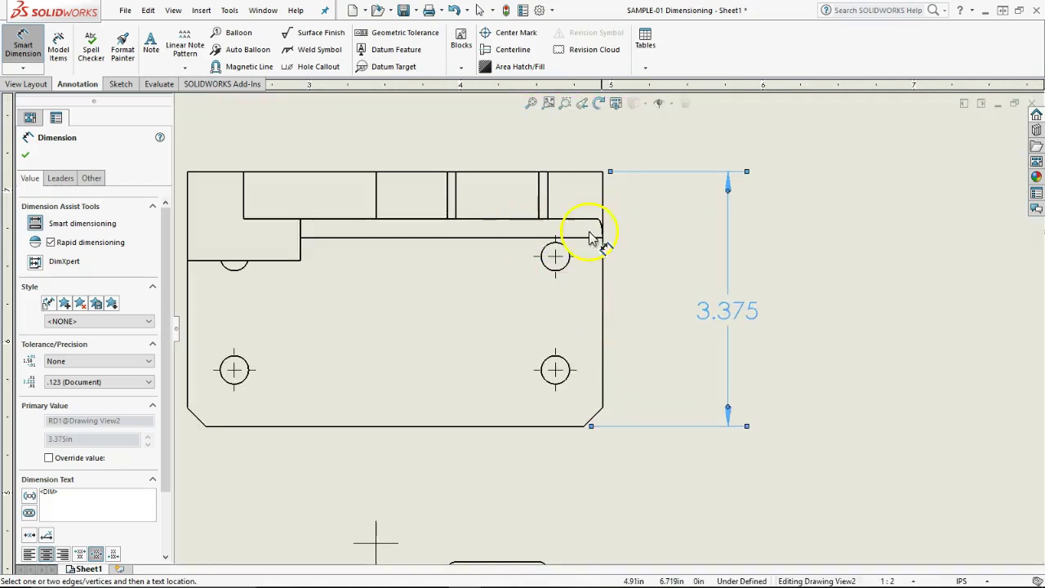
{"action": "left_click", "coordinate": [571, 172]}
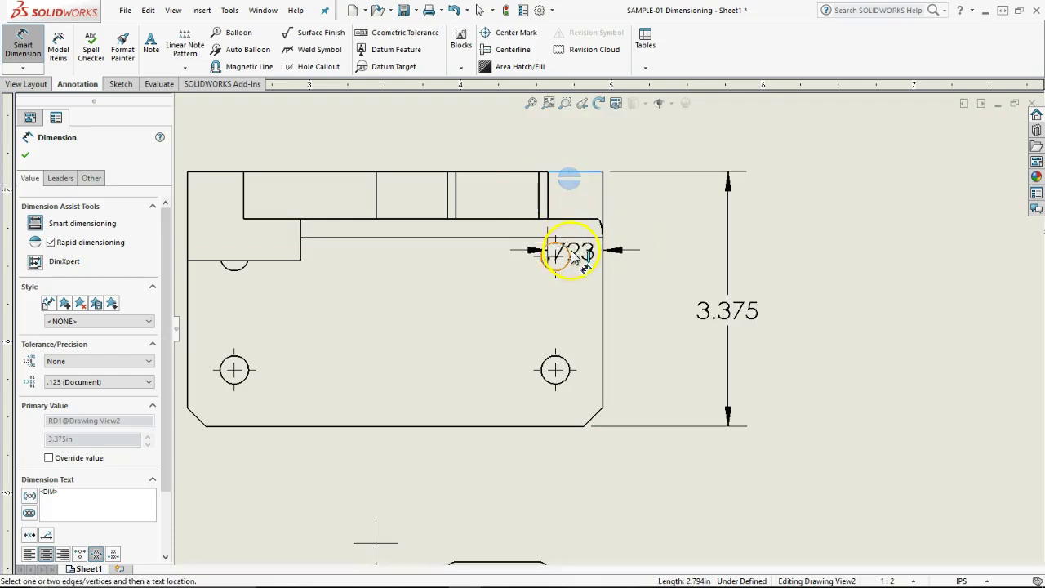
{"action": "left_click", "coordinate": [575, 259]}
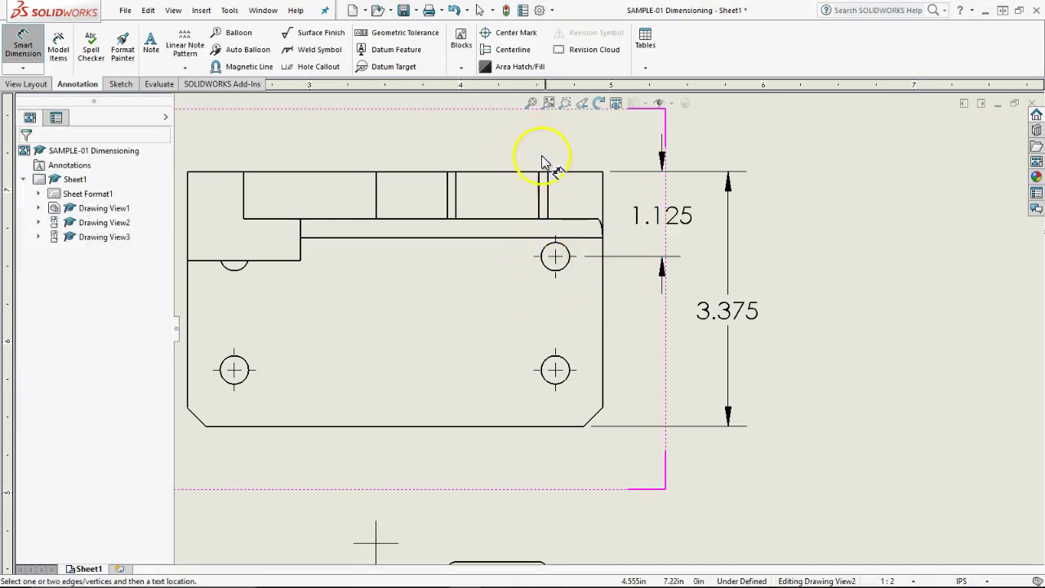
{"action": "left_click", "coordinate": [572, 172]}
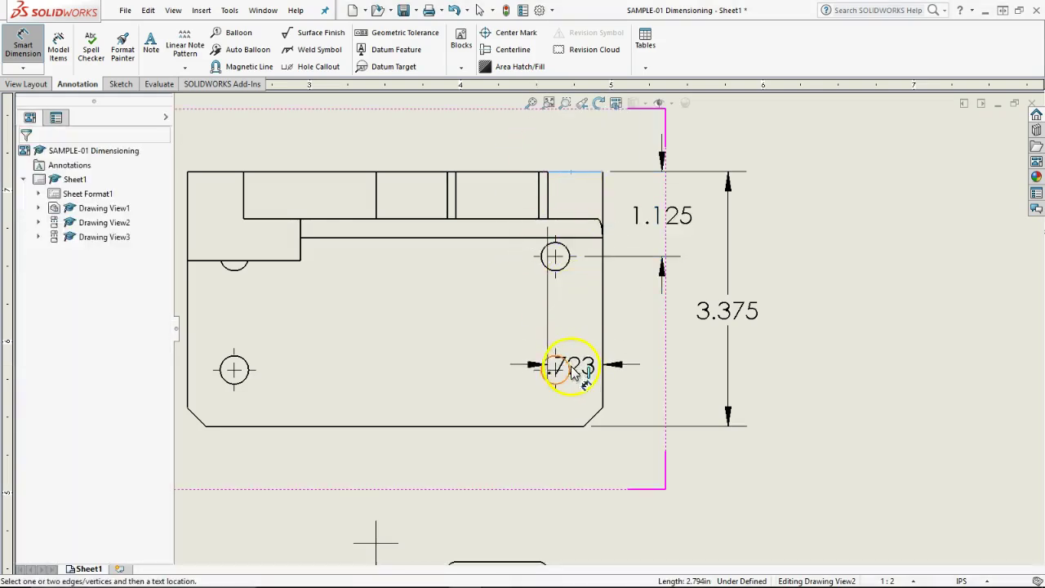
{"action": "left_click", "coordinate": [573, 372]}
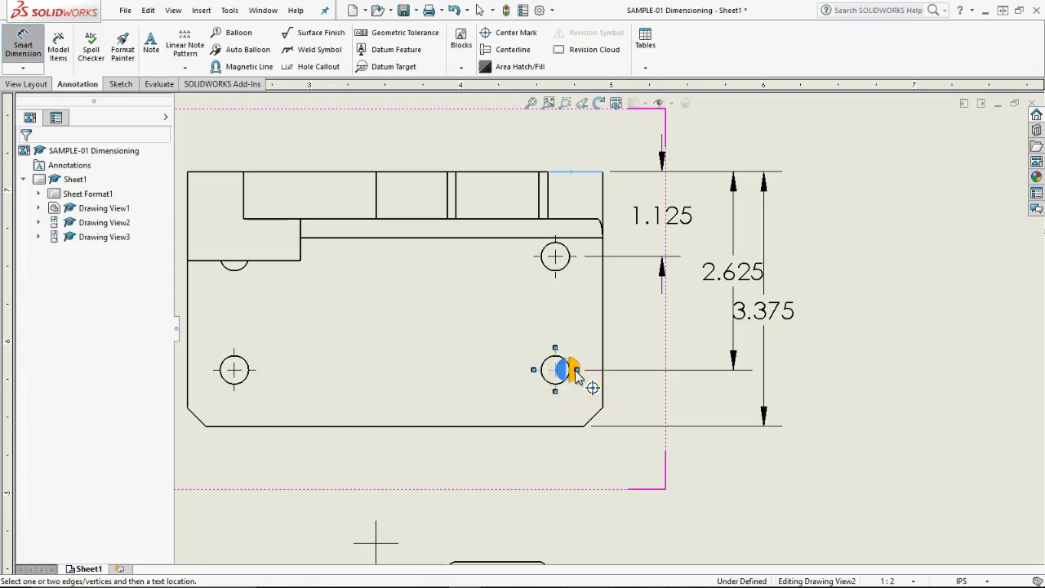
{"action": "left_click", "coordinate": [849, 169]}
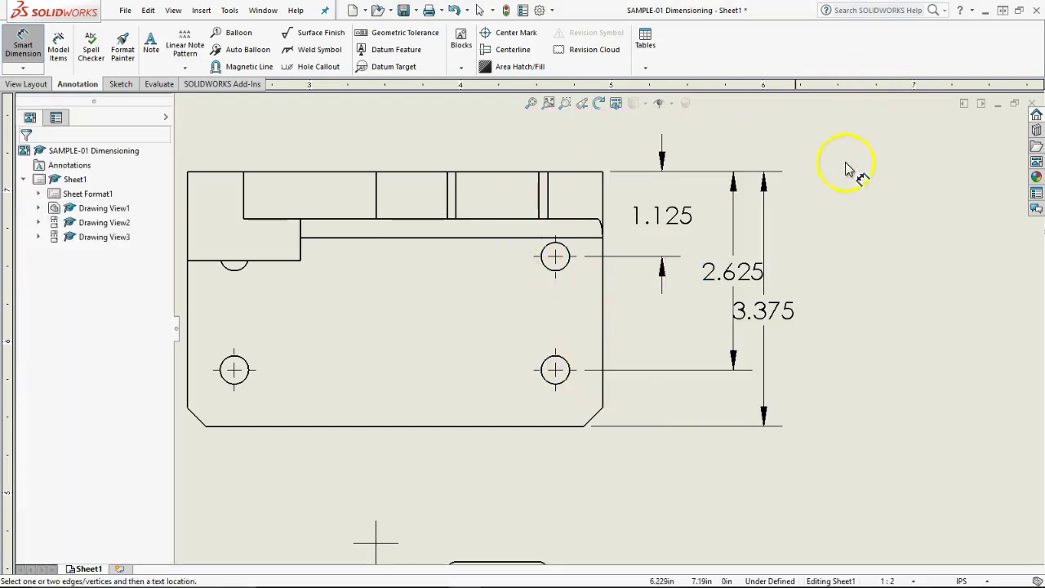
- Drag the 3.375 overall height outward so the hole dimensions stack inside it
{"action": "left_click_drag", "start_coordinate": [764, 210], "coordinate": [804, 208]}
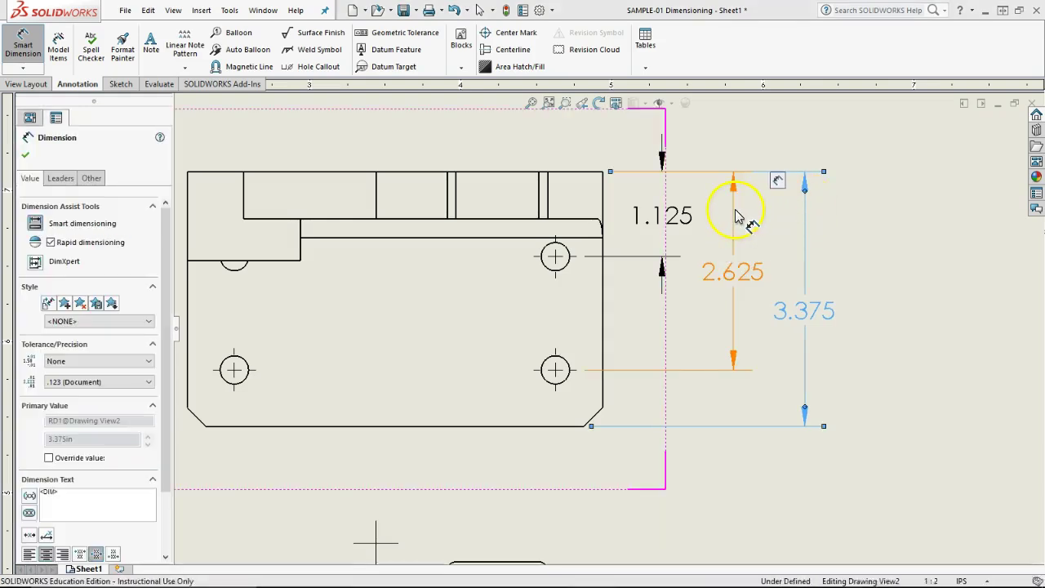
{"action": "left_click_drag", "start_coordinate": [735, 217], "coordinate": [724, 233]}
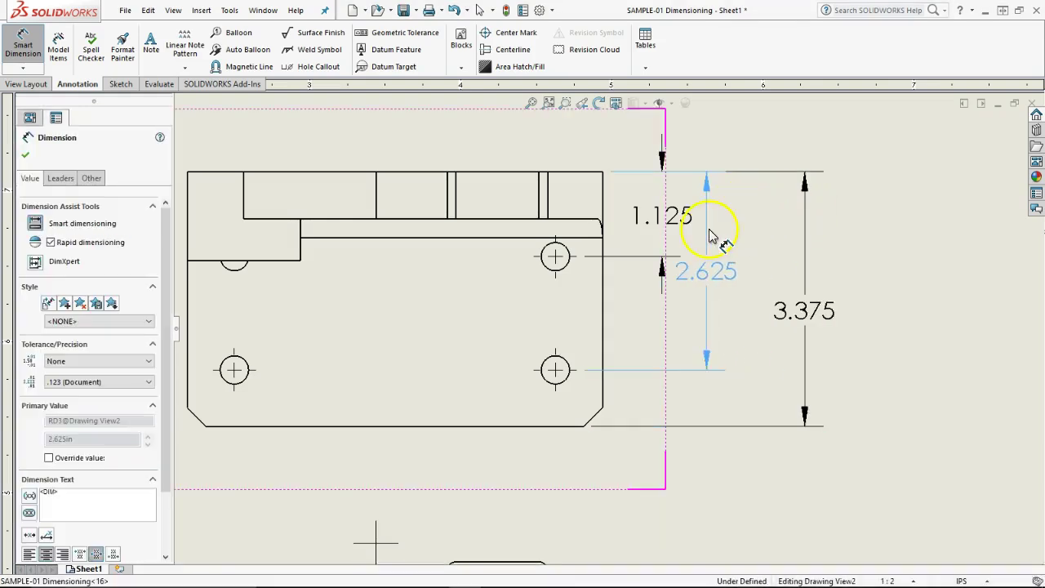
{"action": "left_click", "coordinate": [804, 224]}
{"action": "left_click_drag", "start_coordinate": [804, 224], "coordinate": [824, 237]}
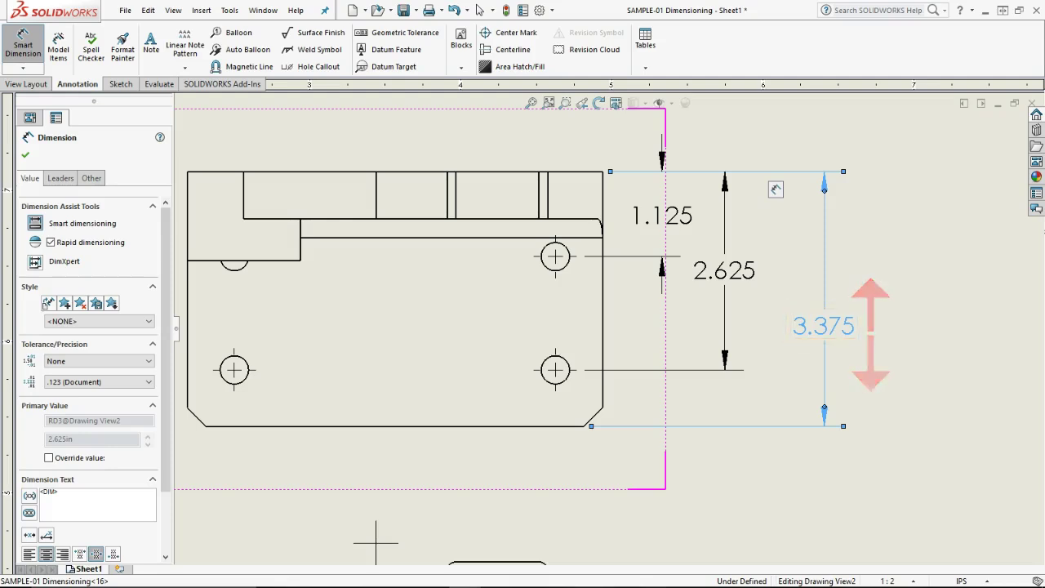
{"action": "left_click", "coordinate": [661, 289]}
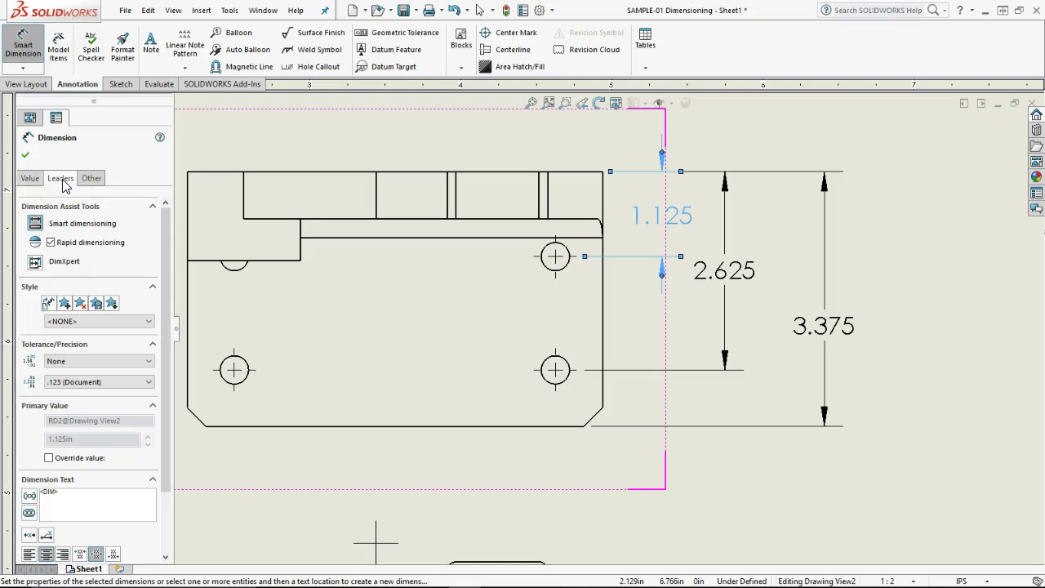
{"action": "left_click", "coordinate": [85, 224]}
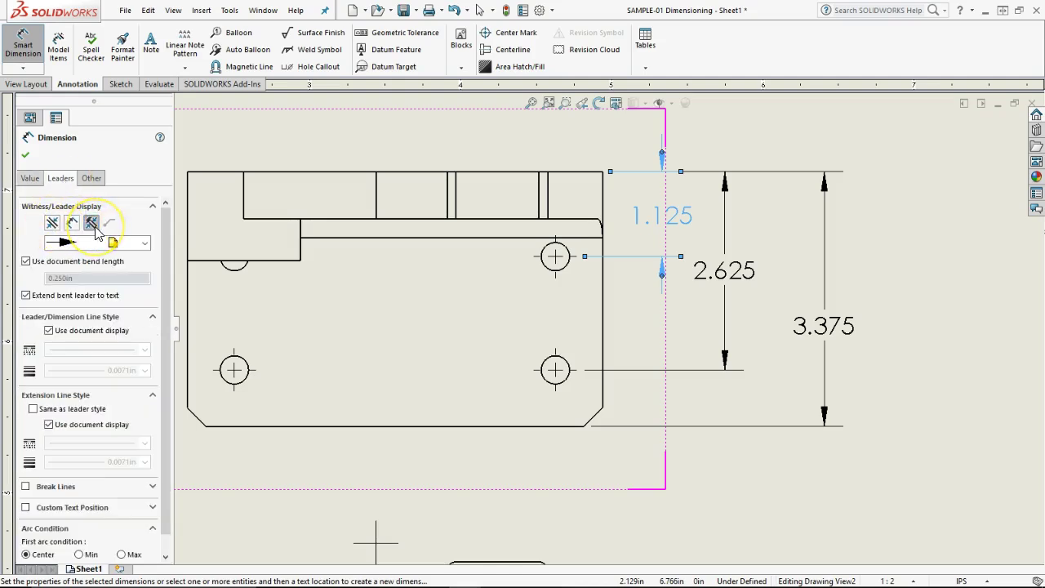
{"action": "left_click", "coordinate": [74, 225]}
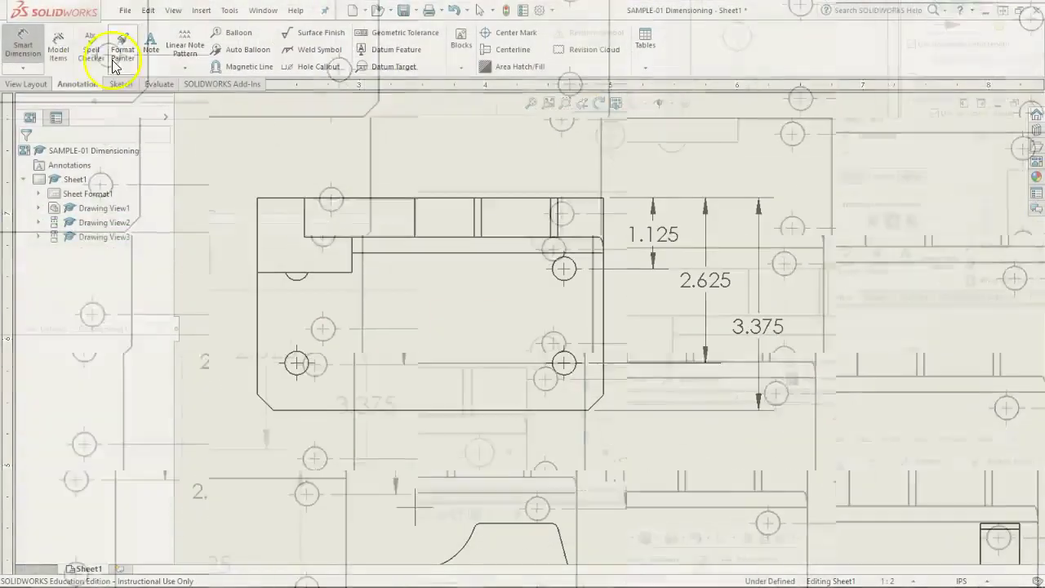
- Add a Ø.375 hole callout on the top view and a Ø1.500 boss diameter on the side view
{"action": "left_click", "coordinate": [38, 64]}
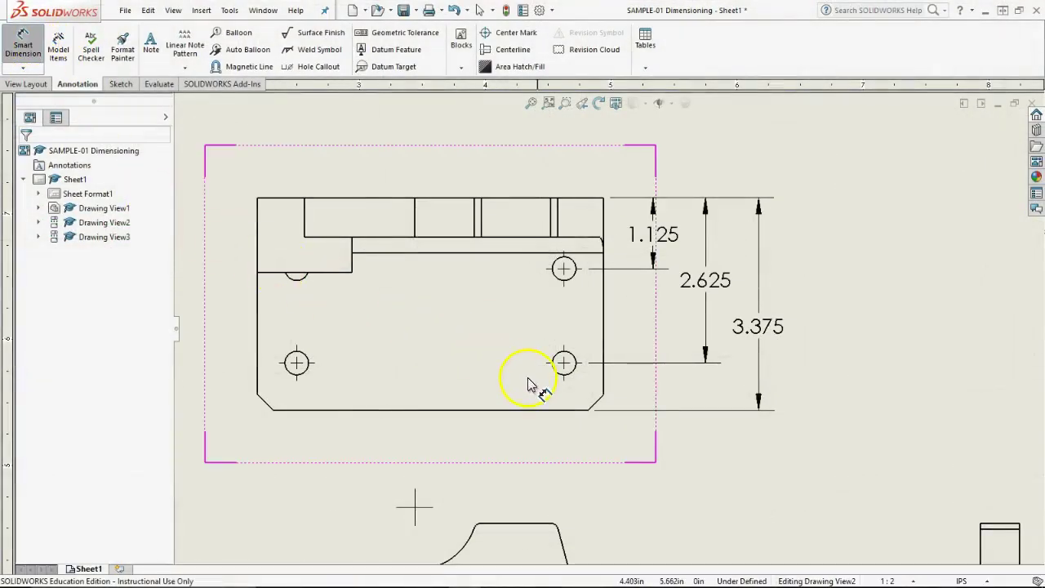
{"action": "left_click", "coordinate": [576, 374]}
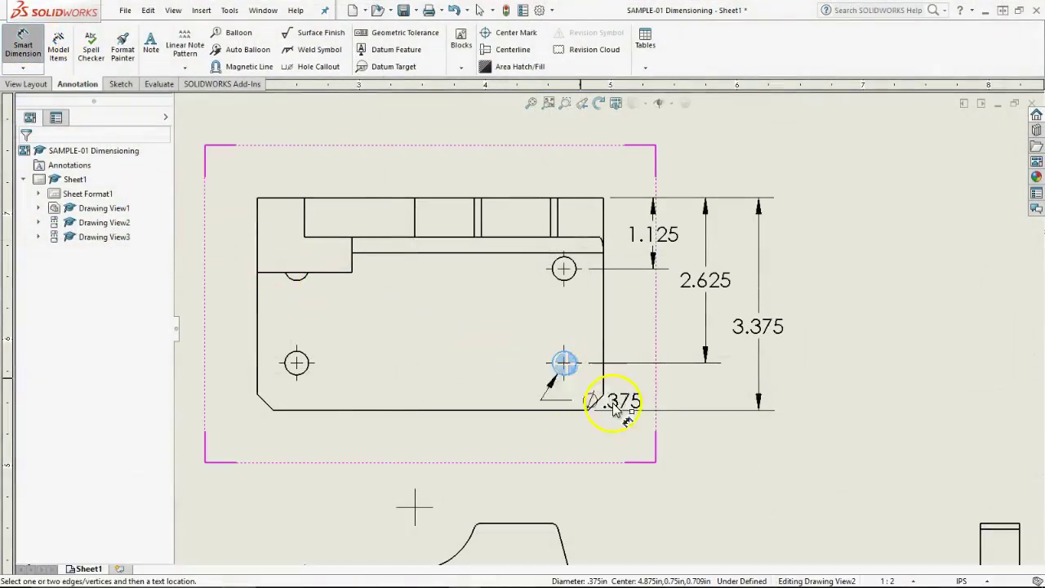
{"action": "left_click", "coordinate": [763, 460]}
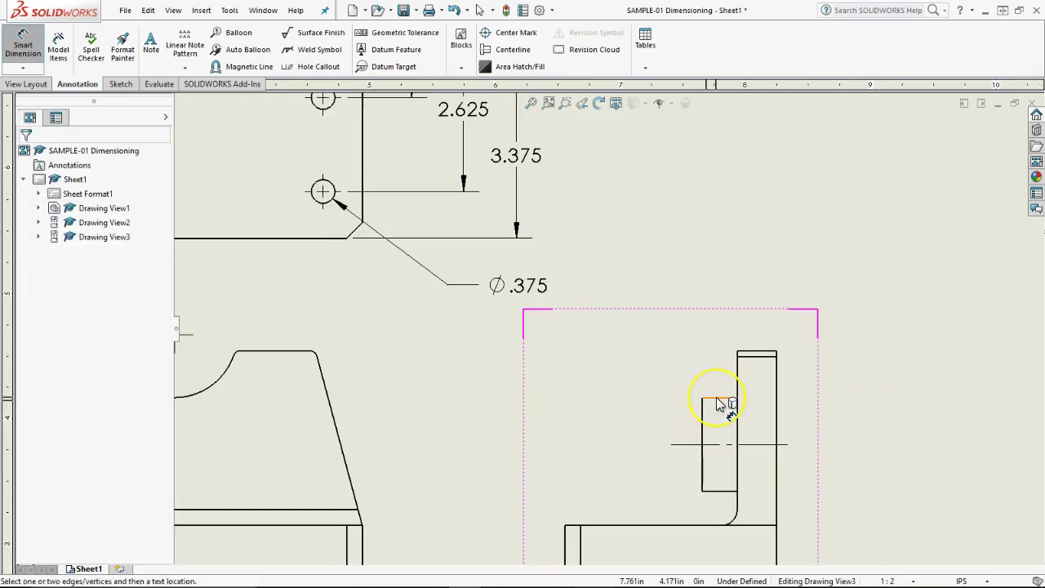
{"action": "left_click", "coordinate": [717, 403]}
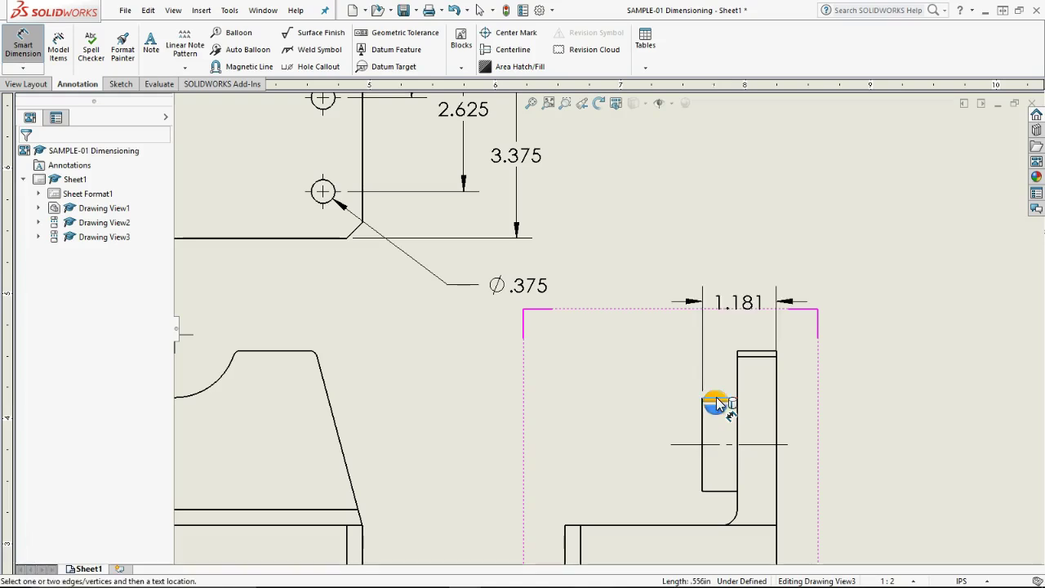
{"action": "left_click", "coordinate": [723, 491]}
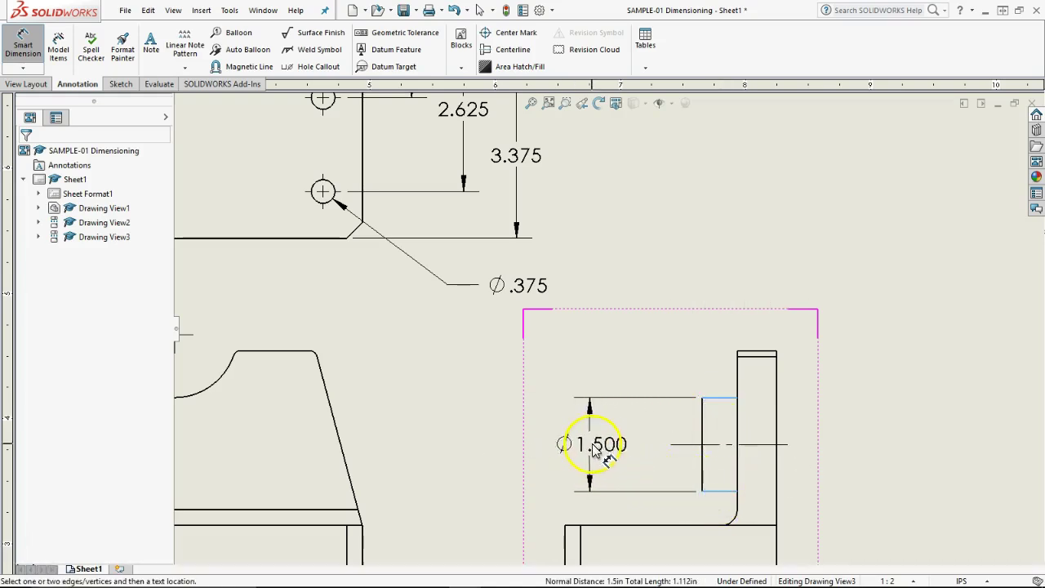
{"action": "left_click", "coordinate": [601, 451]}
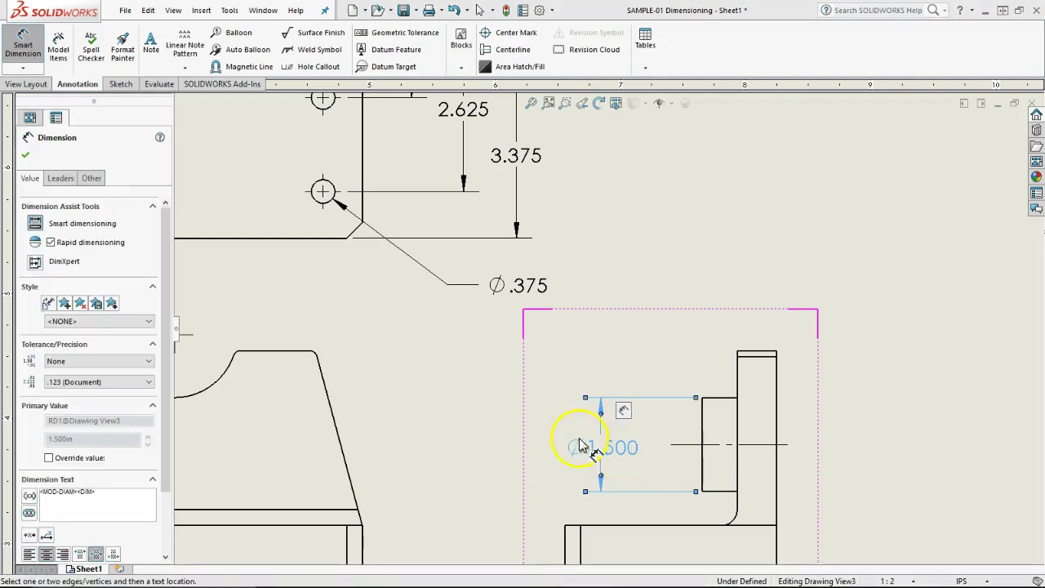
{"action": "left_click", "coordinate": [450, 367]}
- Add an R1.000 radius to the front view arc and position it beside the arc
{"action": "scroll", "coordinate": [384, 362], "scroll_direction": "up", "scroll_amount": 3}
{"action": "scroll", "coordinate": [392, 362], "scroll_direction": "up", "scroll_amount": 2}
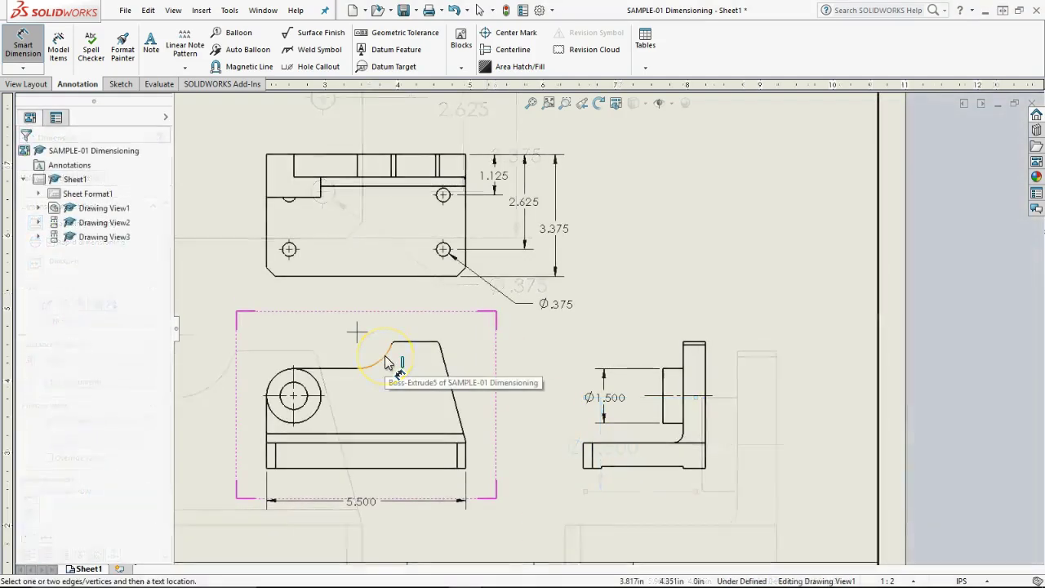
{"action": "left_click", "coordinate": [385, 359]}
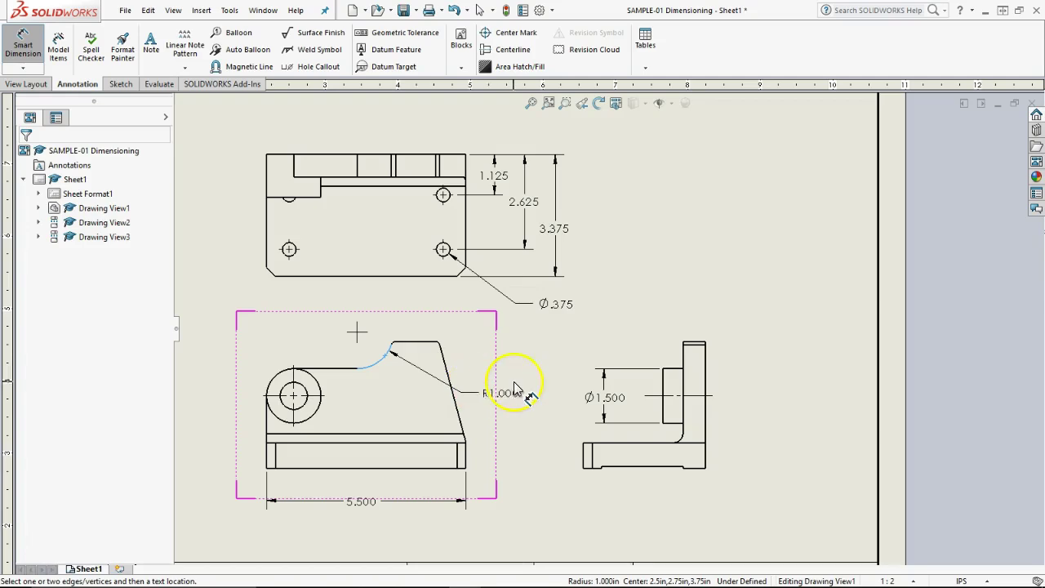
{"action": "left_click", "coordinate": [522, 394]}
{"action": "left_click", "coordinate": [706, 276]}
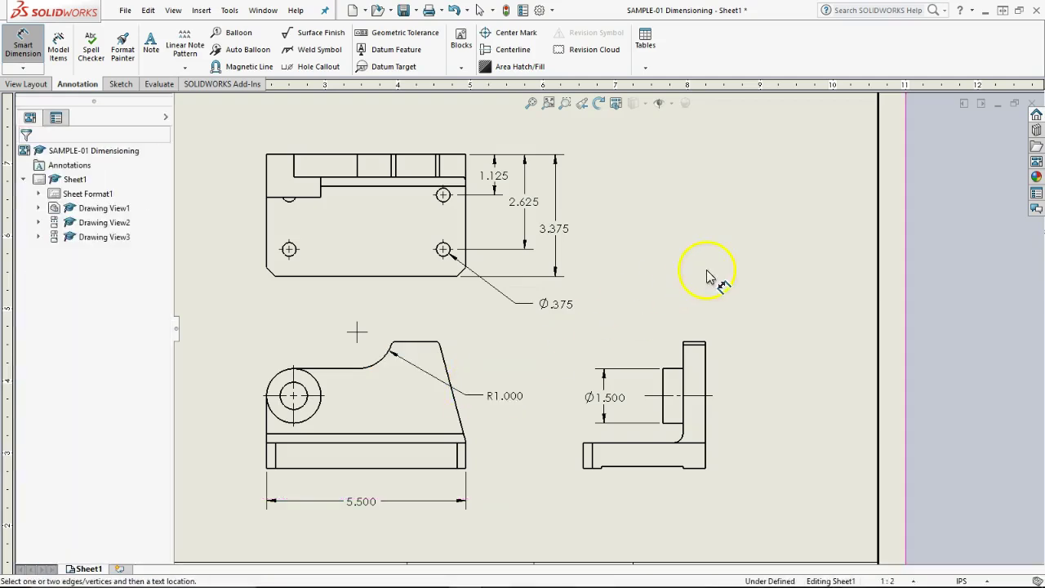
{"action": "left_click_drag", "start_coordinate": [474, 399], "coordinate": [302, 320]}
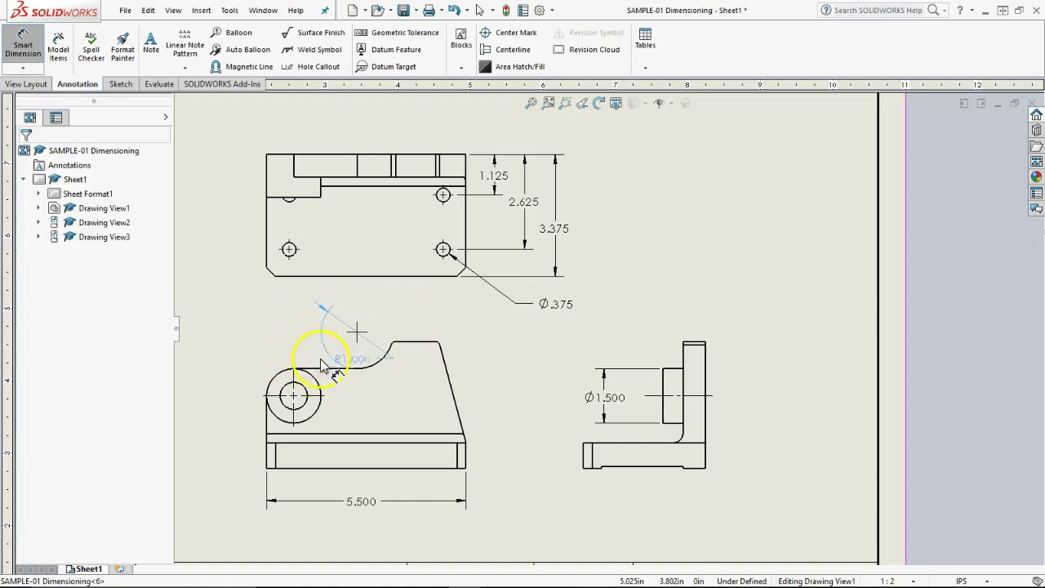
{"action": "left_click_drag", "start_coordinate": [302, 320], "coordinate": [469, 396]}
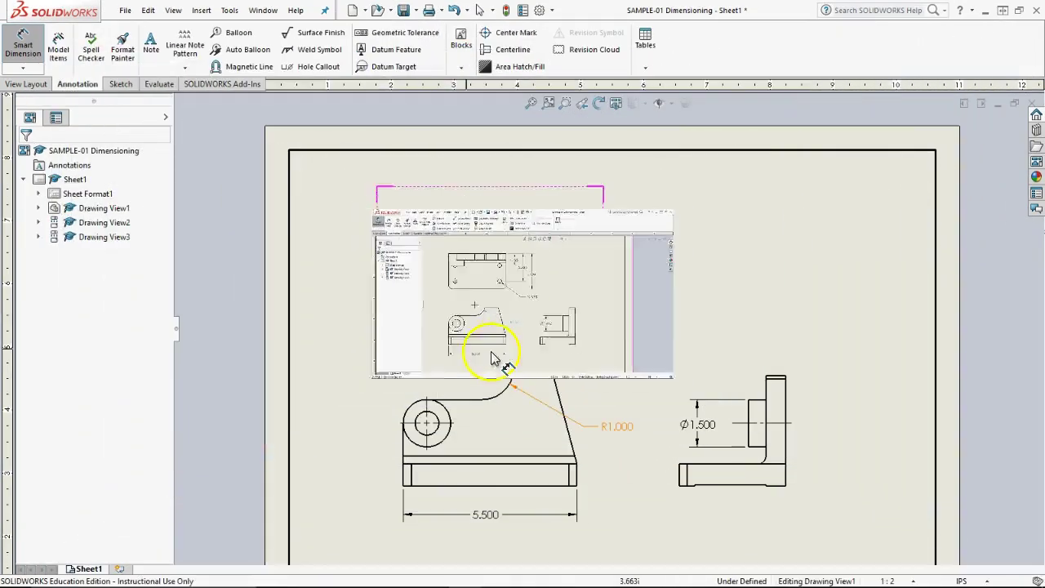
{"action": "left_click", "coordinate": [657, 344]}
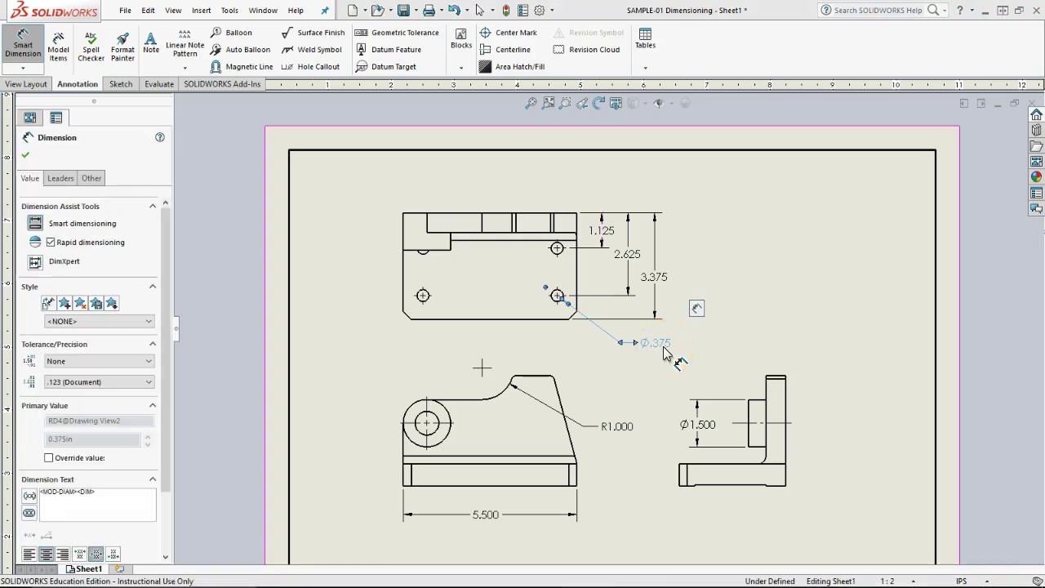
- Give the Ø.375 hole callout a '4X - ' prefix and a 'THRU' suffix
{"action": "left_click", "coordinate": [675, 341]}
{"action": "mouse_move", "coordinate": [696, 307]}
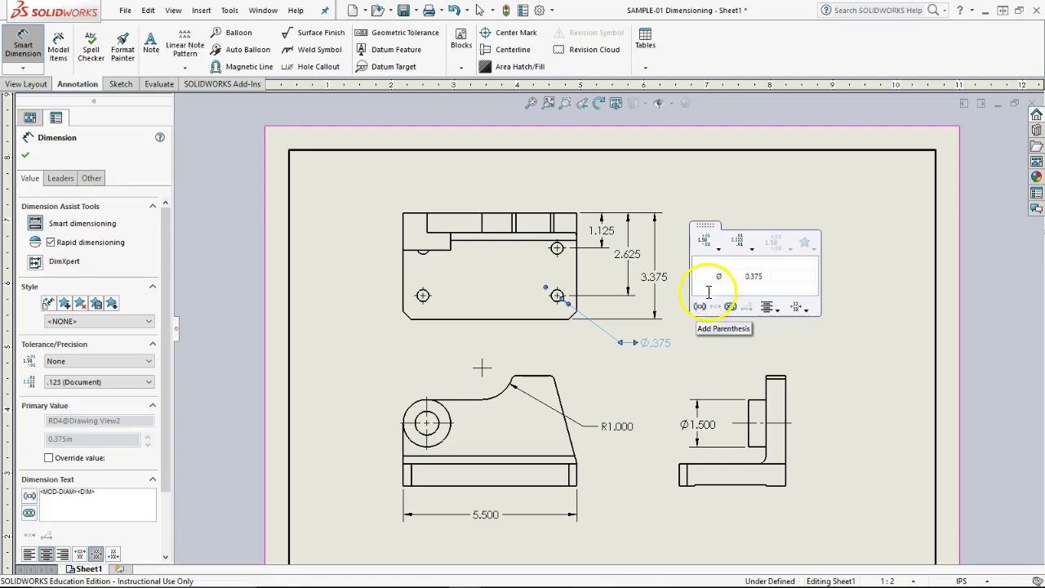
{"action": "left_click", "coordinate": [621, 385]}
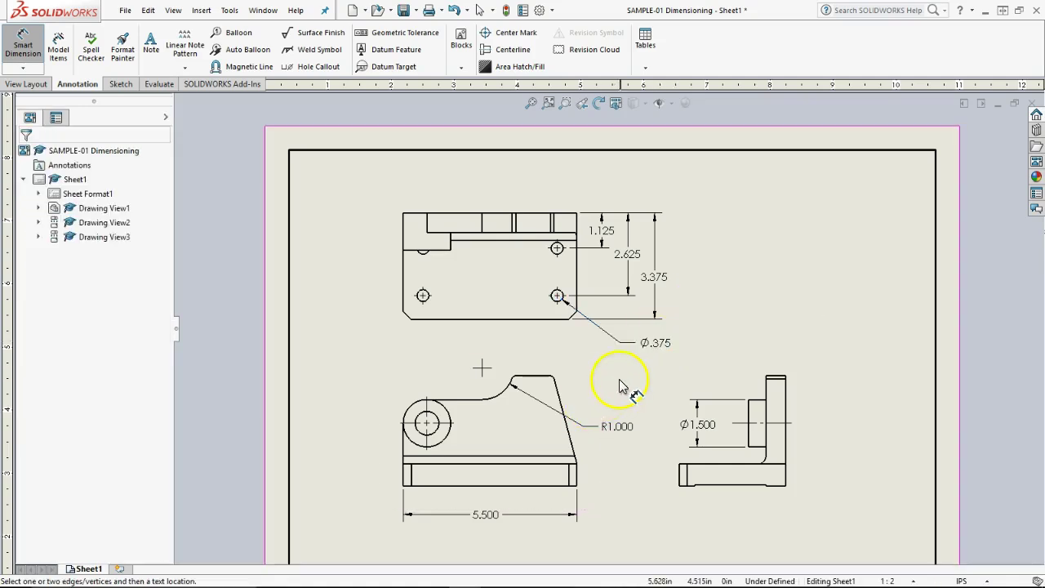
{"action": "left_click", "coordinate": [651, 349]}
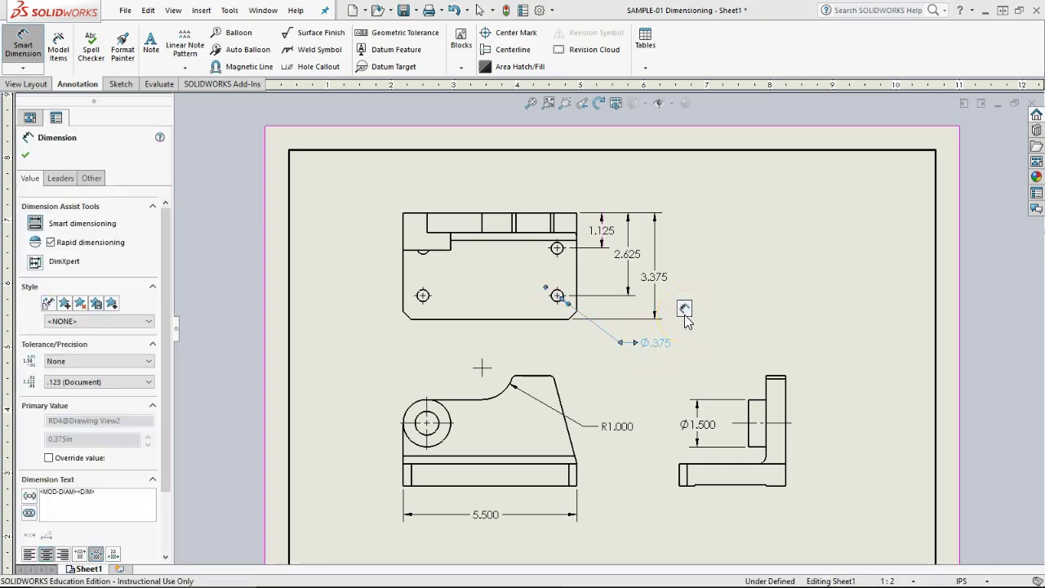
{"action": "mouse_move", "coordinate": [688, 307]}
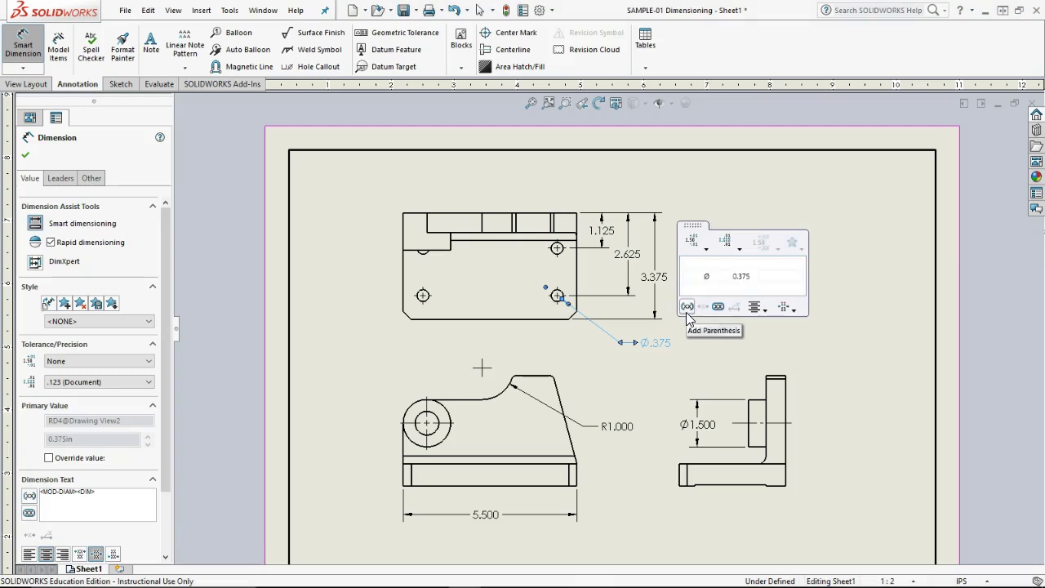
{"action": "left_click", "coordinate": [698, 280]}
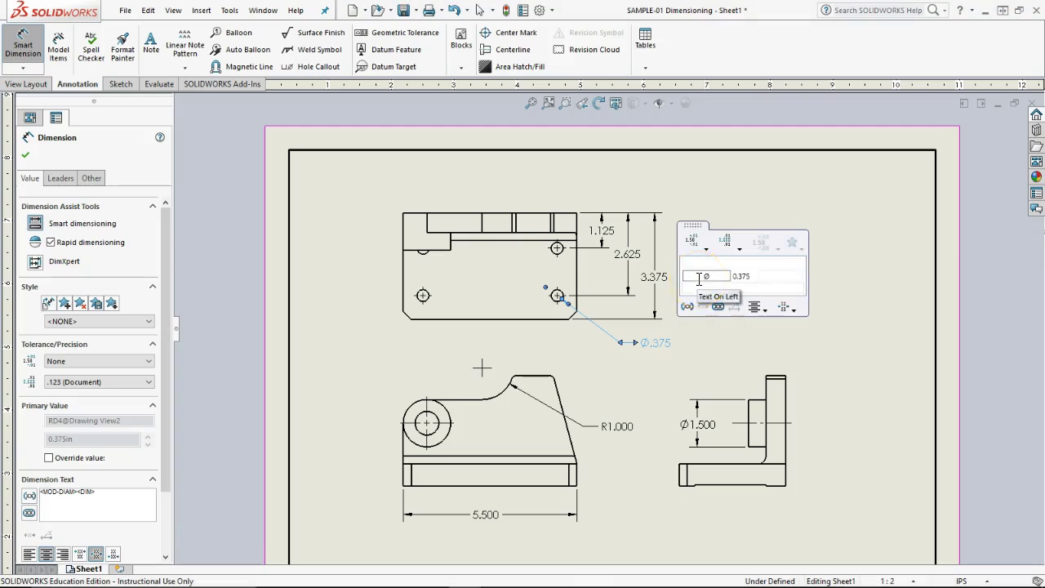
{"action": "left_click", "coordinate": [688, 307]}
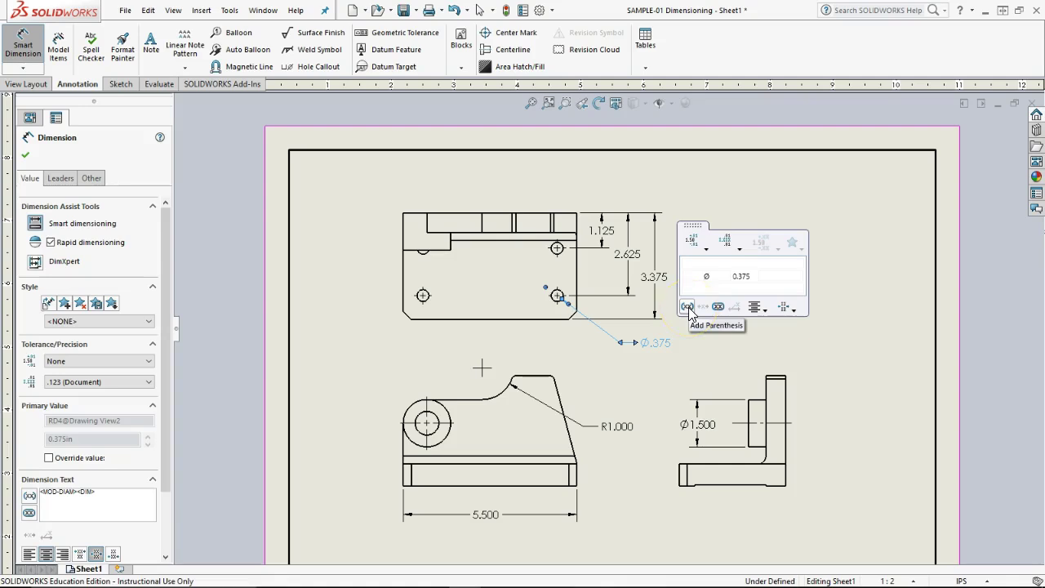
{"action": "left_click", "coordinate": [698, 281]}
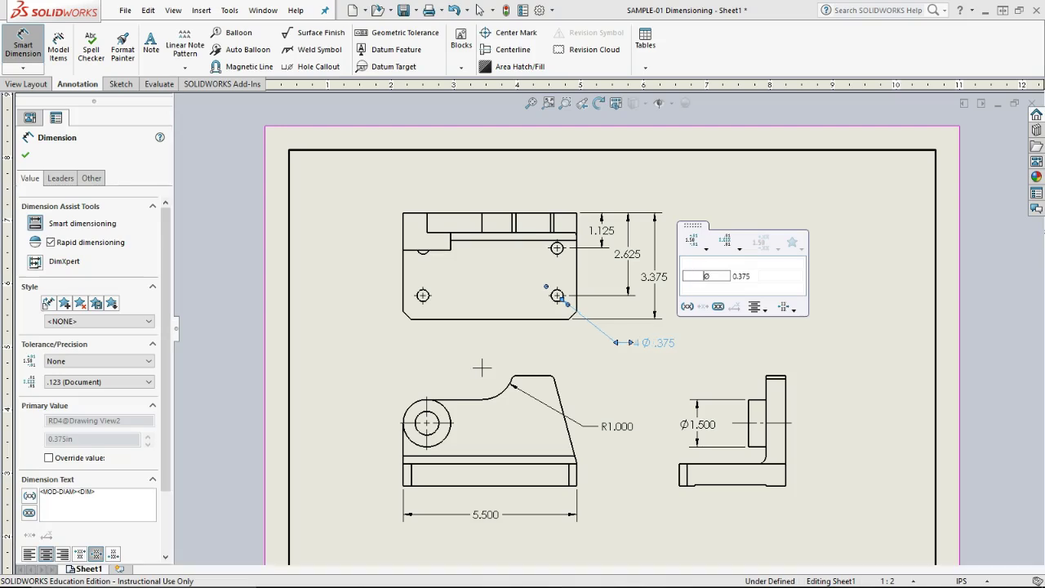
{"action": "type", "text": "4"}
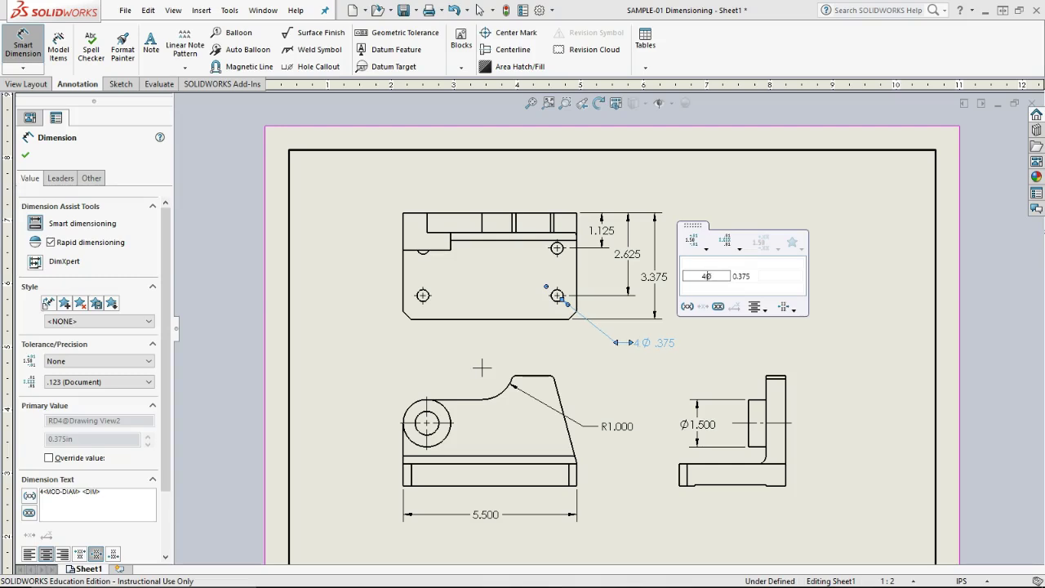
{"action": "type", "text": "X"}
{"action": "left_click", "coordinate": [702, 277]}
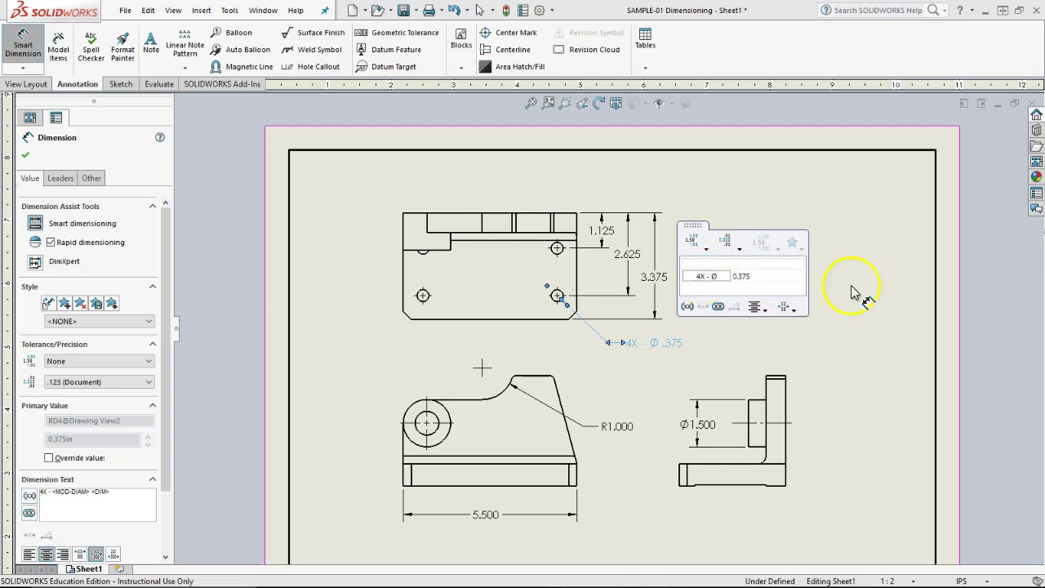
{"action": "left_click", "coordinate": [792, 280]}
{"action": "type", "text": "THRU"}
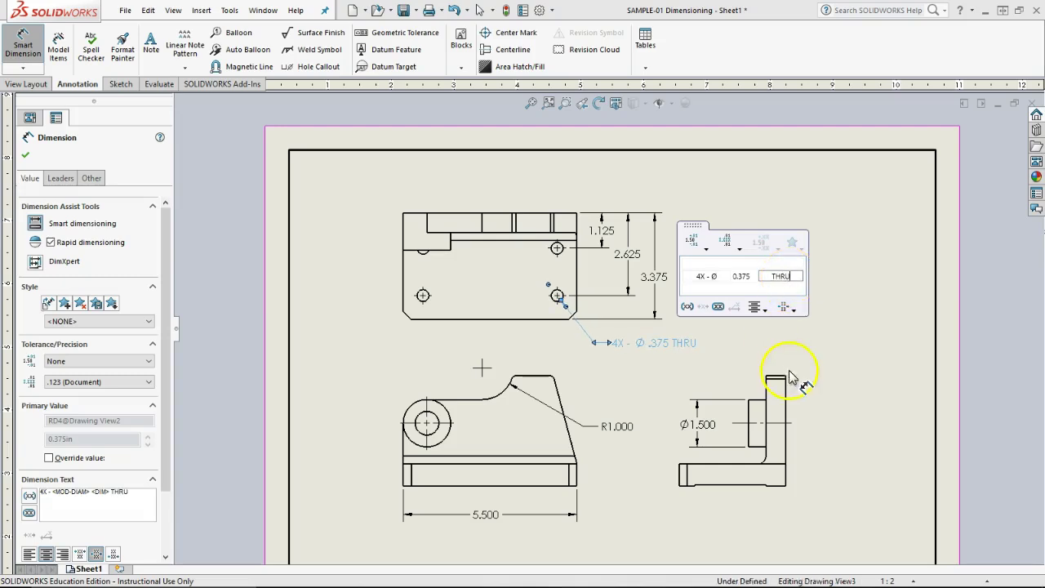
{"action": "left_click", "coordinate": [845, 329]}
{"action": "scroll", "coordinate": [355, 298], "scroll_direction": "down", "scroll_amount": 3}
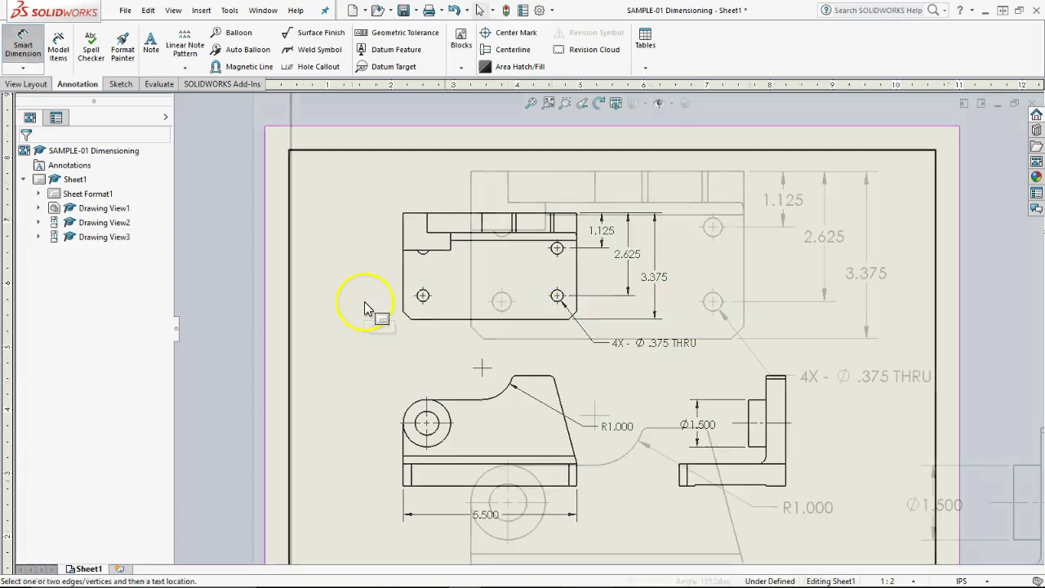
- Add a .250 X 45.0° chamfer dimension to the top view's lower-left corner
{"action": "left_click", "coordinate": [23, 70]}
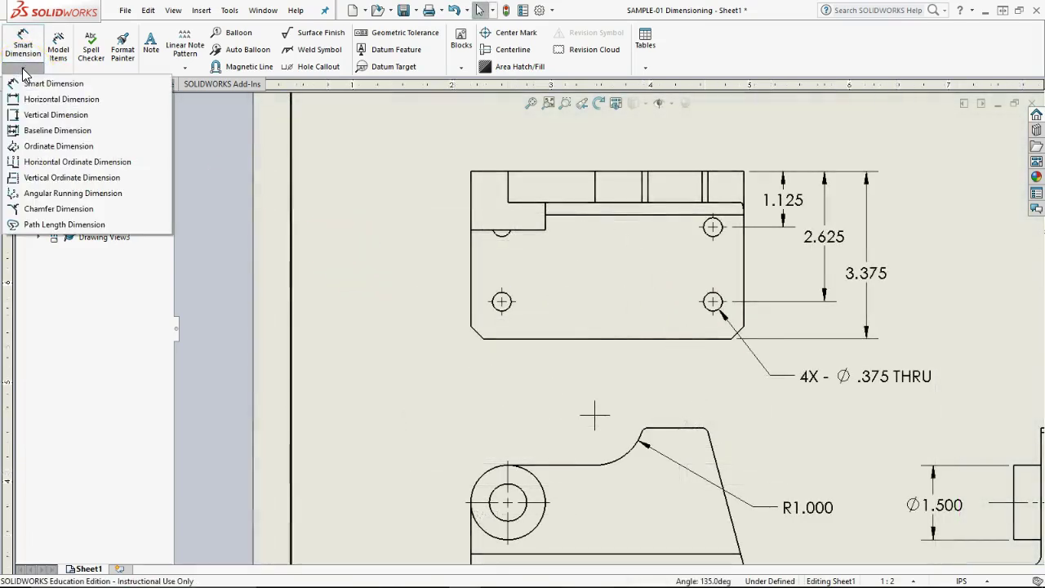
{"action": "left_click", "coordinate": [49, 208]}
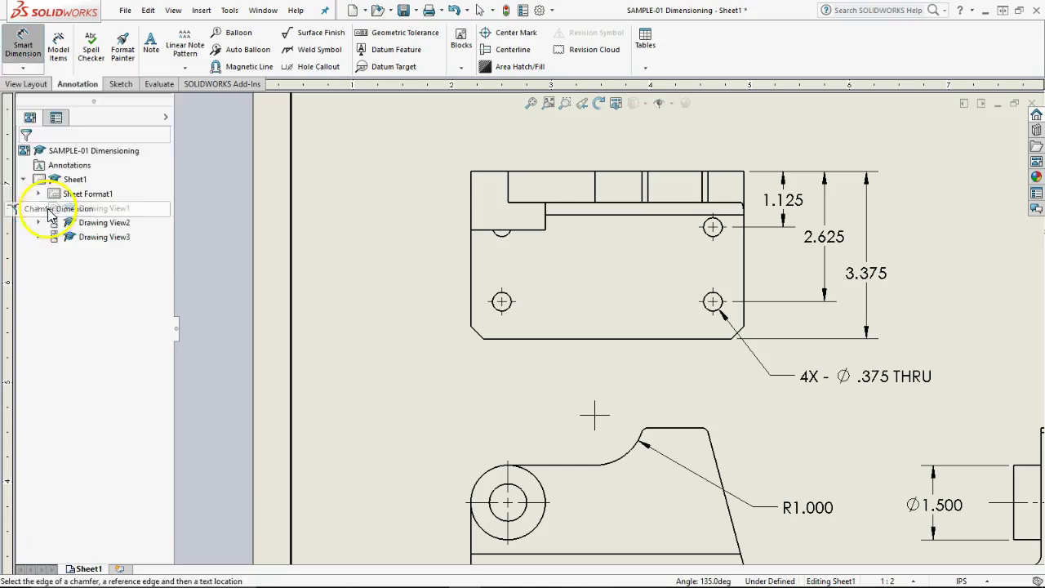
{"action": "left_click", "coordinate": [477, 333]}
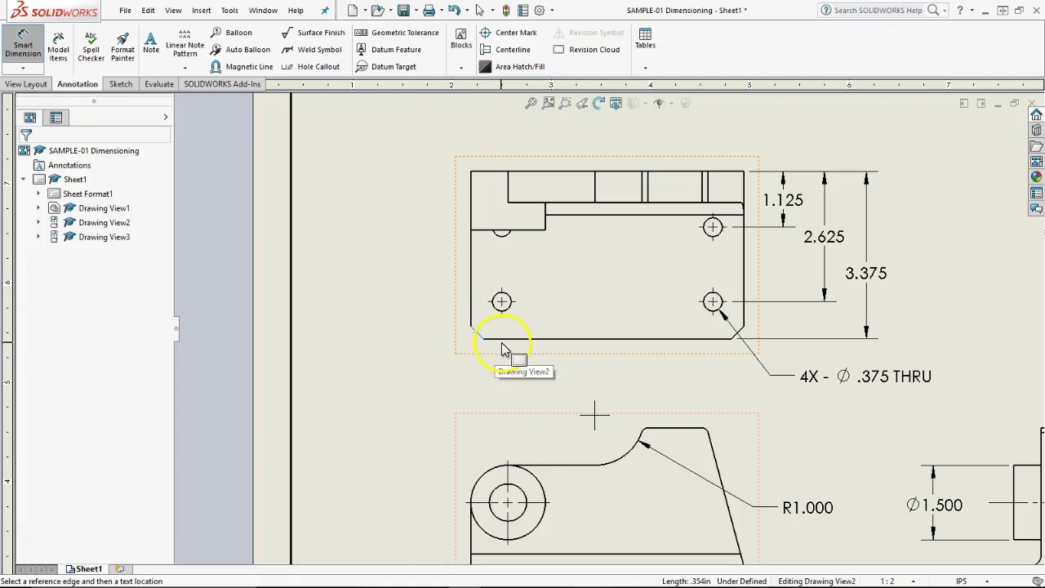
{"action": "left_click", "coordinate": [505, 340]}
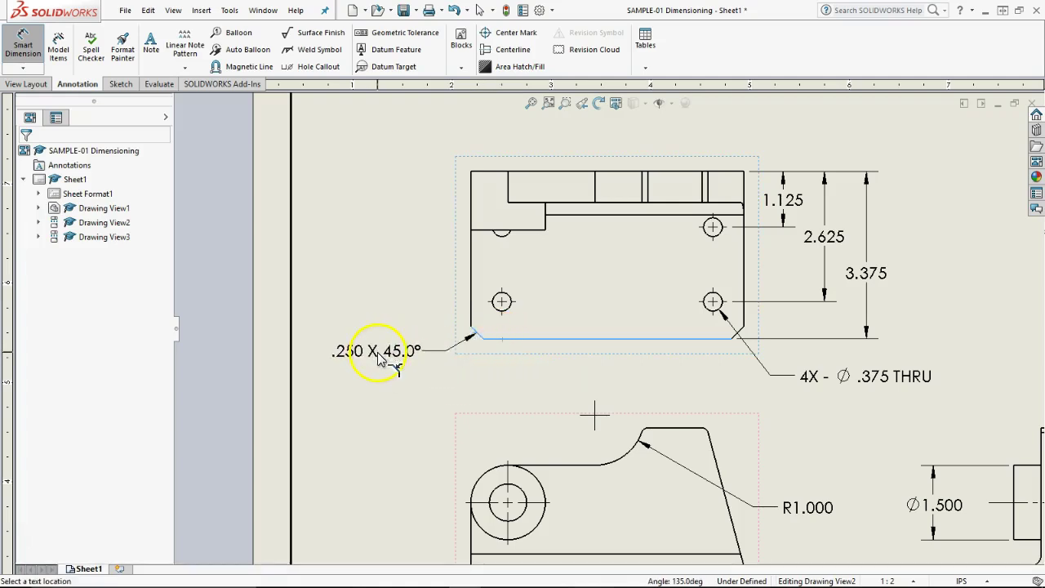
{"action": "left_click", "coordinate": [380, 352]}
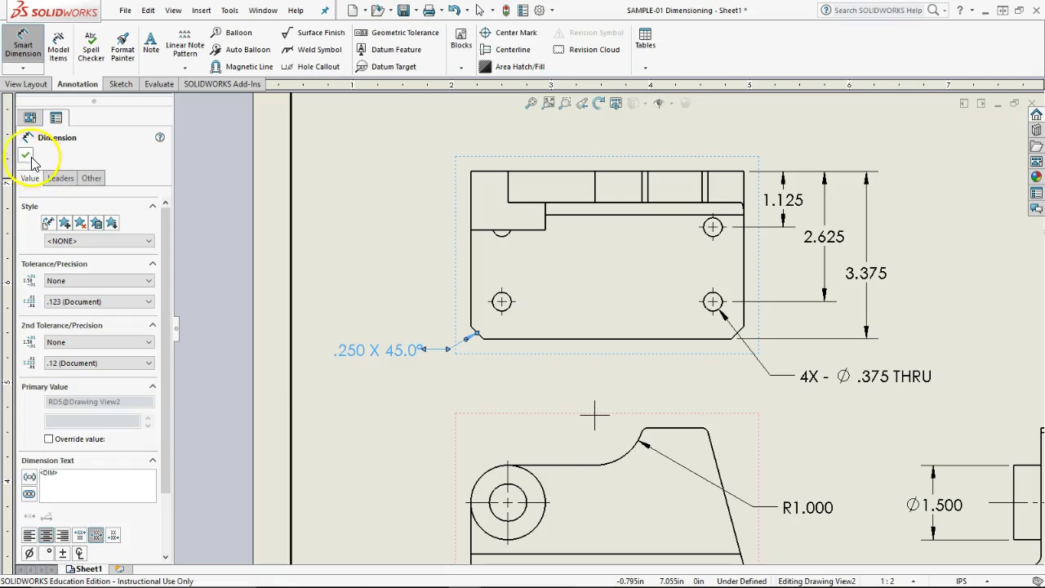
{"action": "left_click", "coordinate": [26, 155]}
- Prefix the chamfer note with '2x - '
{"action": "left_click", "coordinate": [377, 361]}
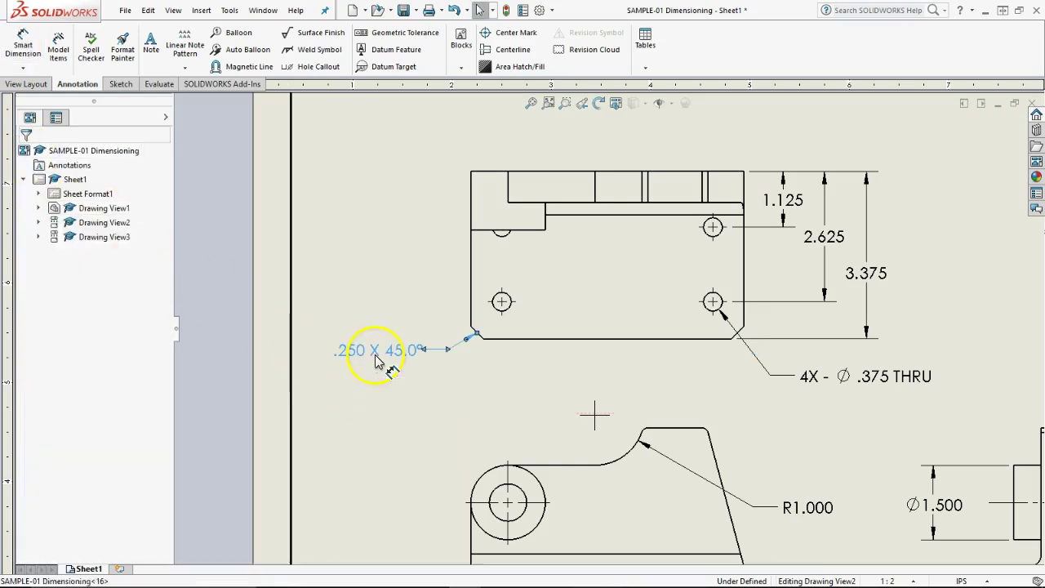
{"action": "mouse_move", "coordinate": [467, 337]}
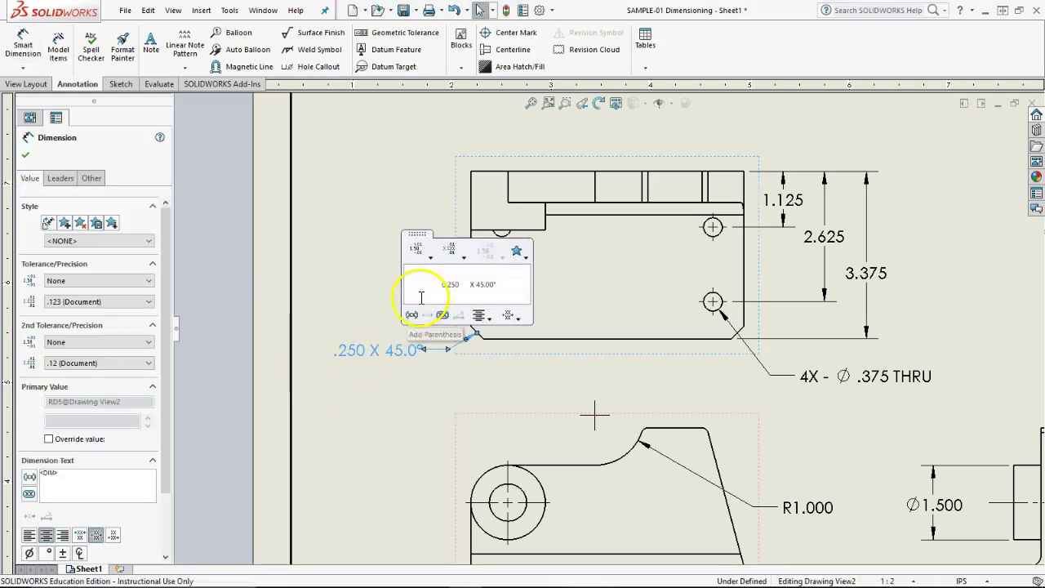
{"action": "type", "text": "2x "}
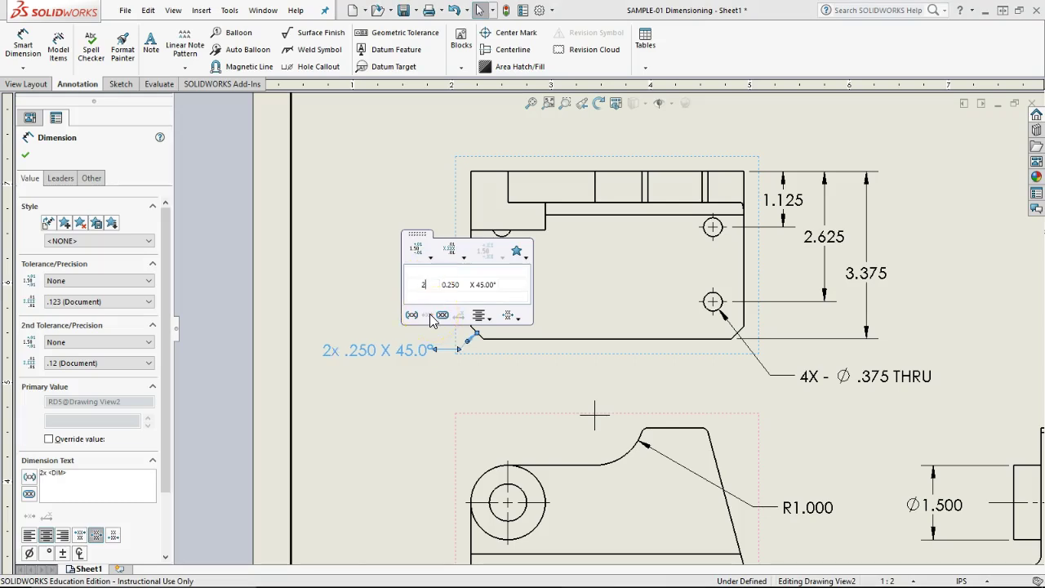
{"action": "type", "text": "-"}
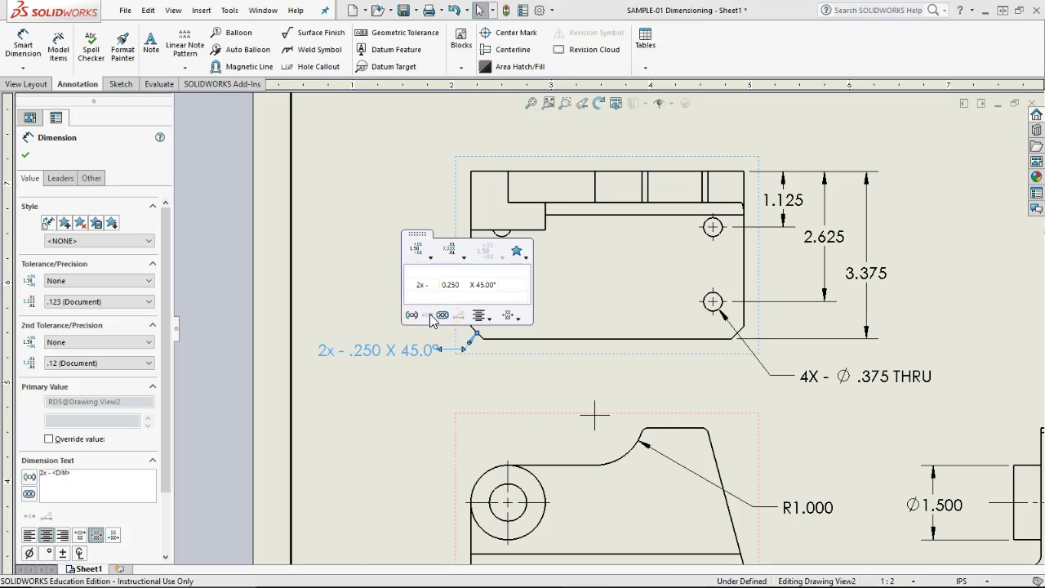
{"action": "left_click", "coordinate": [408, 425]}
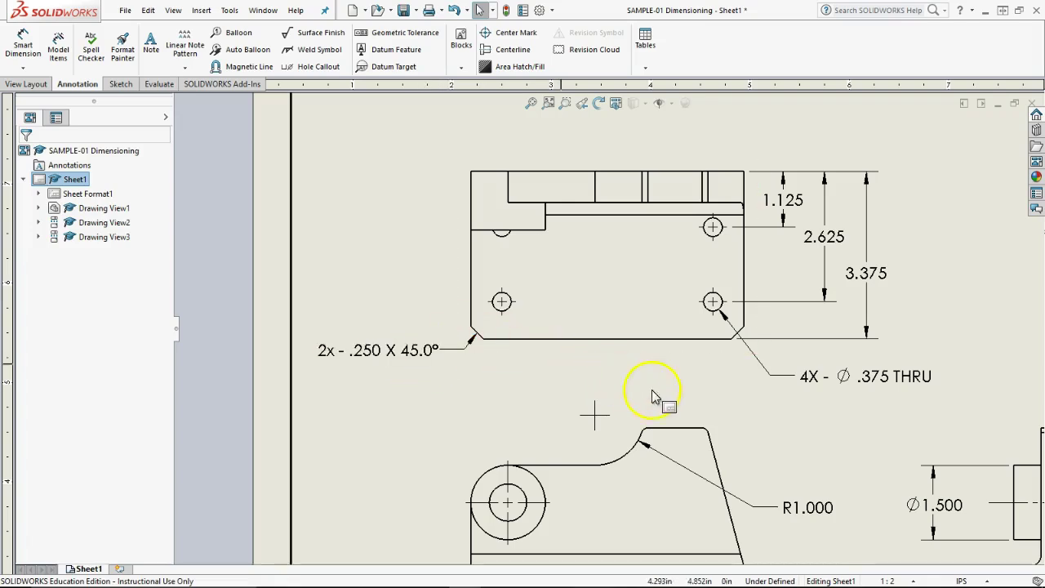
- Set the chamfer dimension angular precision to None in the document units options
{"action": "left_click", "coordinate": [958, 581]}
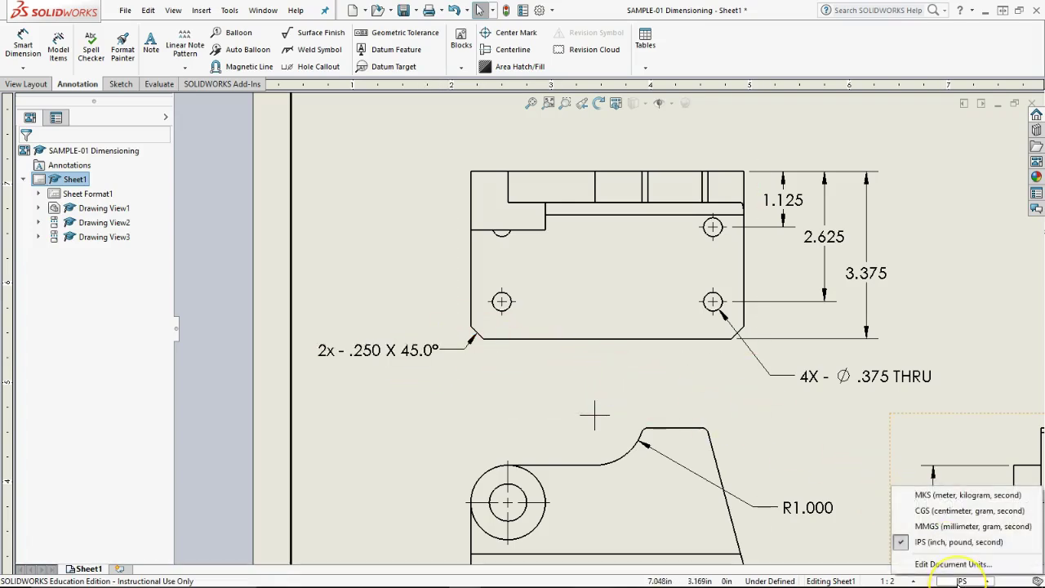
{"action": "left_click", "coordinate": [962, 568]}
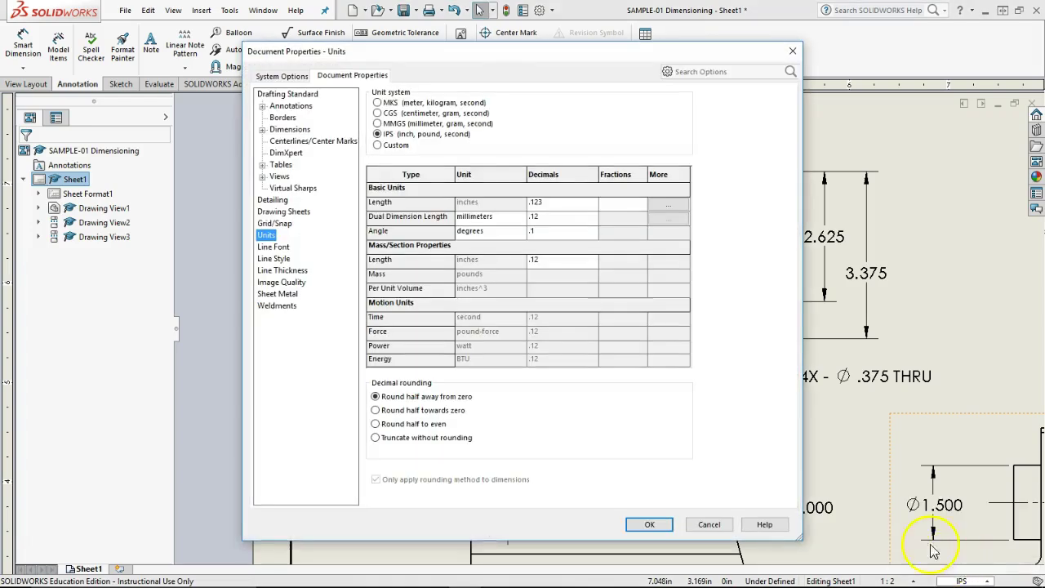
{"action": "left_click", "coordinate": [271, 130]}
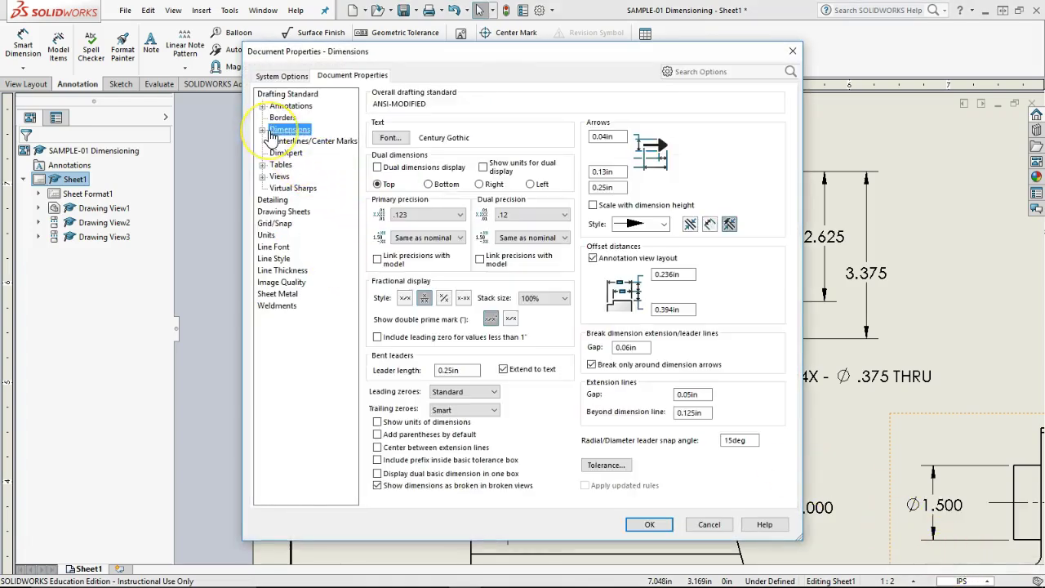
{"action": "left_click", "coordinate": [263, 131]}
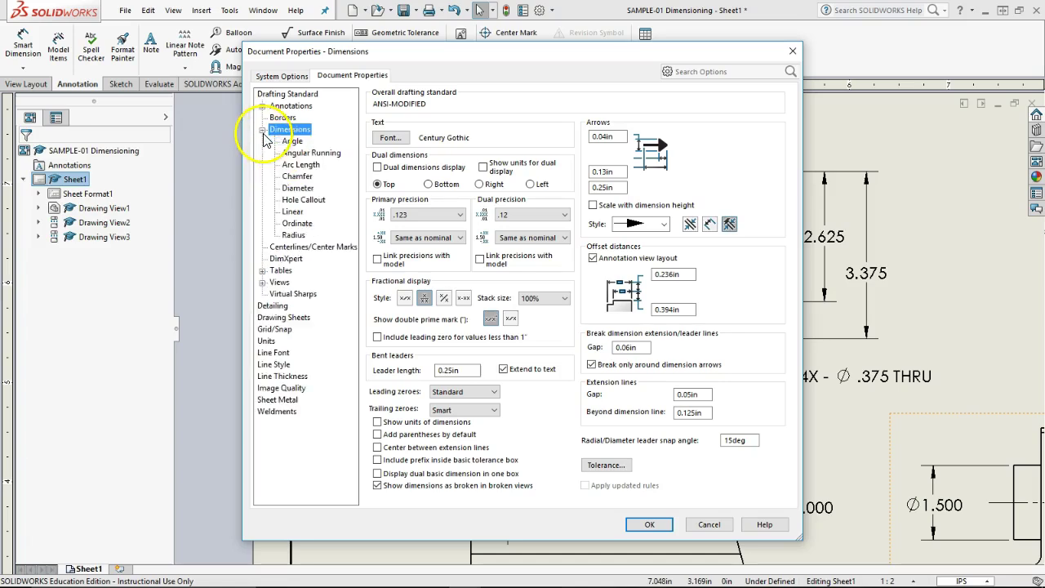
{"action": "left_click", "coordinate": [293, 176]}
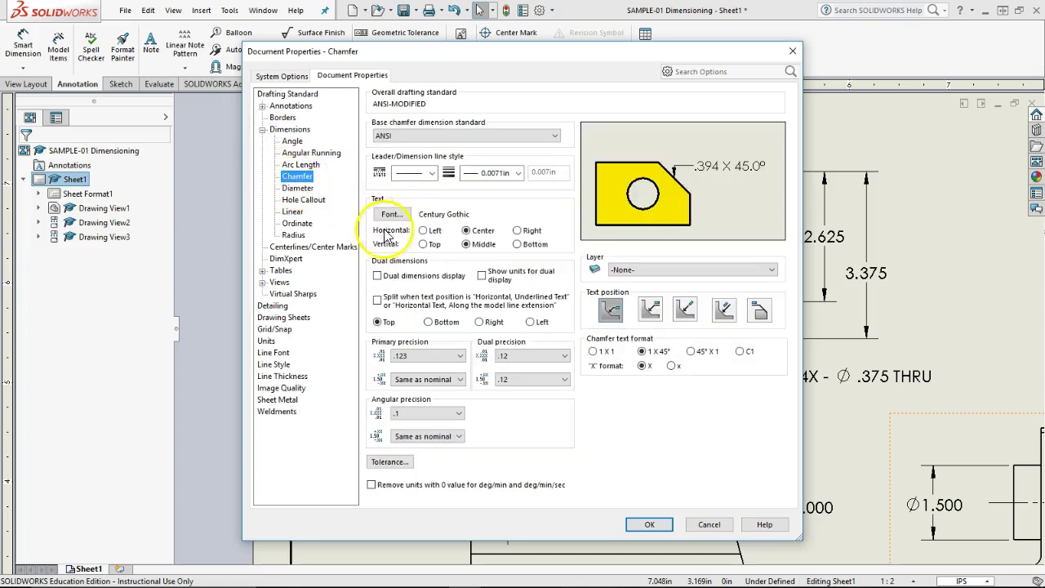
{"action": "left_click", "coordinate": [447, 410]}
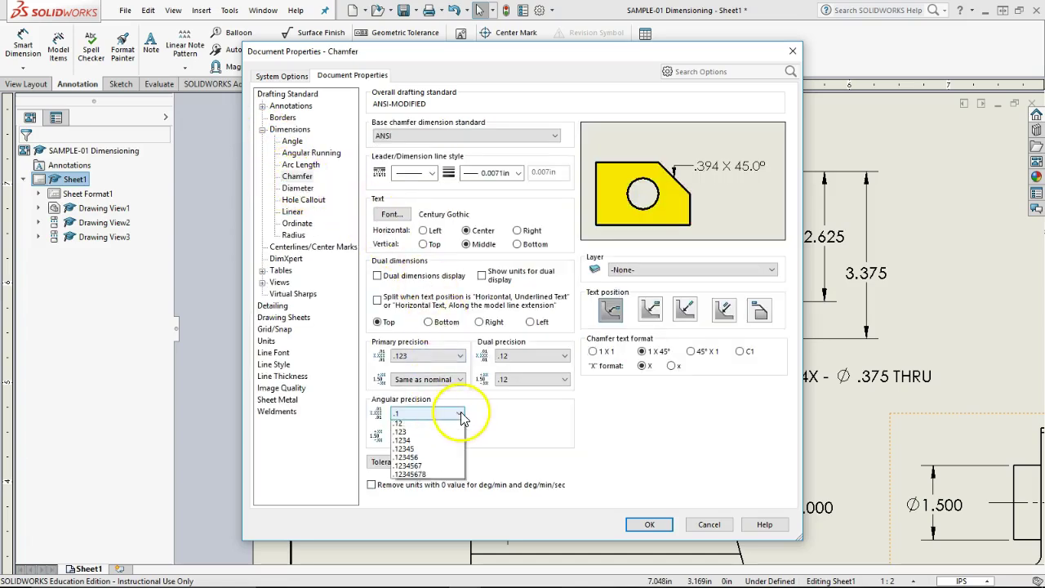
{"action": "left_click", "coordinate": [439, 425]}
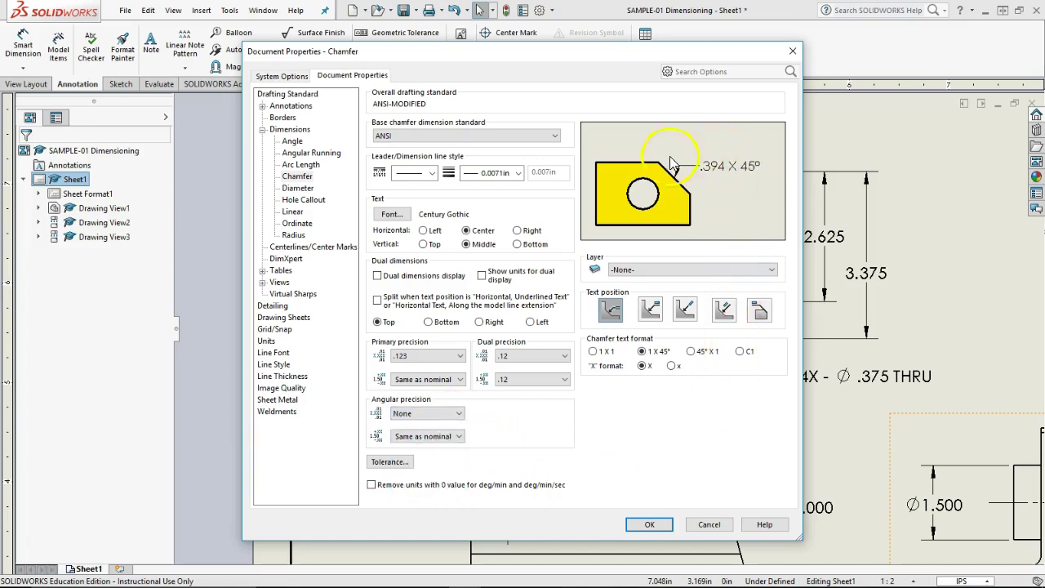
{"action": "left_click", "coordinate": [649, 525]}
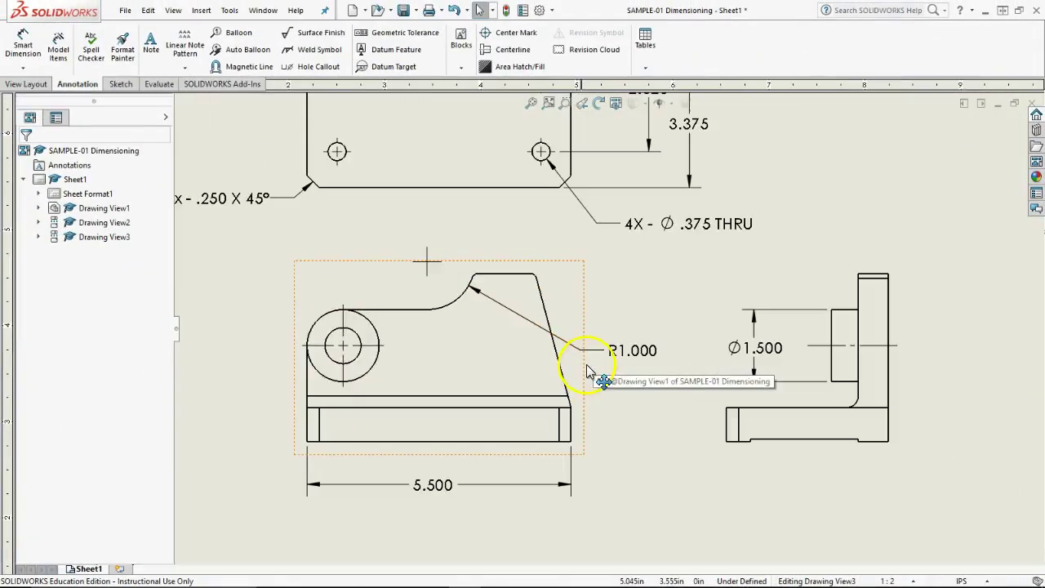
- Dimension the slanted front-view edge against the vertical edge as 15.0°, placed above the part
{"action": "scroll", "coordinate": [586, 371], "scroll_direction": "down", "scroll_amount": 1}
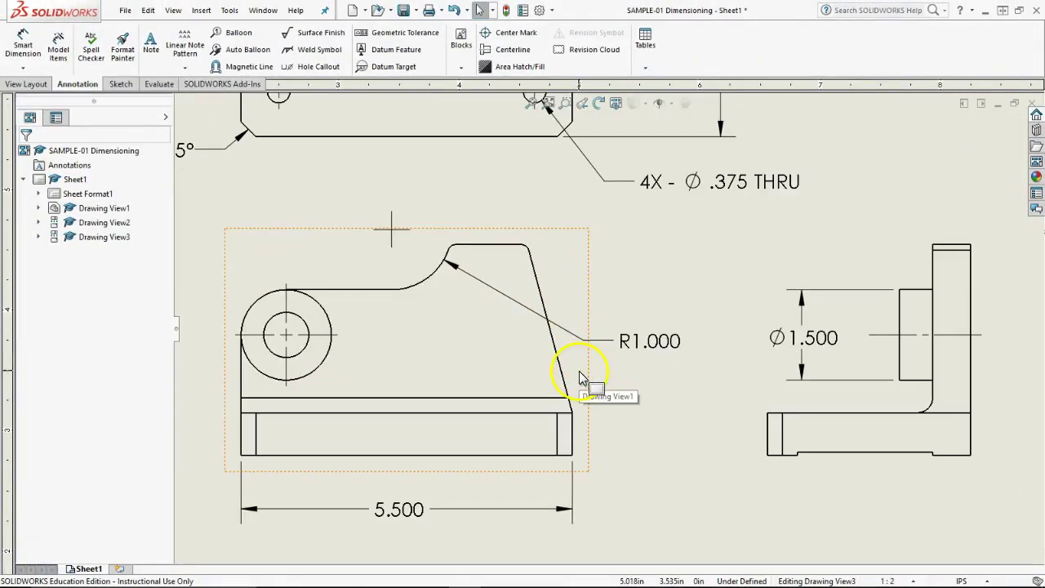
{"action": "left_click", "coordinate": [25, 47]}
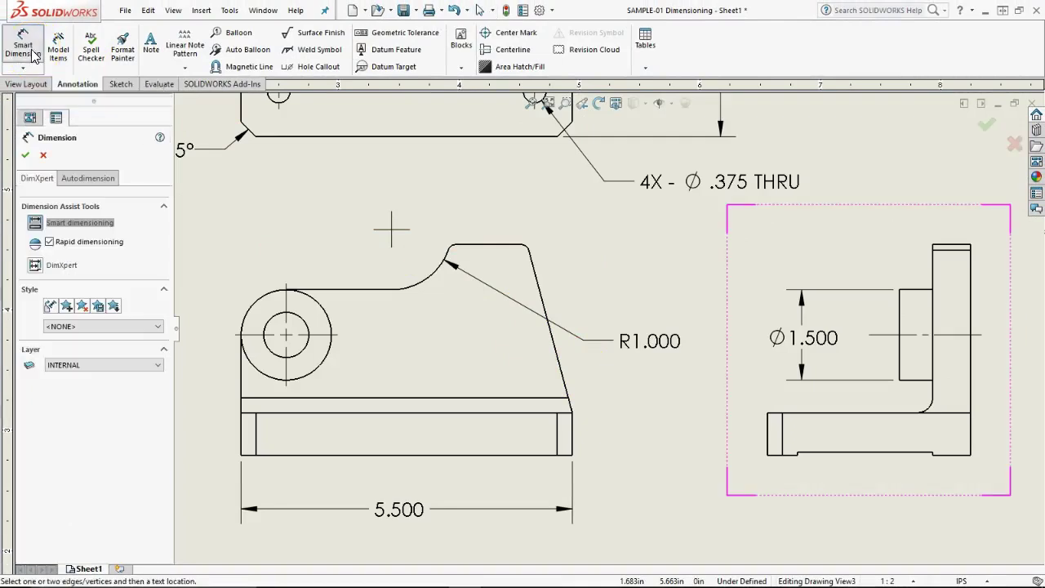
{"action": "left_click", "coordinate": [552, 347]}
{"action": "left_click_drag", "start_coordinate": [552, 347], "coordinate": [572, 437]}
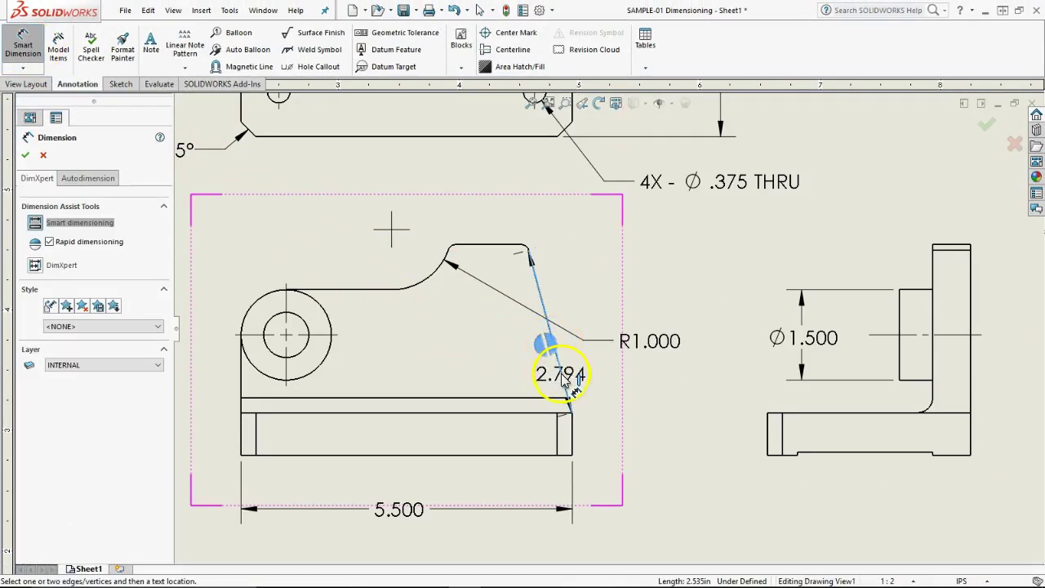
{"action": "left_click", "coordinate": [572, 433]}
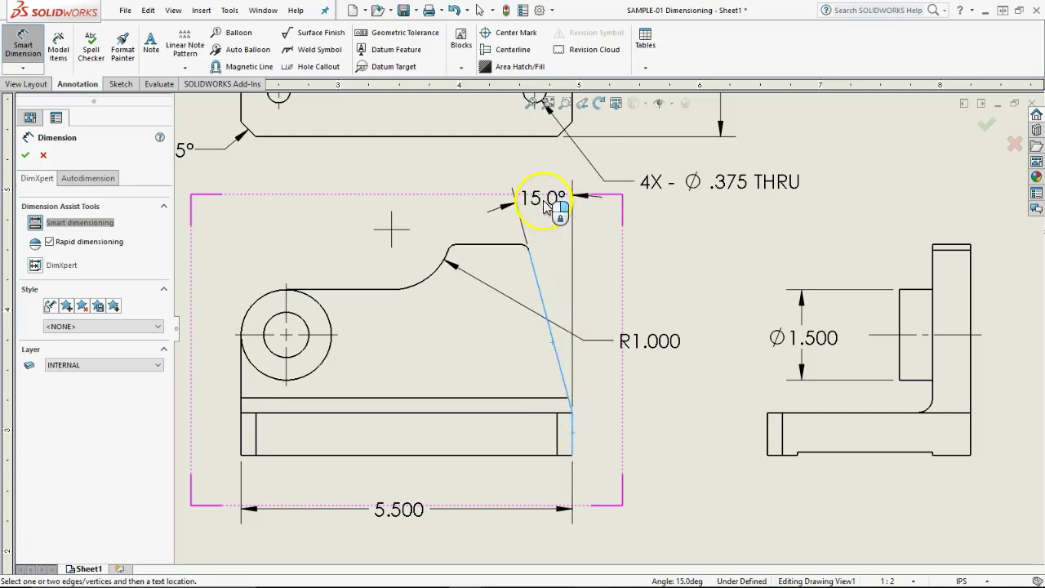
{"action": "left_click", "coordinate": [544, 204]}
{"action": "left_click", "coordinate": [443, 227]}
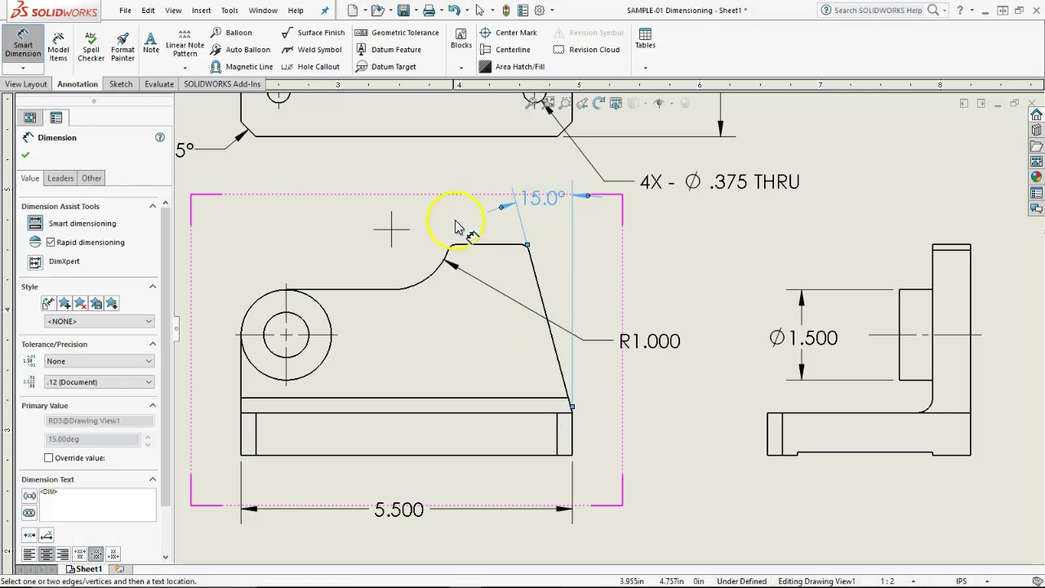
{"action": "left_click_drag", "start_coordinate": [492, 217], "coordinate": [498, 225]}
{"action": "middle_click_drag", "start_coordinate": [637, 256], "coordinate": [516, 237]}
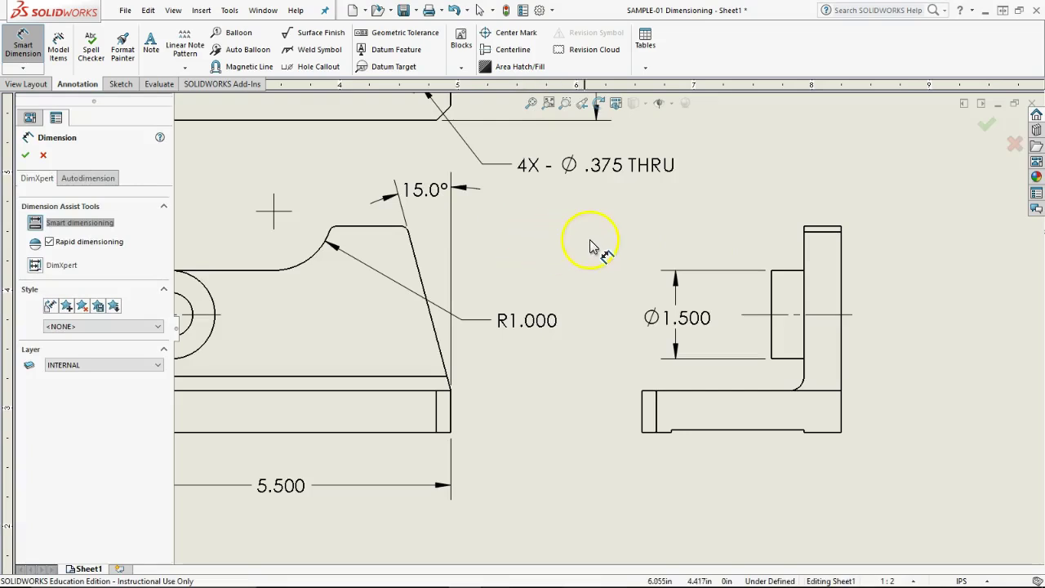
- Add a 3.500 overall height dimension to the right of the right side view
{"action": "left_click", "coordinate": [824, 228]}
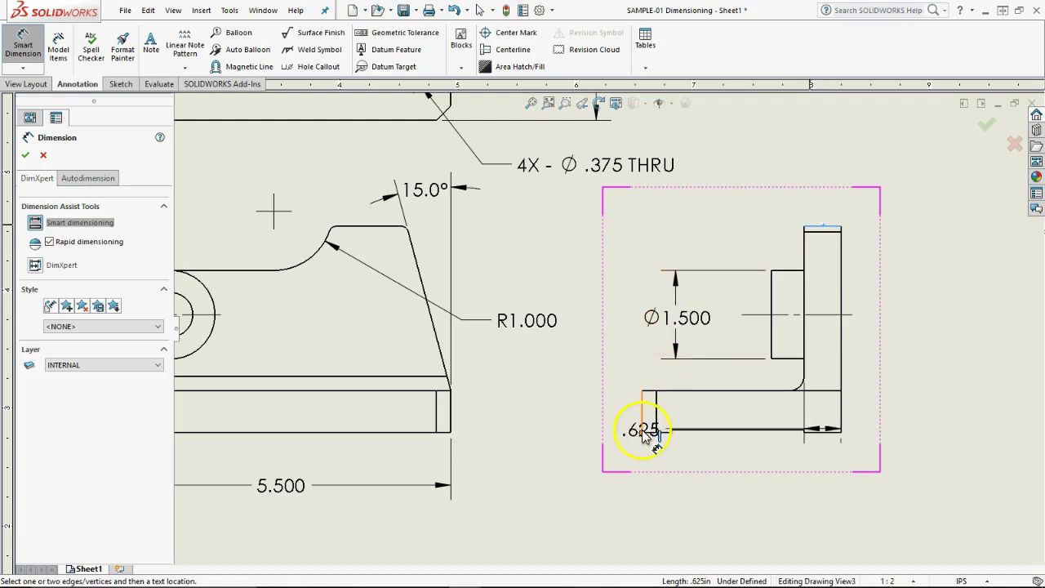
{"action": "left_click", "coordinate": [650, 433]}
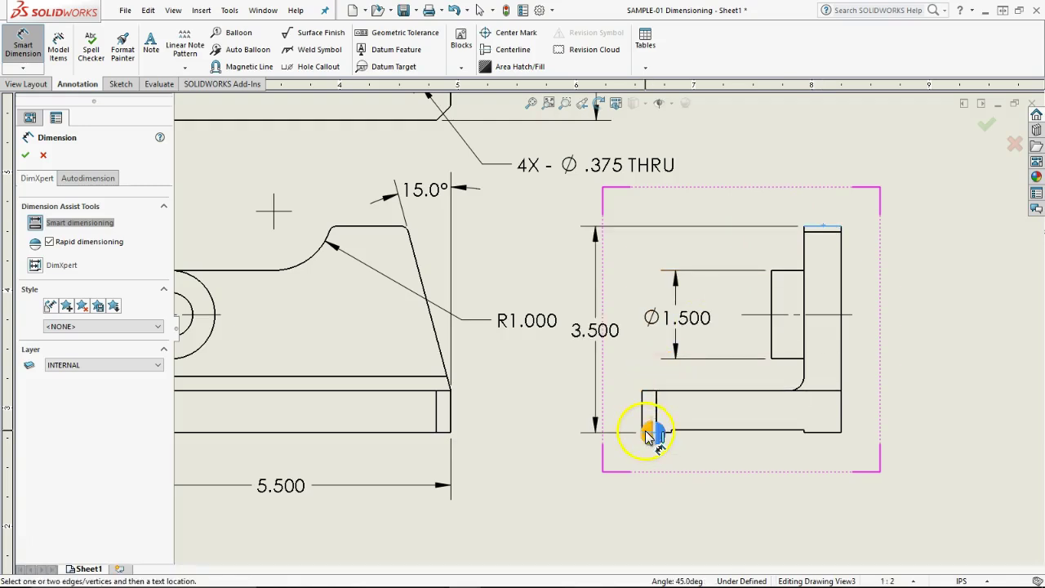
{"action": "left_click", "coordinate": [582, 394]}
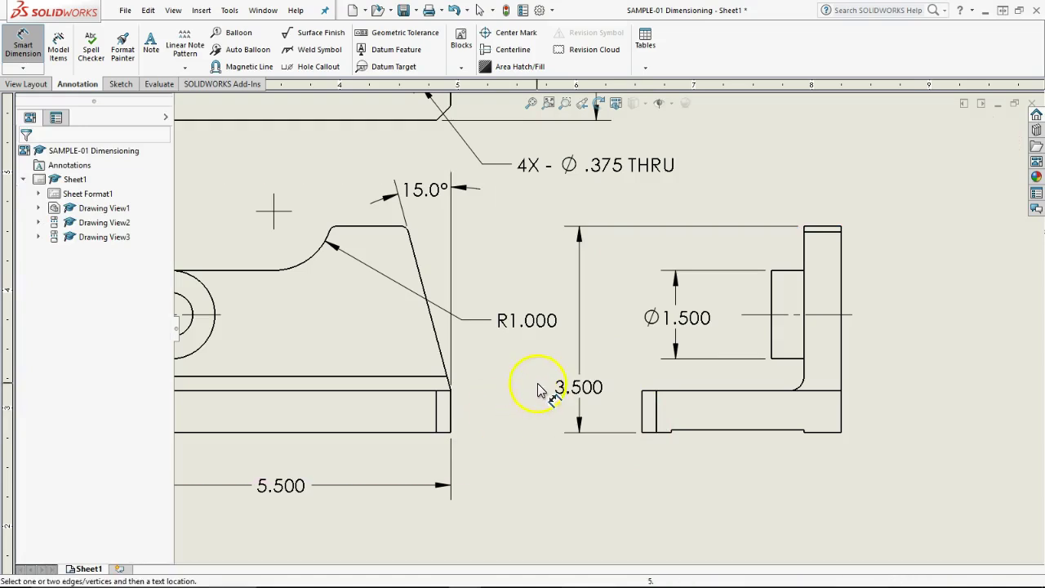
{"action": "left_click_drag", "start_coordinate": [589, 333], "coordinate": [922, 318]}
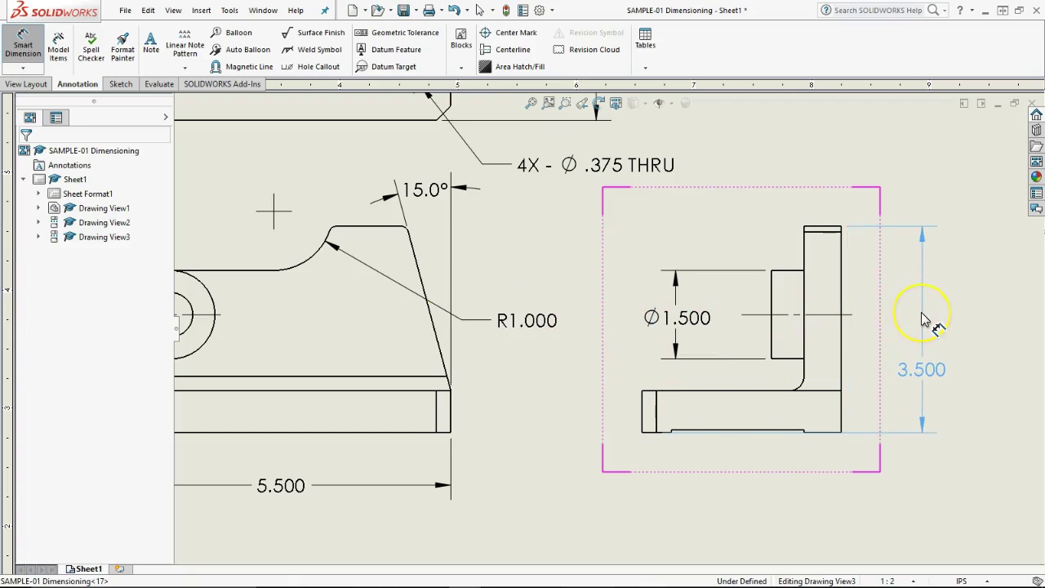
{"action": "left_click", "coordinate": [735, 175]}
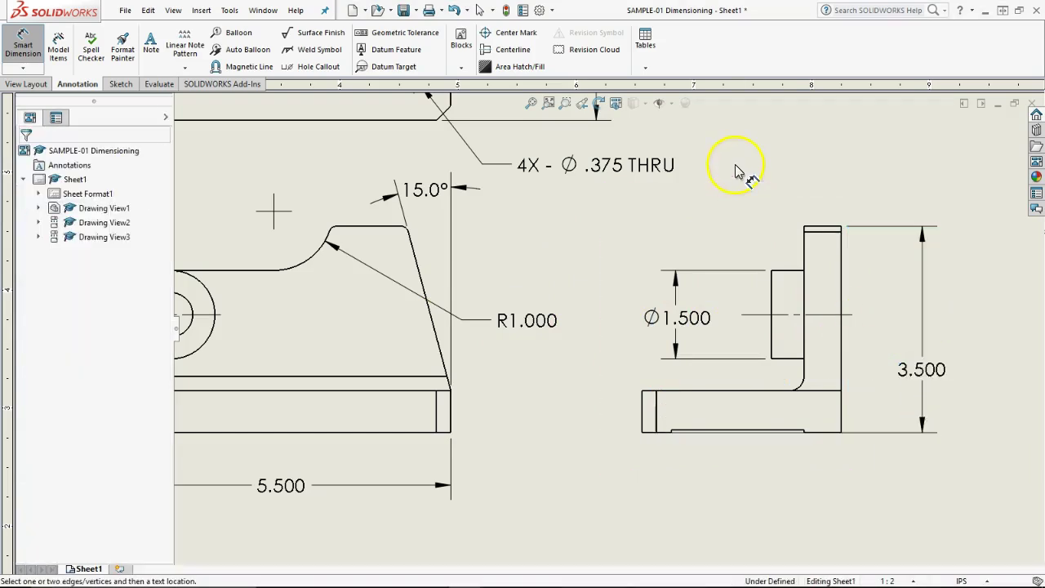
{"action": "left_click", "coordinate": [875, 245]}
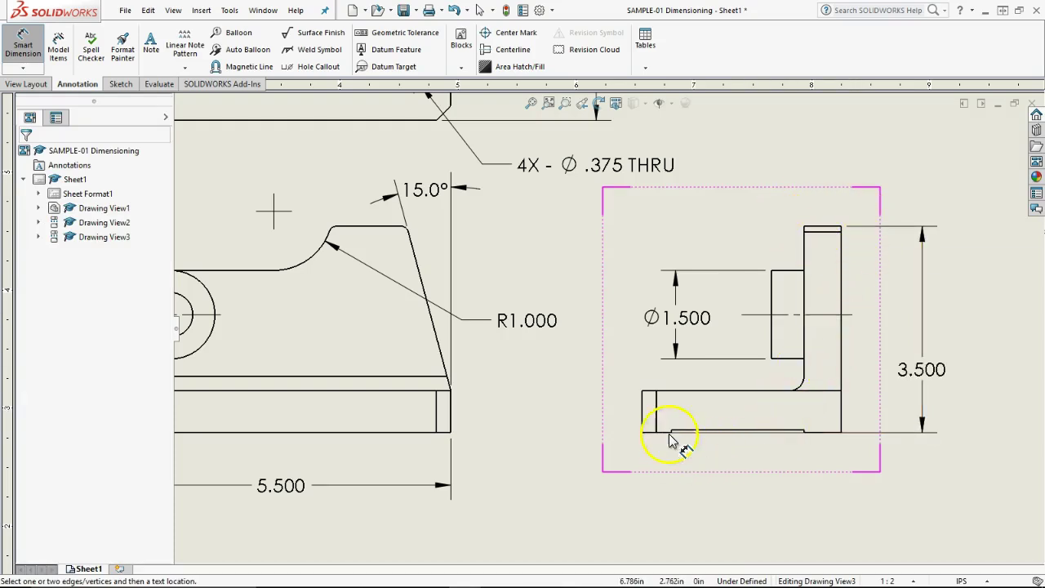
{"action": "scroll", "coordinate": [676, 432], "scroll_direction": "down", "scroll_amount": 2}
{"action": "scroll", "coordinate": [673, 432], "scroll_direction": "down", "scroll_amount": 2}
{"action": "scroll", "coordinate": [674, 431], "scroll_direction": "down", "scroll_amount": 2}
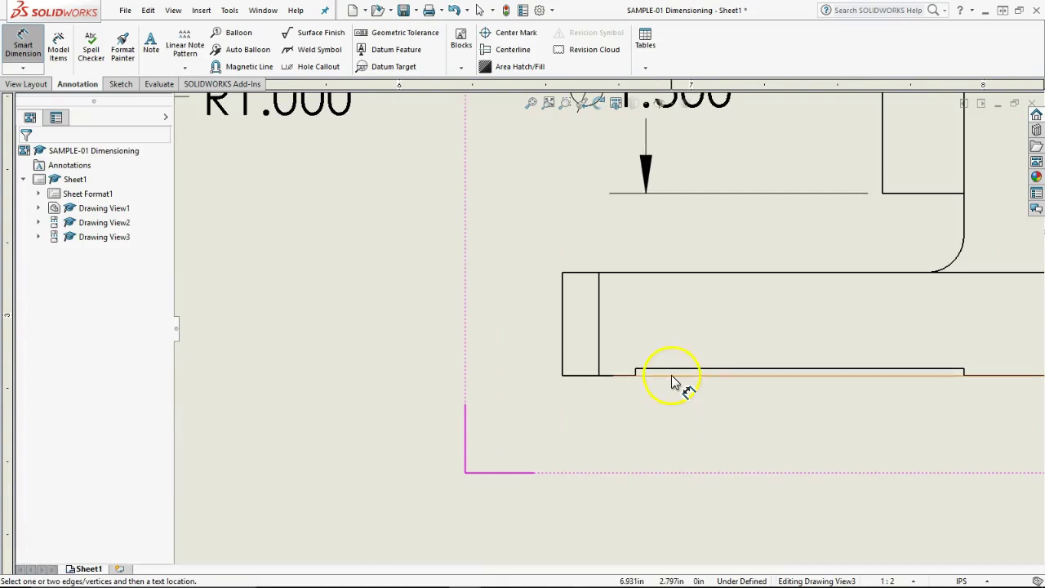
- Try moving the 3.500 dimension's extension line, revert it, and fit the sheet
{"action": "left_click", "coordinate": [620, 376]}
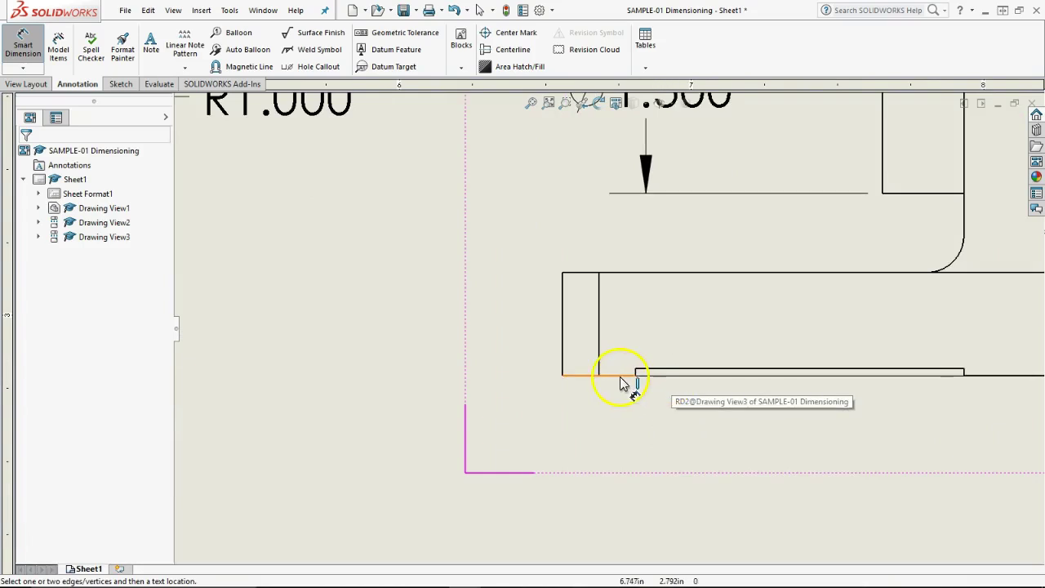
{"action": "left_click", "coordinate": [593, 375]}
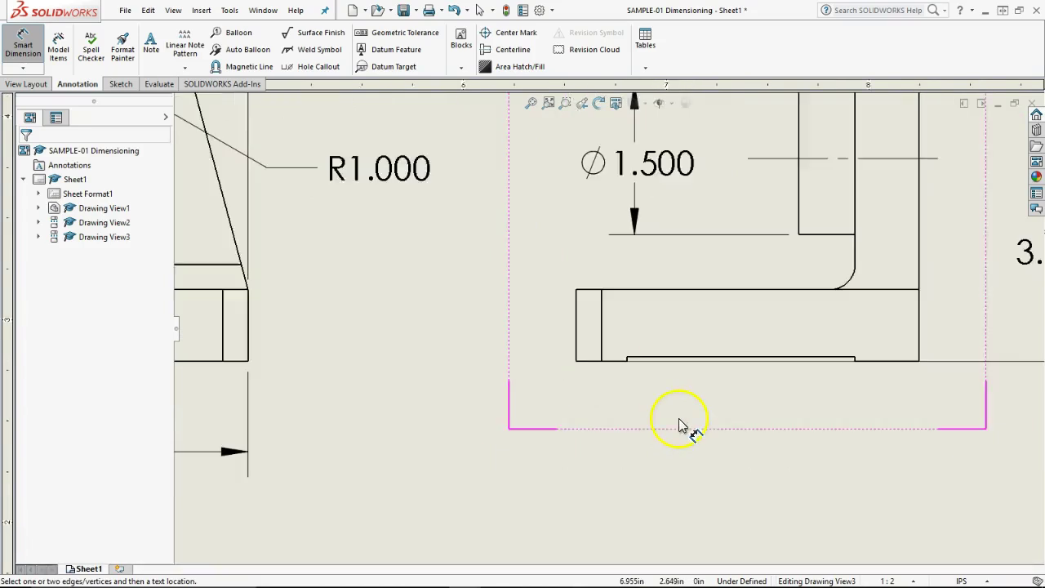
{"action": "scroll", "coordinate": [684, 426], "scroll_direction": "up", "scroll_amount": 2}
{"action": "scroll", "coordinate": [684, 426], "scroll_direction": "up", "scroll_amount": 2}
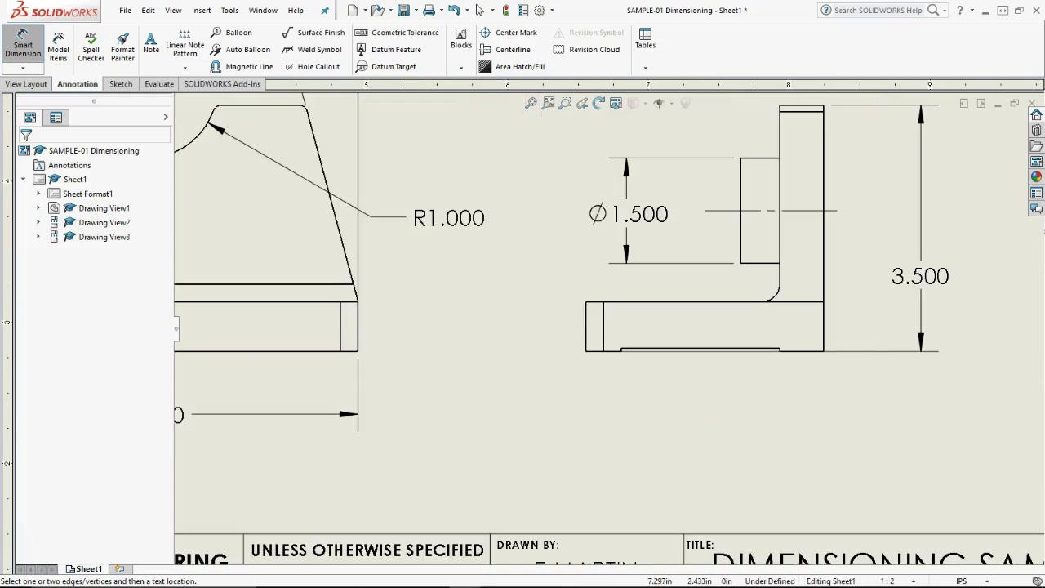
{"action": "left_click", "coordinate": [843, 353]}
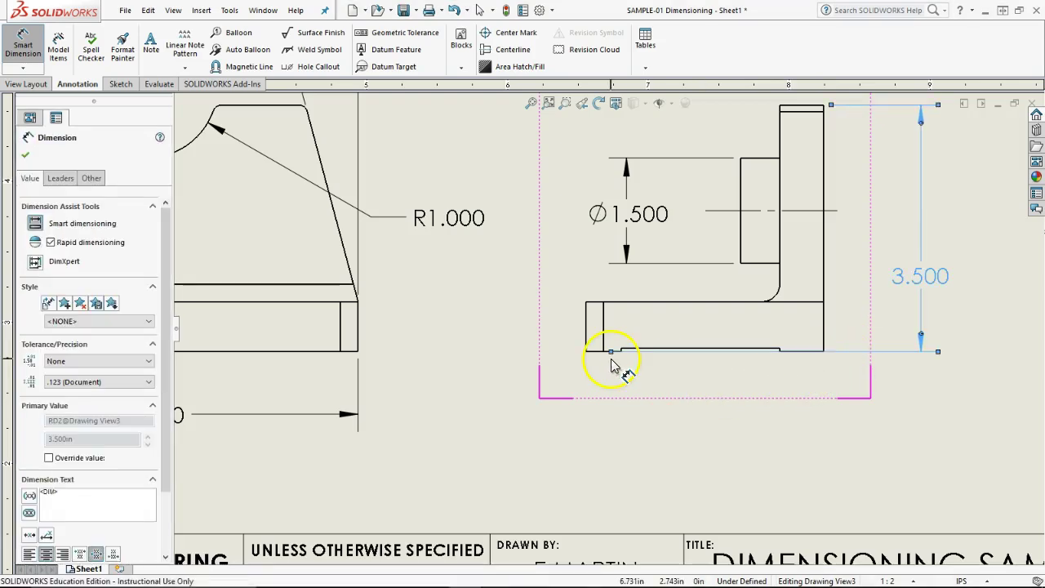
{"action": "left_click_drag", "start_coordinate": [612, 353], "coordinate": [824, 355]}
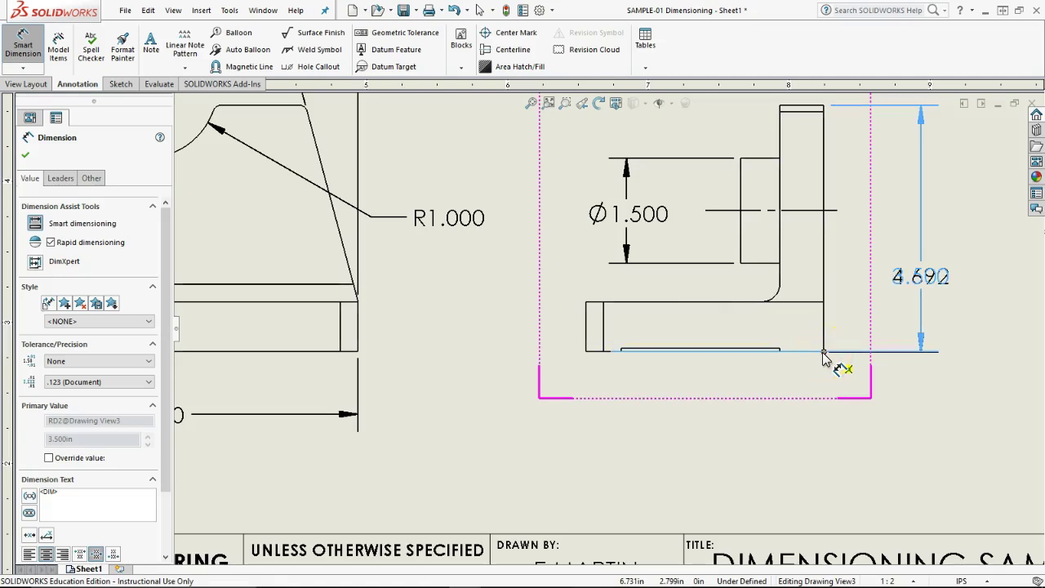
{"action": "left_click_drag", "start_coordinate": [824, 357], "coordinate": [816, 373]}
{"action": "left_click", "coordinate": [776, 428]}
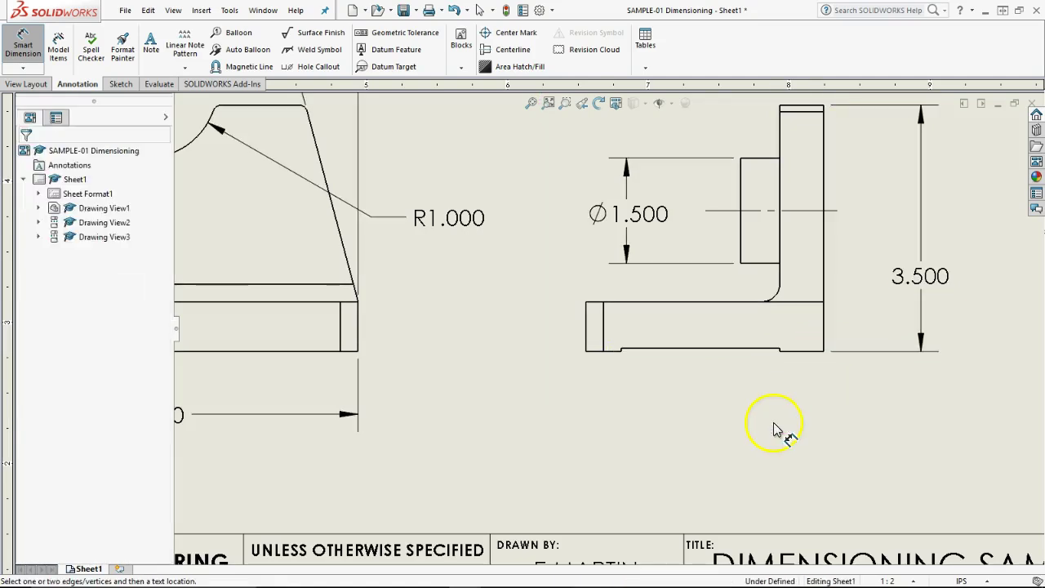
{"action": "key", "text": "f"}
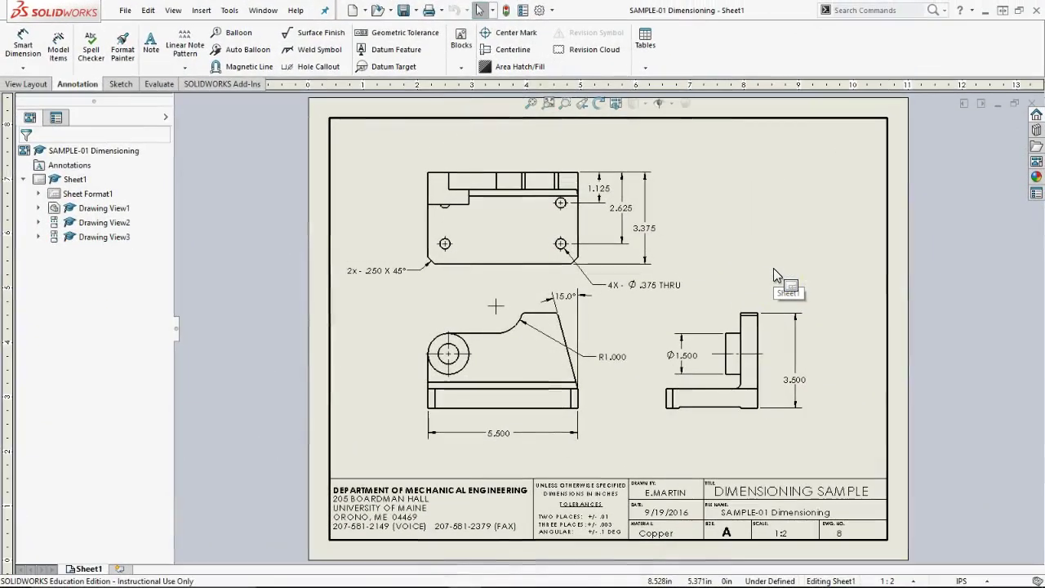
- Hide an unwanted edge in the right side view
{"action": "scroll", "coordinate": [773, 271], "scroll_direction": "down", "scroll_amount": 1}
{"action": "scroll", "coordinate": [771, 276], "scroll_direction": "down", "scroll_amount": 1}
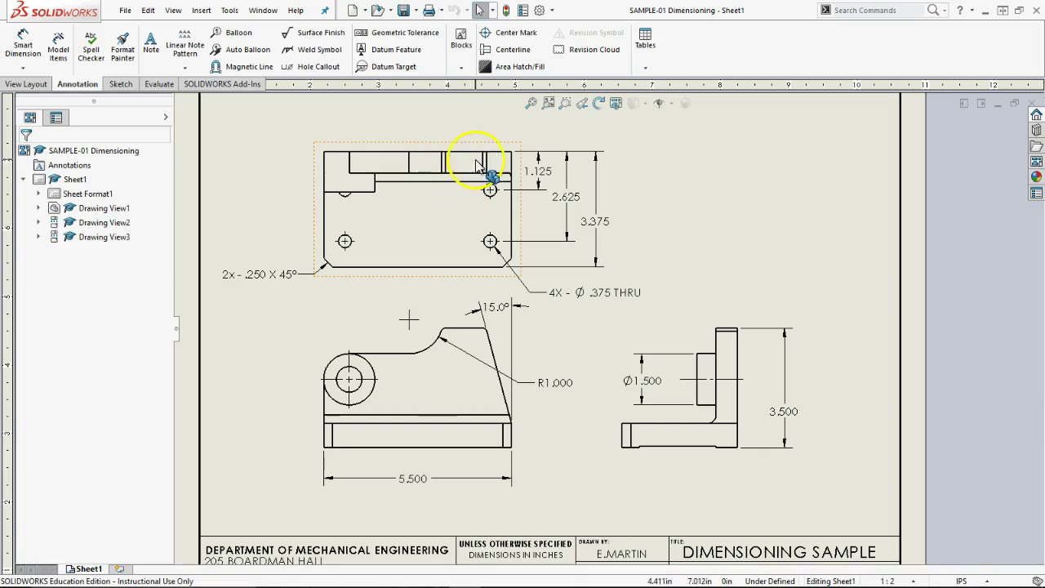
{"action": "scroll", "coordinate": [735, 359], "scroll_direction": "down", "scroll_amount": 3}
{"action": "scroll", "coordinate": [707, 369], "scroll_direction": "down", "scroll_amount": 1}
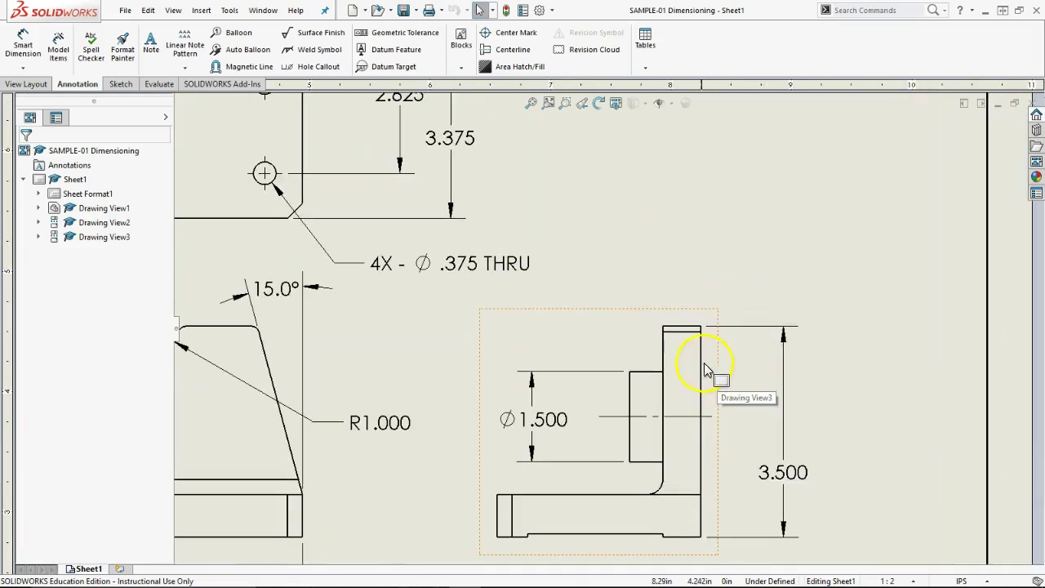
{"action": "left_click", "coordinate": [683, 339]}
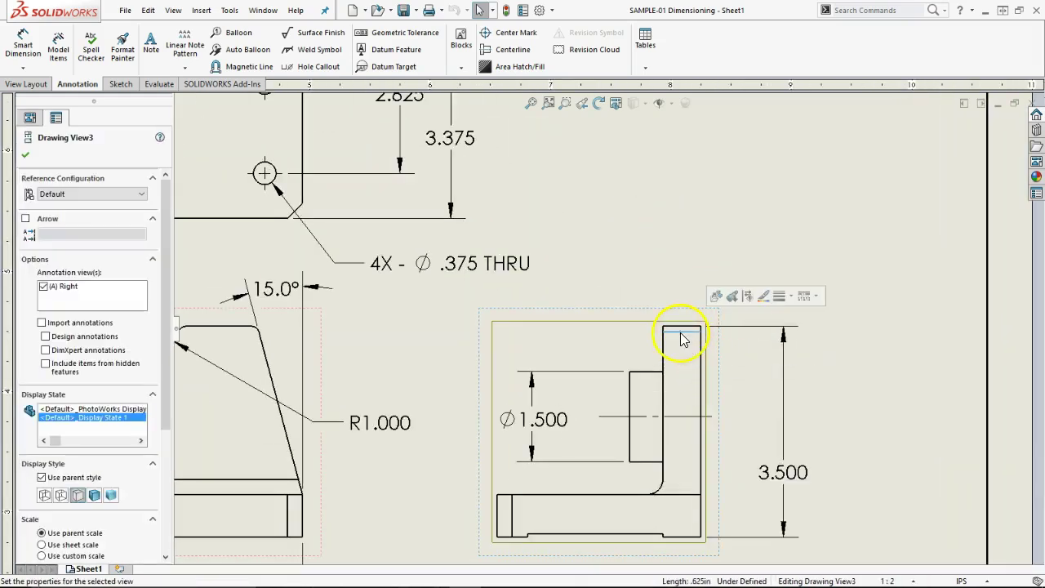
{"action": "left_click", "coordinate": [749, 298]}
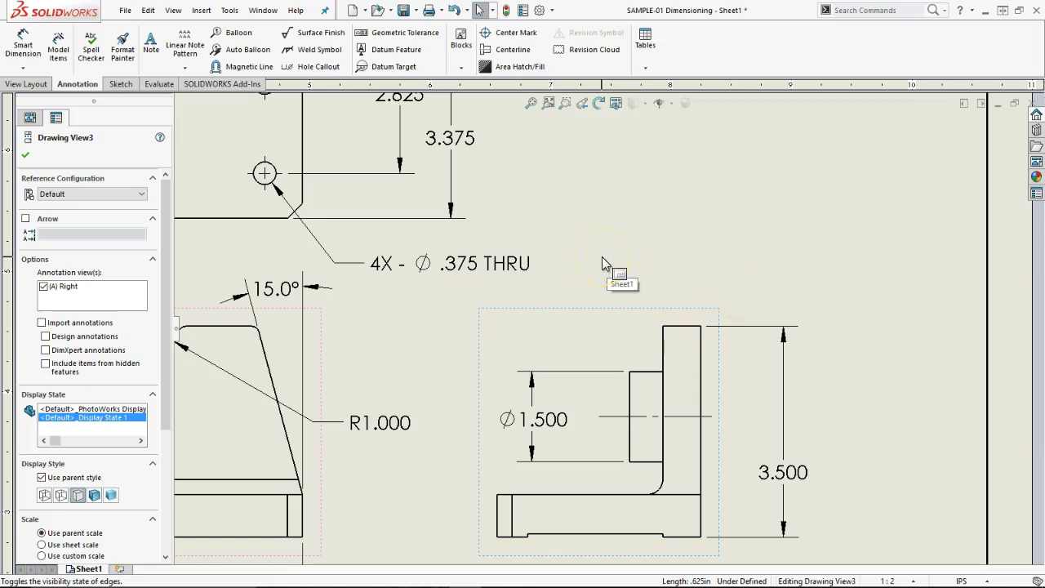
{"action": "left_click", "coordinate": [509, 275]}
- Hide the extra vertical edges across the top view's upper strip
{"action": "scroll", "coordinate": [384, 221], "scroll_direction": "down", "scroll_amount": 2}
{"action": "scroll", "coordinate": [692, 163], "scroll_direction": "up", "scroll_amount": 2}
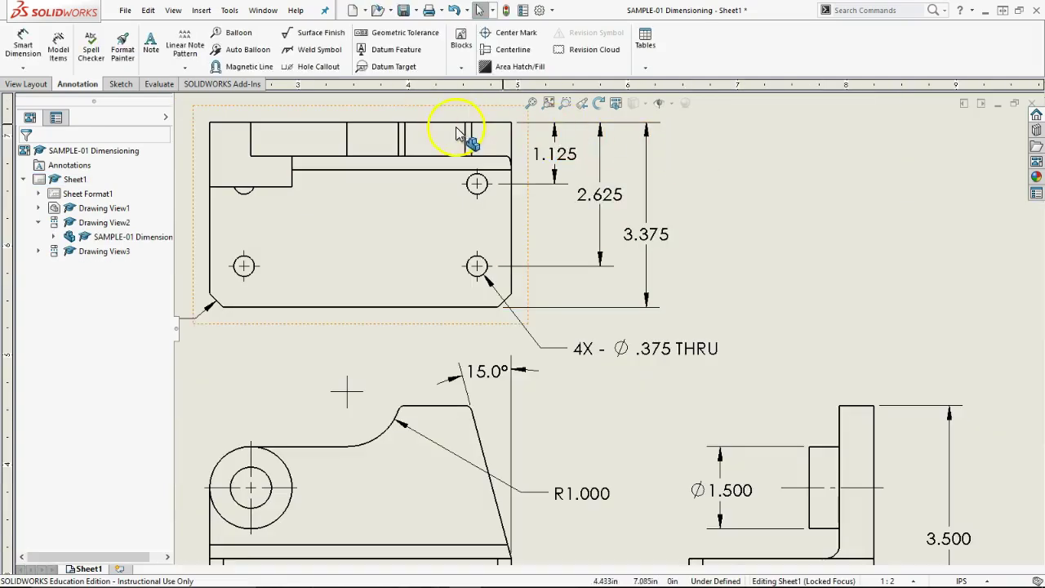
{"action": "left_click", "coordinate": [406, 145]}
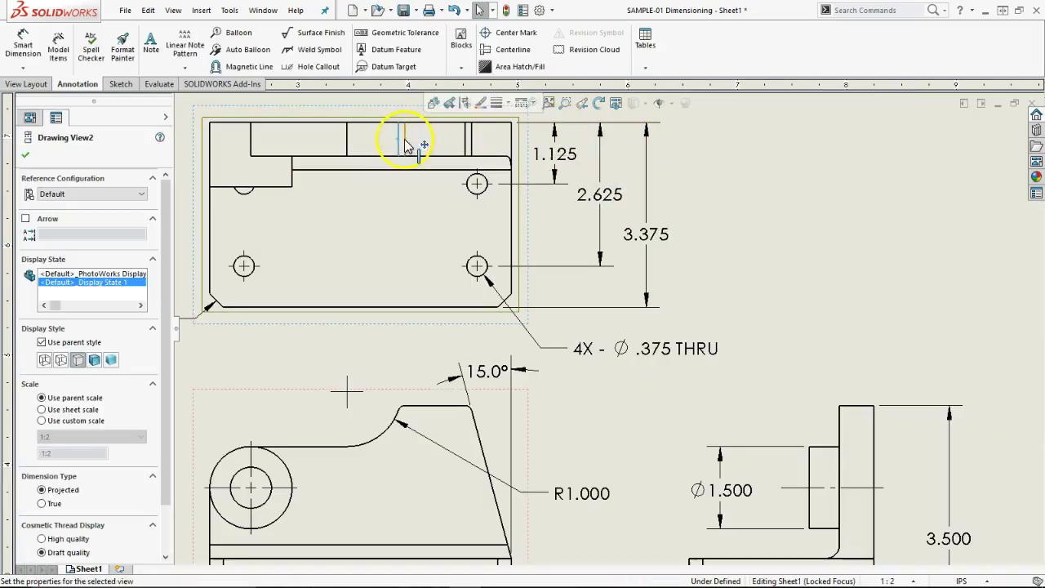
{"action": "left_click", "coordinate": [462, 104]}
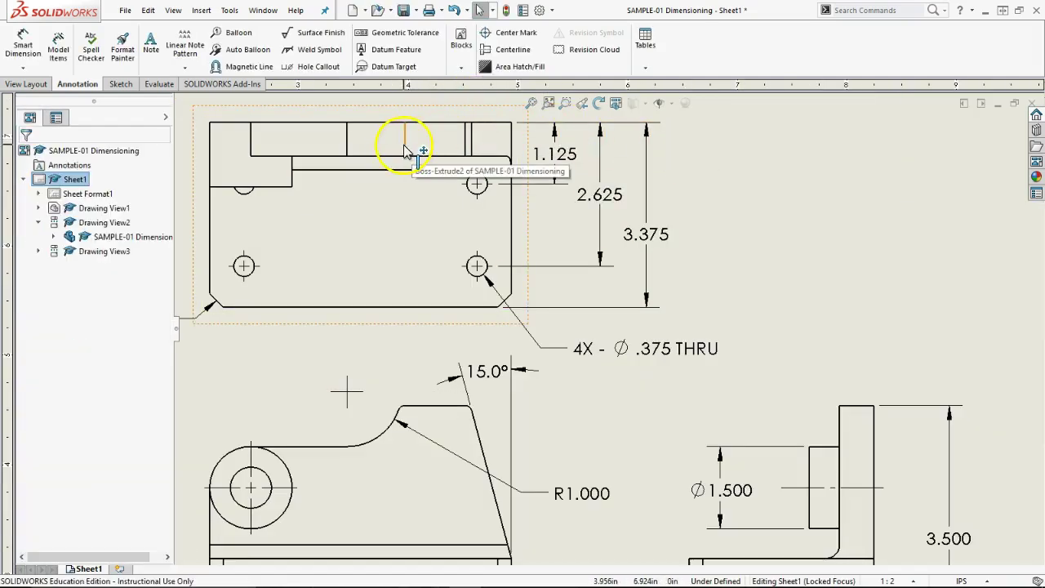
{"action": "left_click", "coordinate": [406, 151]}
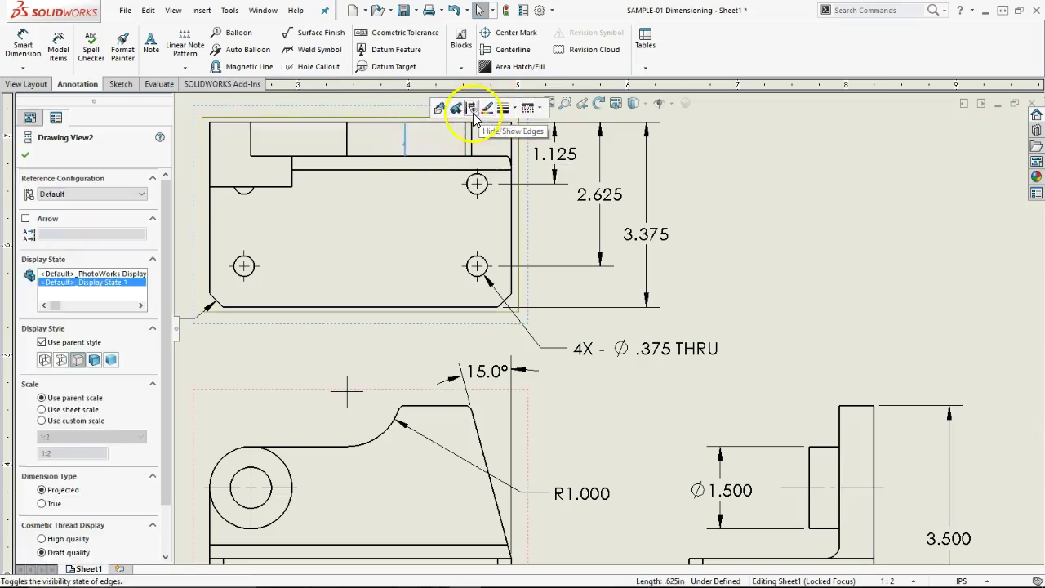
{"action": "left_click", "coordinate": [472, 109]}
{"action": "left_click", "coordinate": [250, 140]}
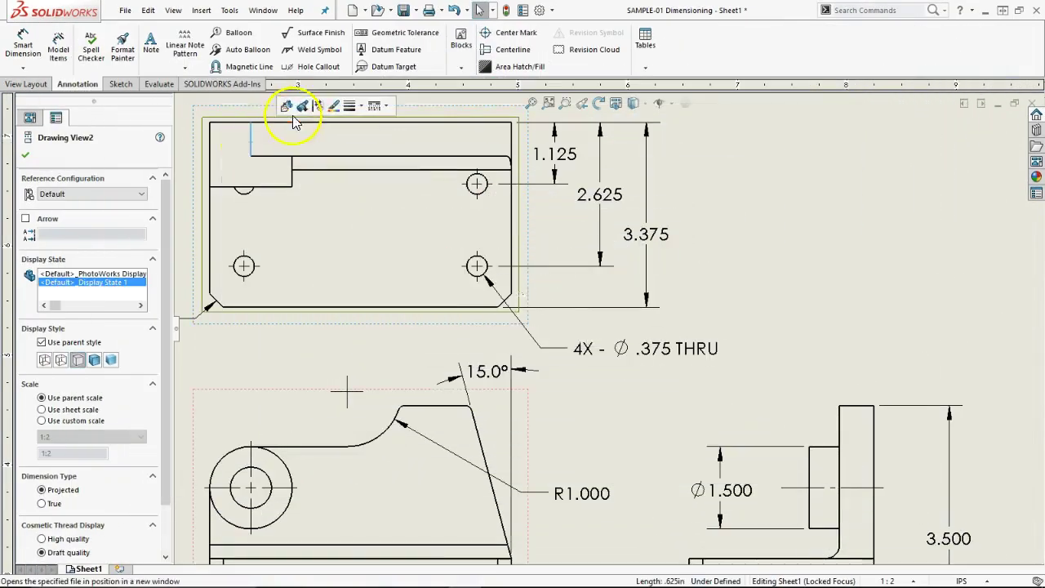
{"action": "left_click", "coordinate": [316, 111]}
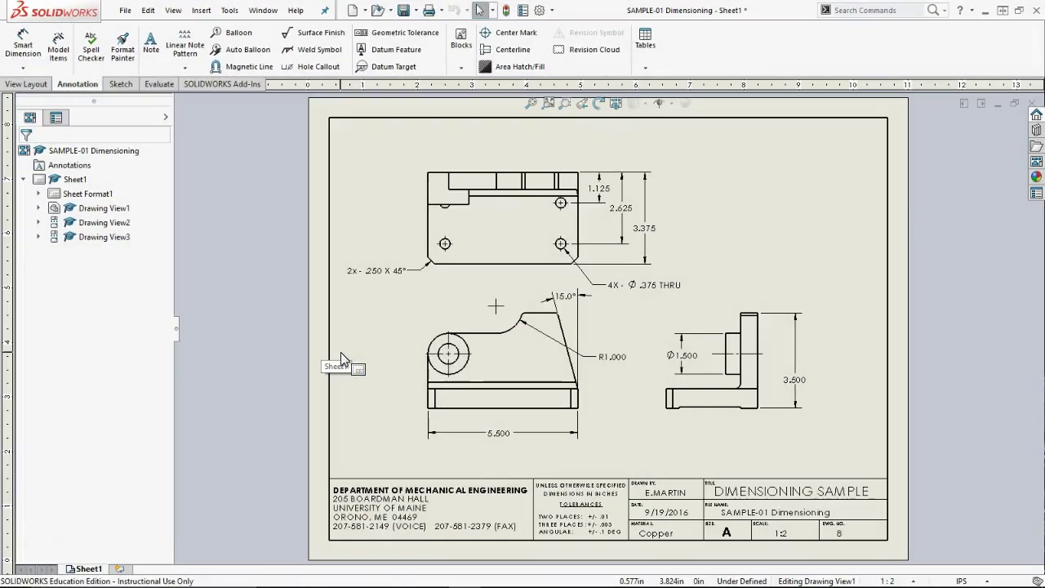
- Draw a vertical A–A section cutting line through the front view's hole centre
{"action": "left_click", "coordinate": [322, 347]}
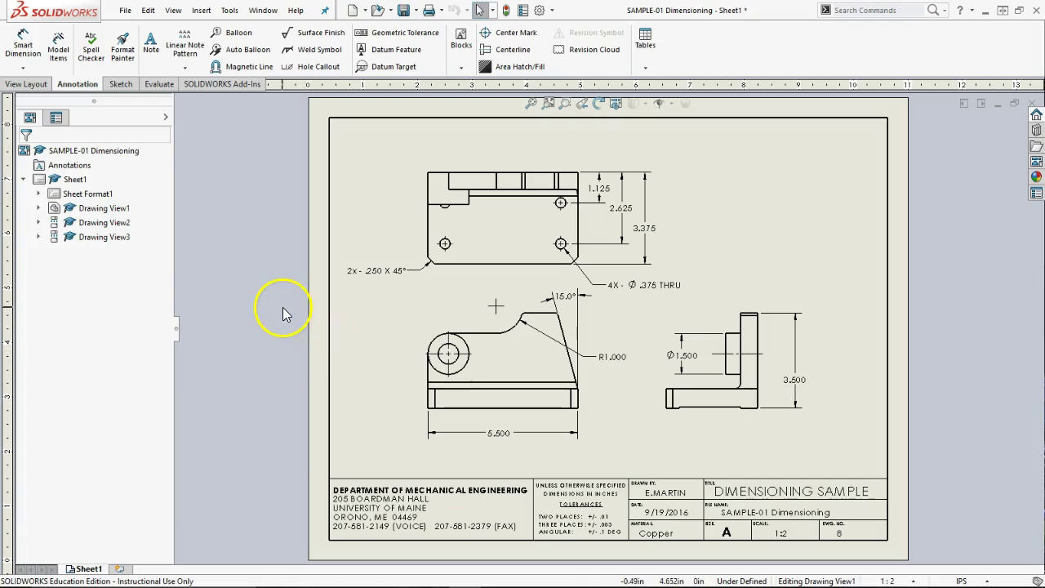
{"action": "left_click", "coordinate": [27, 84]}
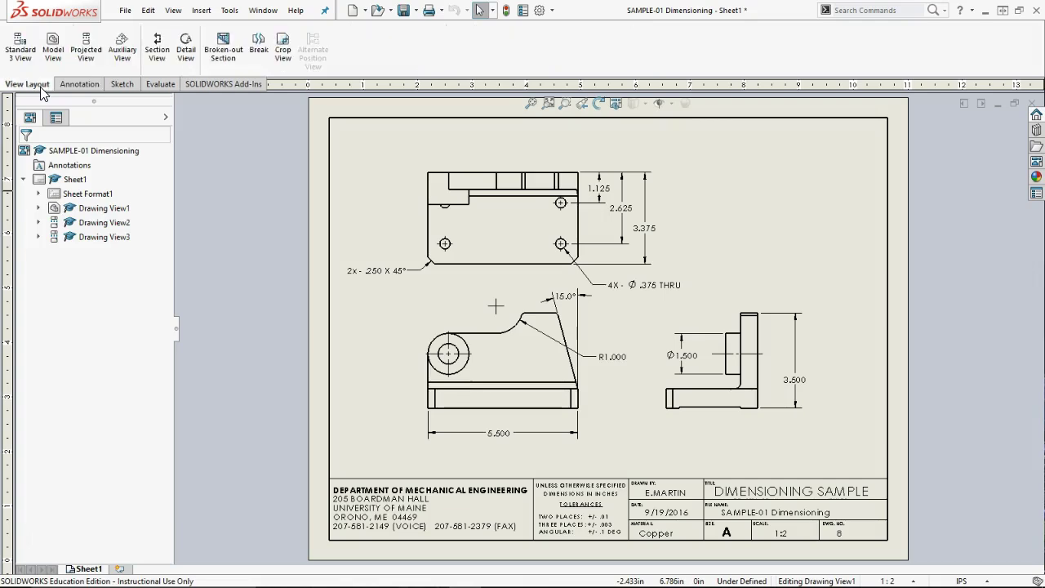
{"action": "left_click", "coordinate": [158, 51]}
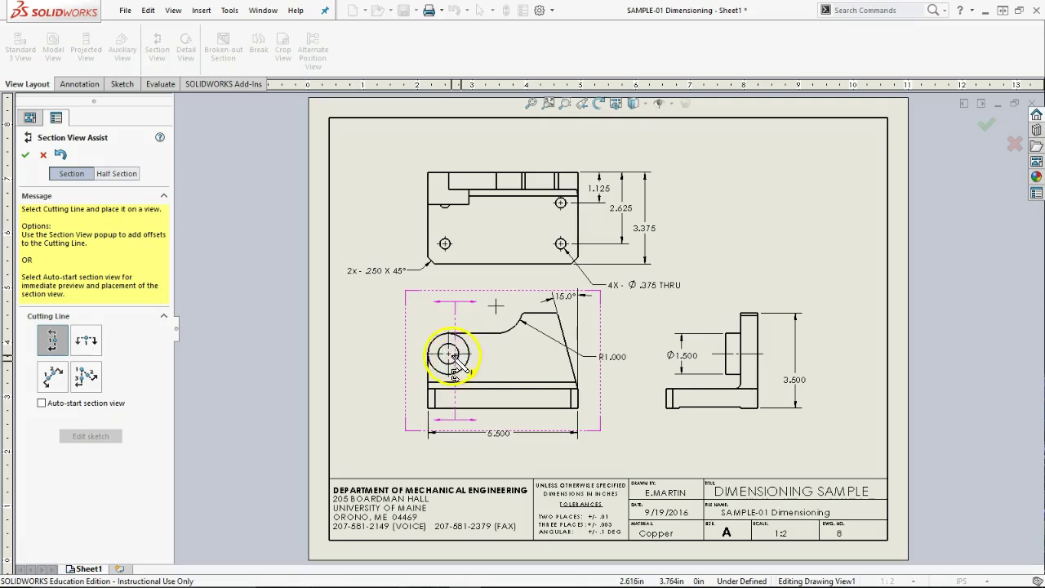
{"action": "scroll", "coordinate": [449, 356], "scroll_direction": "down", "scroll_amount": 2}
{"action": "scroll", "coordinate": [454, 353], "scroll_direction": "down", "scroll_amount": 2}
{"action": "scroll", "coordinate": [460, 354], "scroll_direction": "down", "scroll_amount": 1}
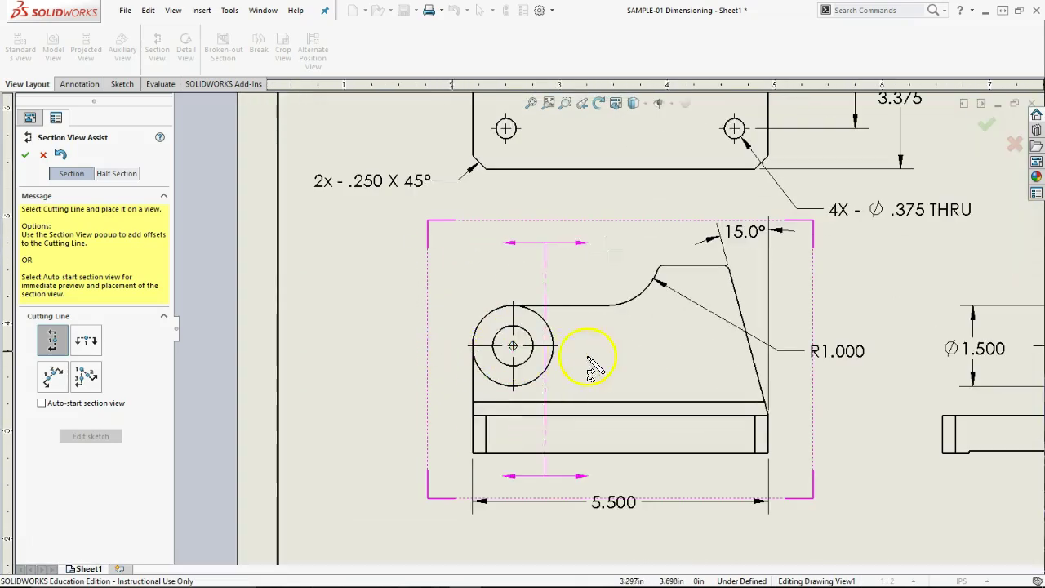
{"action": "left_click", "coordinate": [512, 346]}
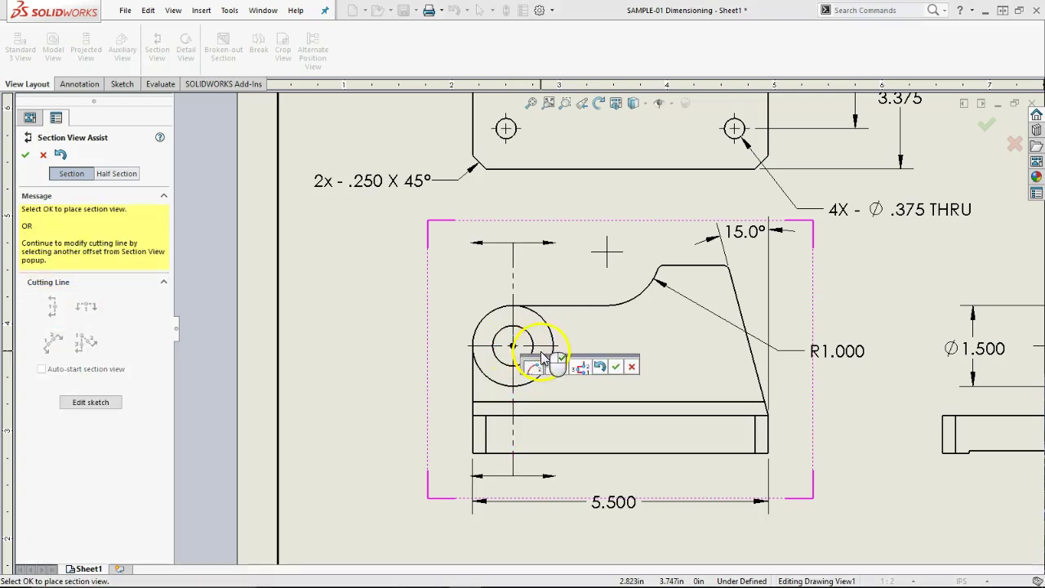
{"action": "left_click", "coordinate": [618, 368]}
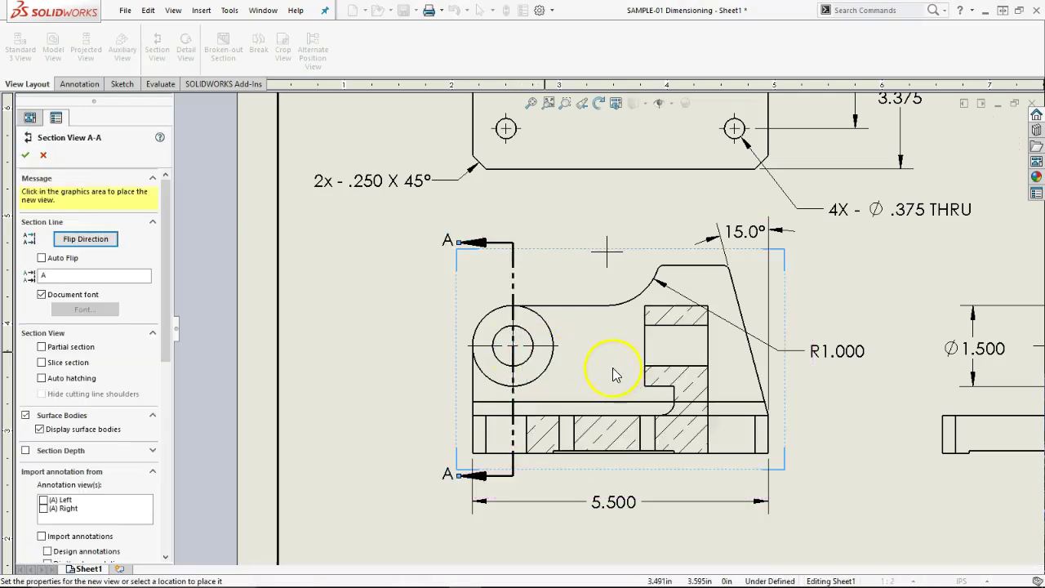
- Flip the section direction and place Section A-A left of the front view
{"action": "key", "text": "z"}
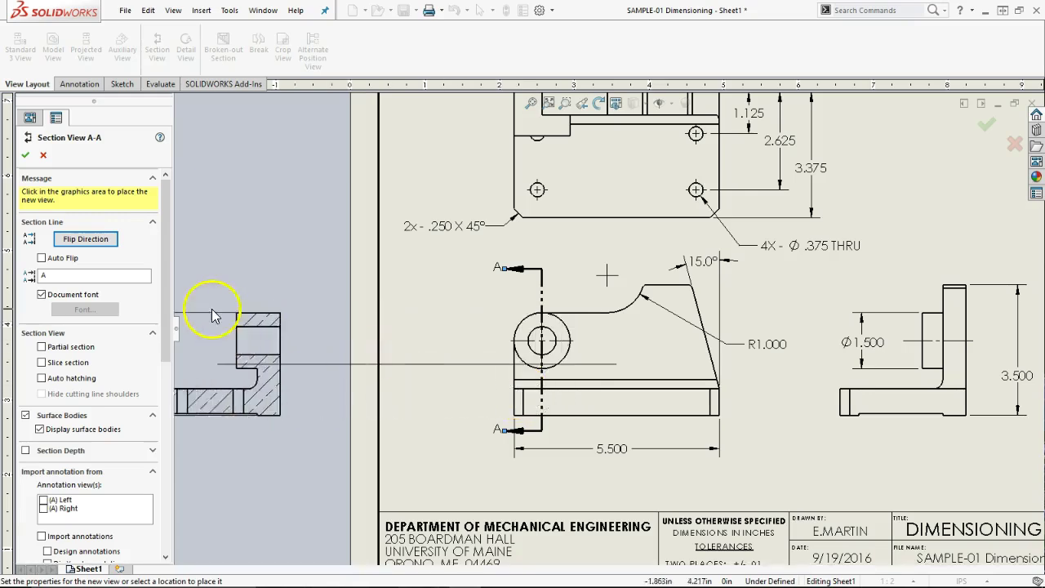
{"action": "left_click", "coordinate": [107, 242]}
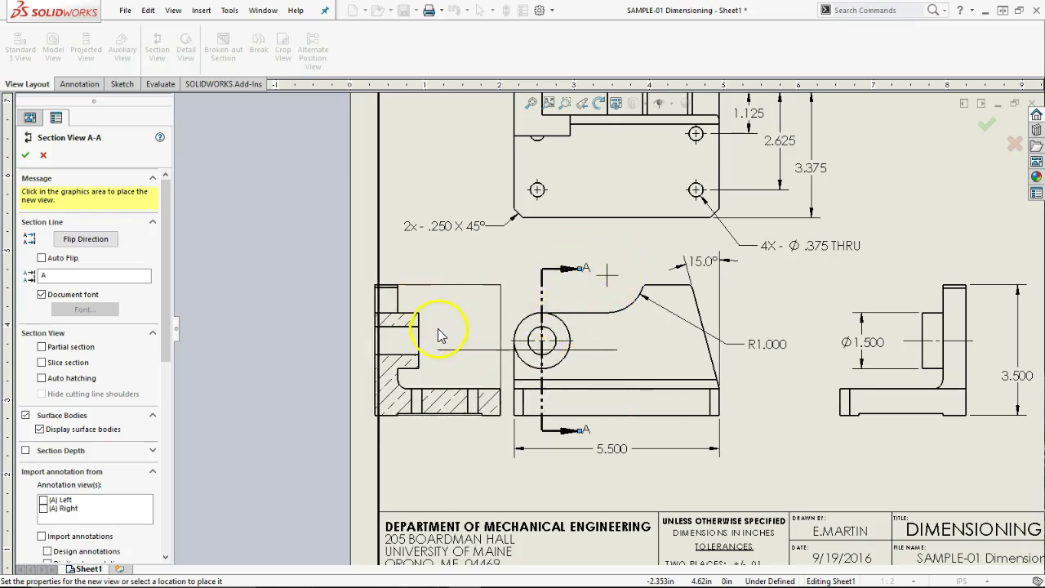
{"action": "left_click", "coordinate": [431, 333]}
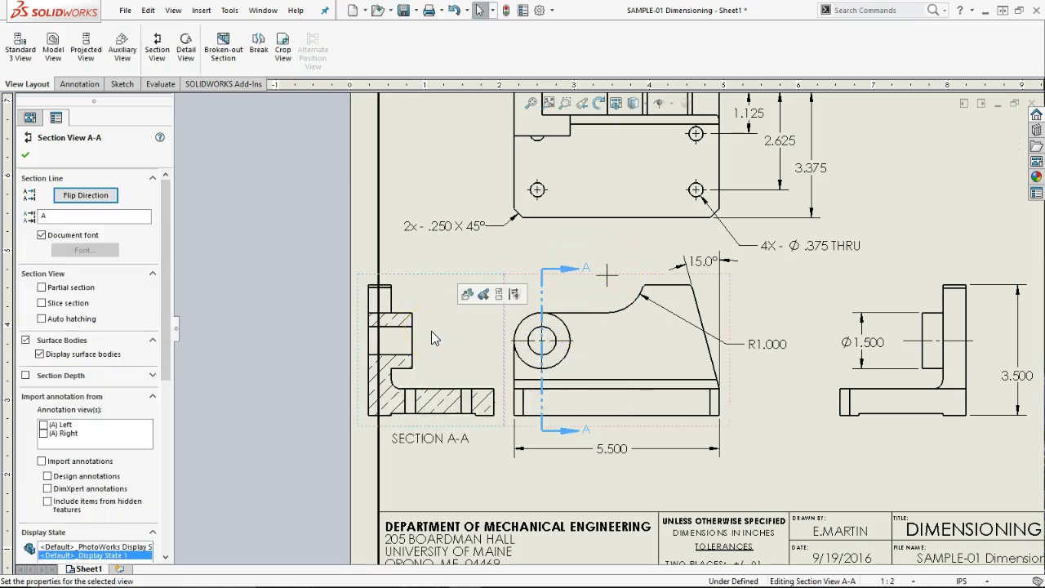
- Shift the front view, its aligned views and Section A-A rightward to fit
{"action": "left_click_drag", "start_coordinate": [621, 432], "coordinate": [669, 427]}
{"action": "left_click_drag", "start_coordinate": [857, 435], "coordinate": [888, 418]}
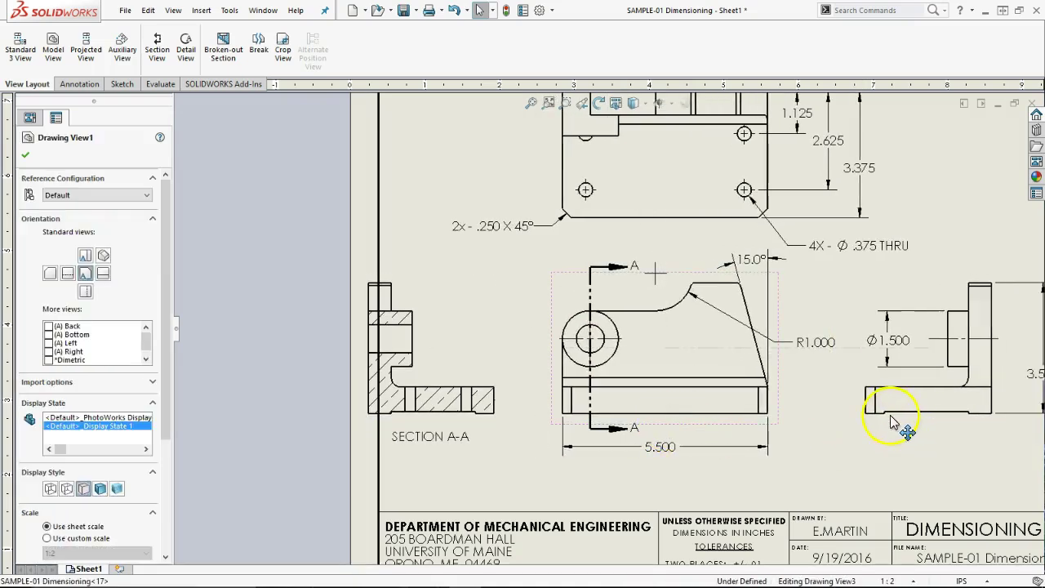
{"action": "mouse_move", "coordinate": [742, 427]}
{"action": "left_mouse_down"}
{"action": "mouse_move", "coordinate": [793, 435]}
{"action": "mouse_move", "coordinate": [761, 432]}
{"action": "left_mouse_up"}
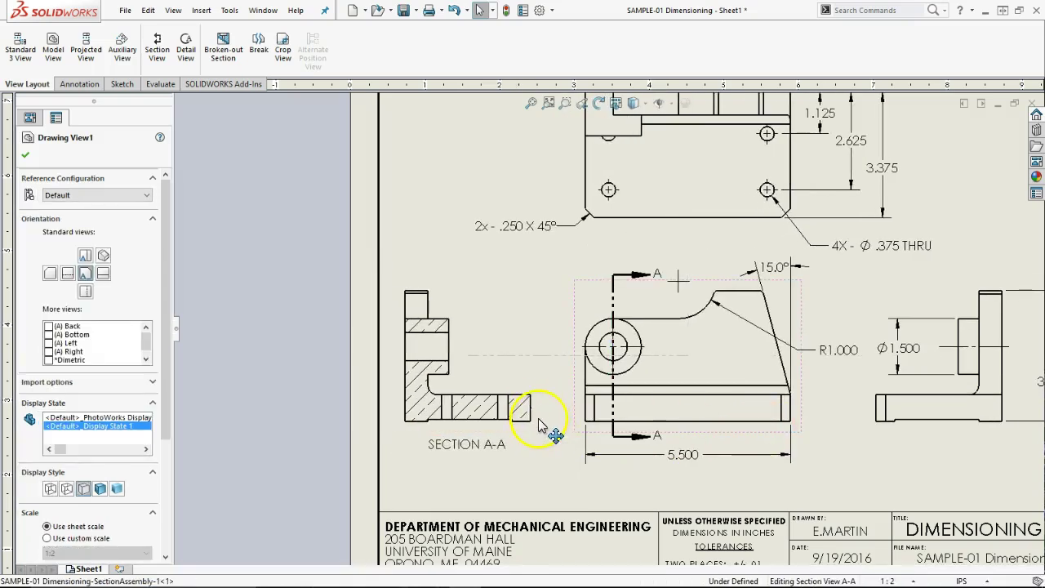
{"action": "left_click_drag", "start_coordinate": [504, 431], "coordinate": [540, 430]}
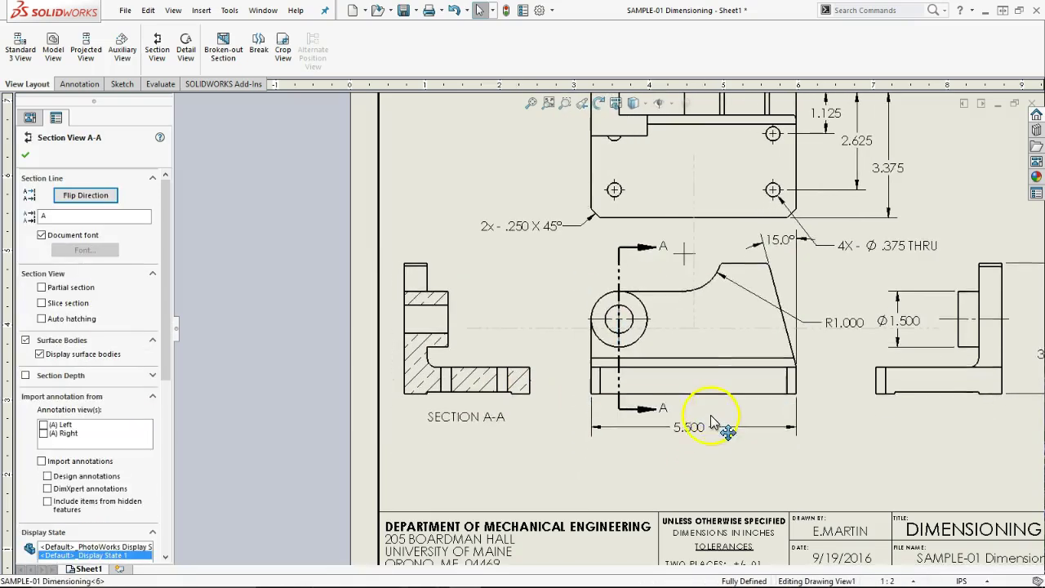
{"action": "left_click_drag", "start_coordinate": [709, 441], "coordinate": [695, 430]}
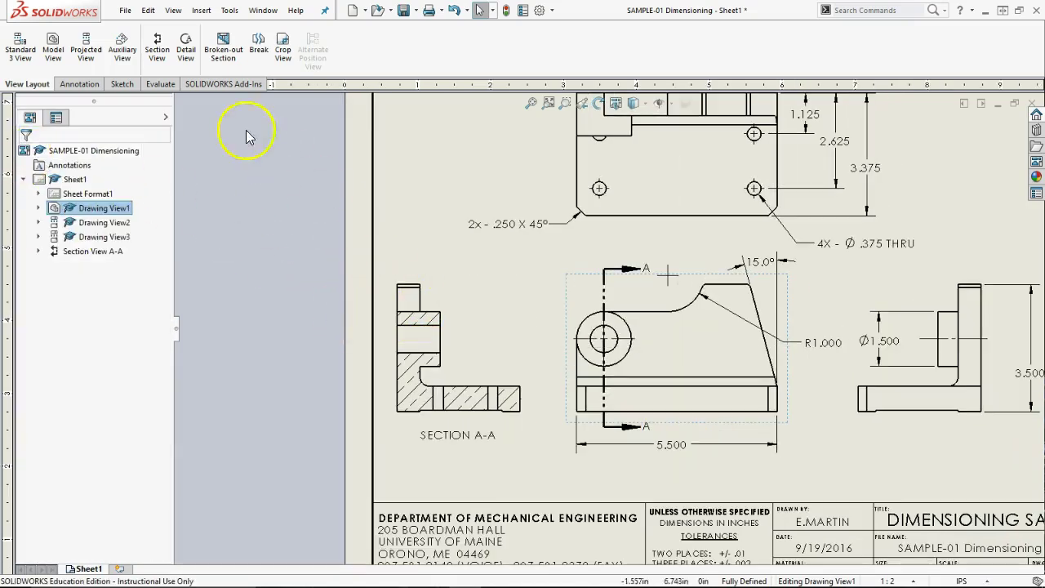
- Add a Ø.750 diameter dimension across the hole edges in Section View A-A
{"action": "left_click", "coordinate": [72, 84]}
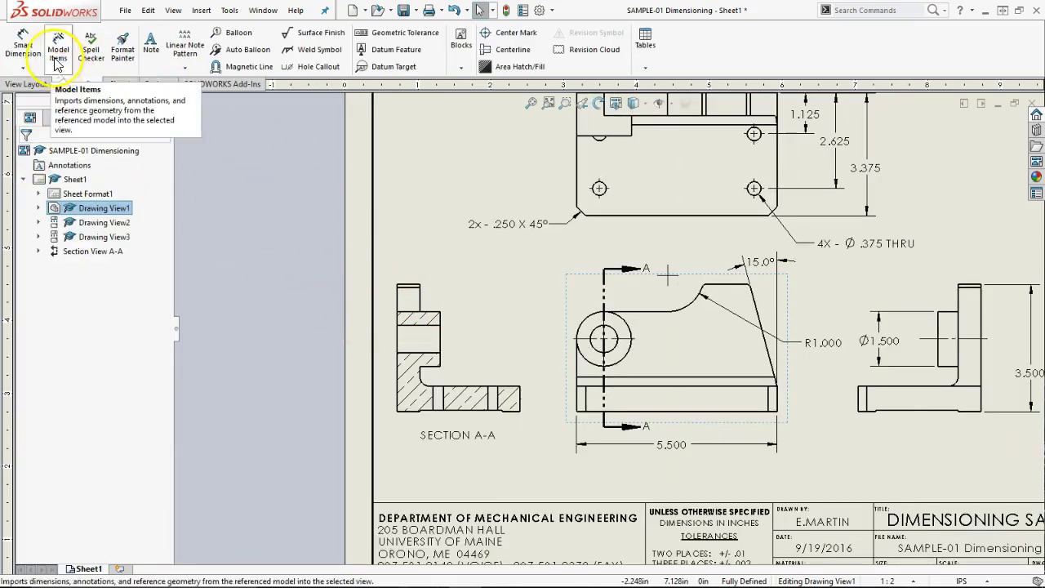
{"action": "left_click", "coordinate": [23, 43]}
{"action": "scroll", "coordinate": [448, 305], "scroll_direction": "down", "scroll_amount": 2}
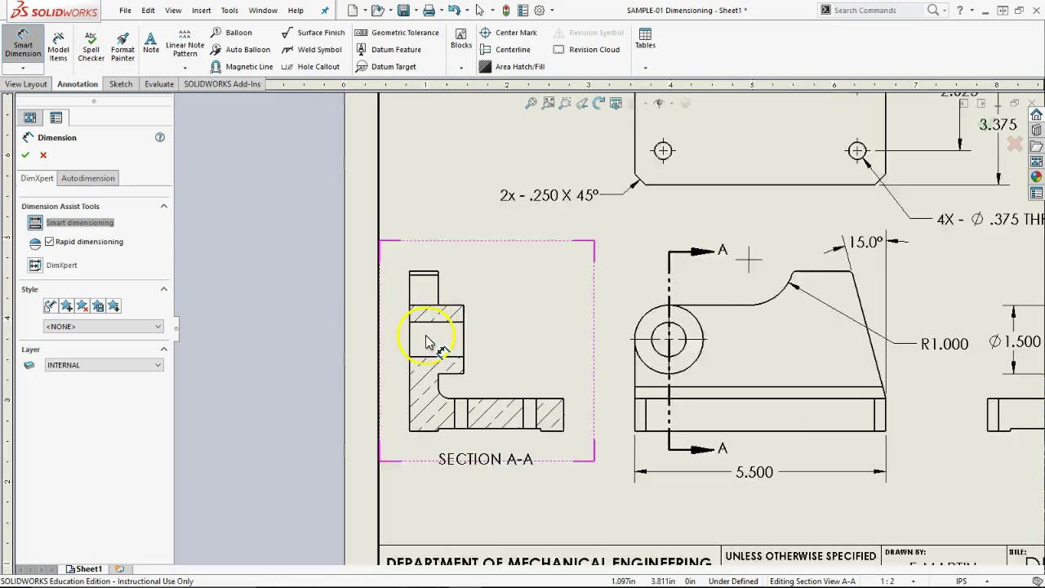
{"action": "scroll", "coordinate": [449, 308], "scroll_direction": "down", "scroll_amount": 1}
{"action": "left_click", "coordinate": [455, 333]}
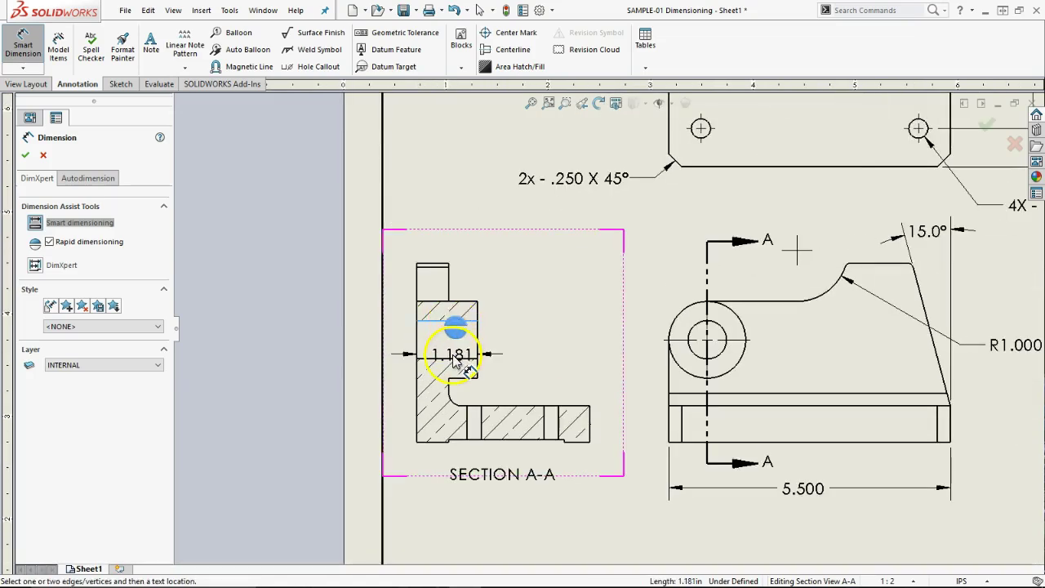
{"action": "left_click", "coordinate": [453, 359]}
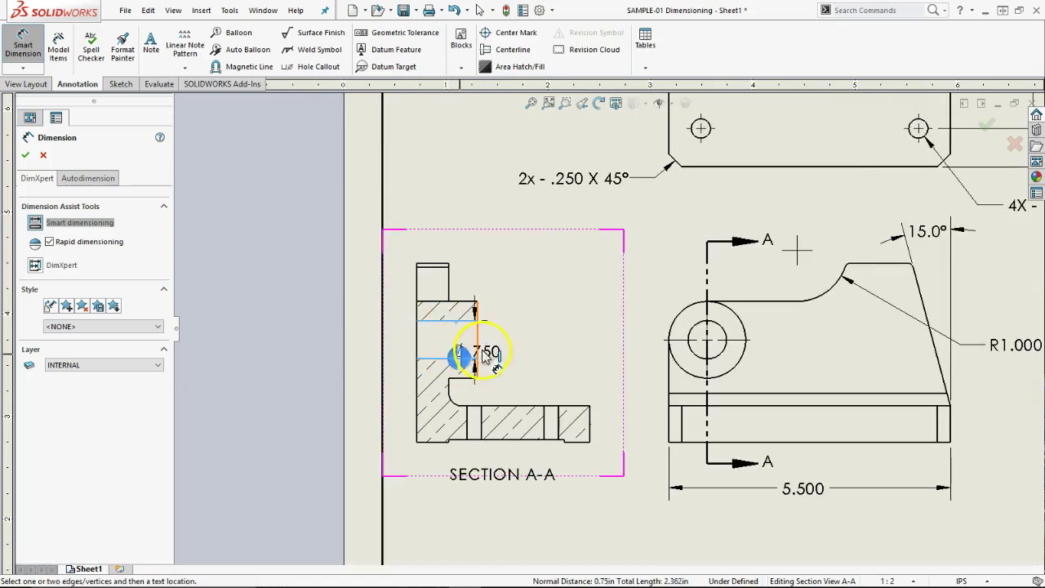
{"action": "left_click", "coordinate": [547, 349]}
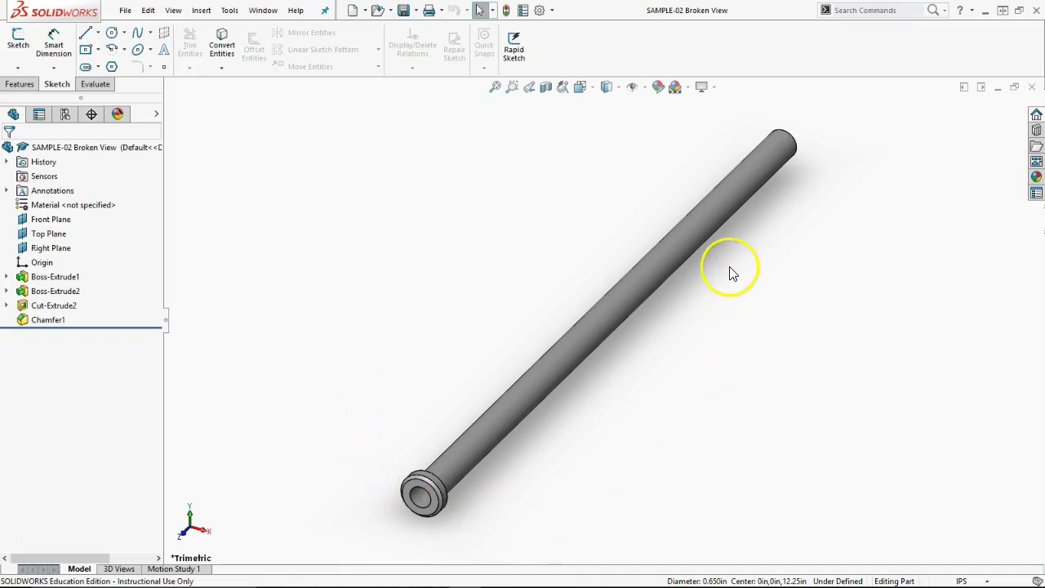
- Create a new drawing from the tube part using the title-block template
{"action": "left_click", "coordinate": [365, 10]}
{"action": "left_click", "coordinate": [369, 40]}
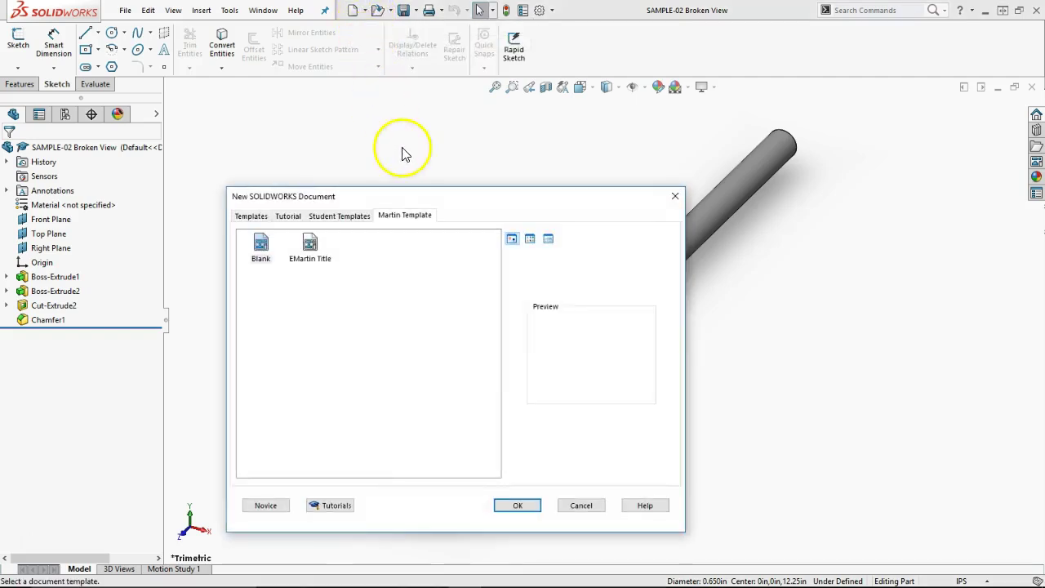
{"action": "left_click", "coordinate": [310, 245]}
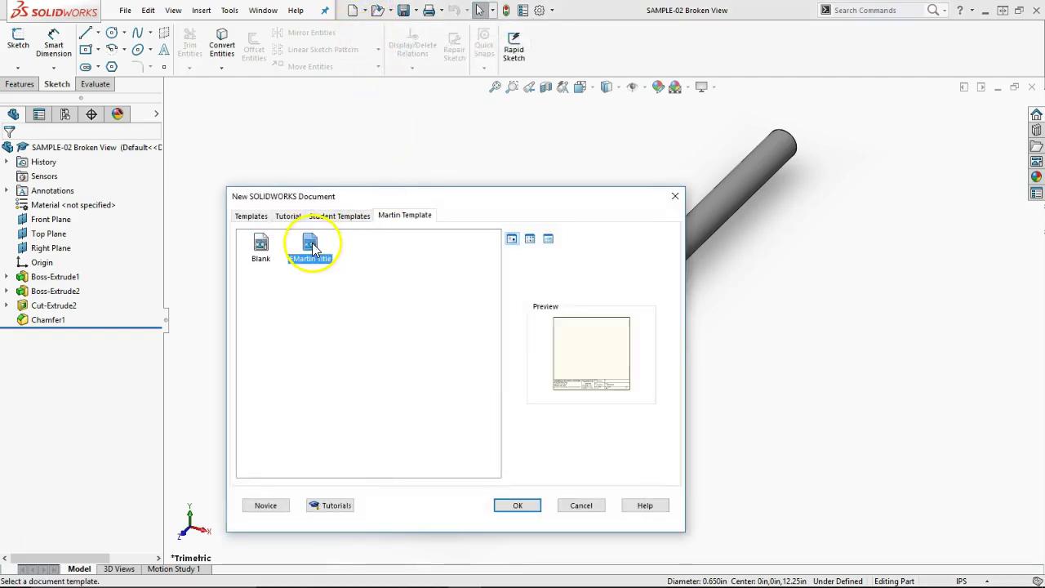
{"action": "left_click", "coordinate": [512, 507]}
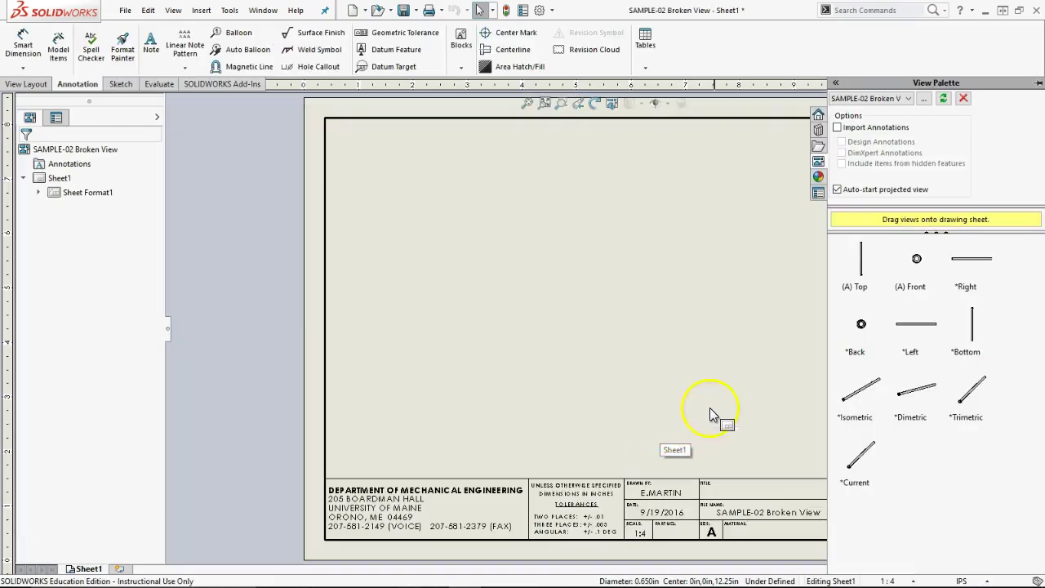
- Place the tube's long side view and its projected circular end view on the sheet
{"action": "mouse_move", "coordinate": [971, 260]}
{"action": "left_mouse_down"}
{"action": "mouse_move", "coordinate": [848, 287]}
{"action": "mouse_move", "coordinate": [712, 300]}
{"action": "left_mouse_up"}
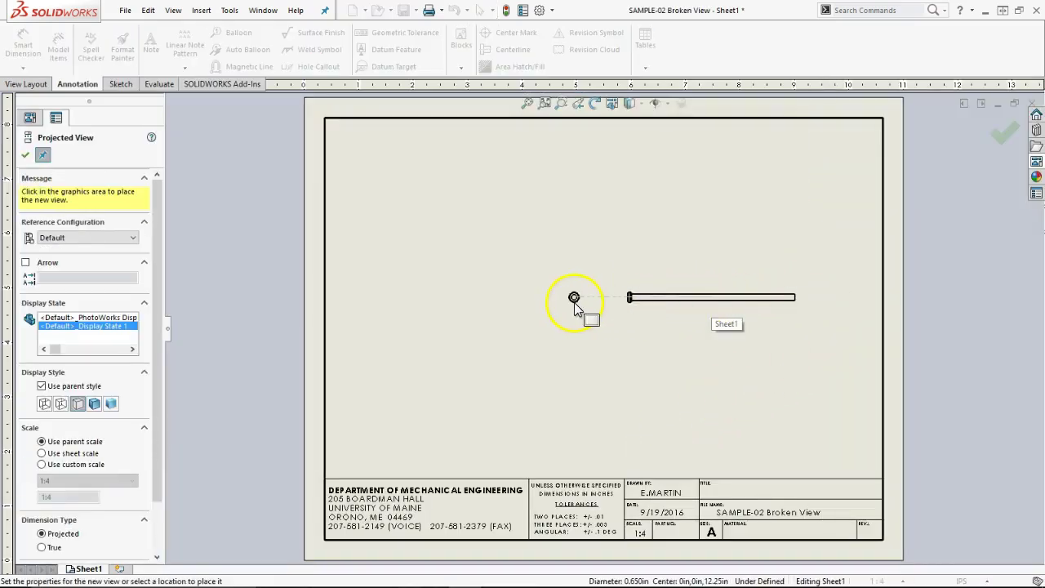
{"action": "left_click", "coordinate": [574, 301]}
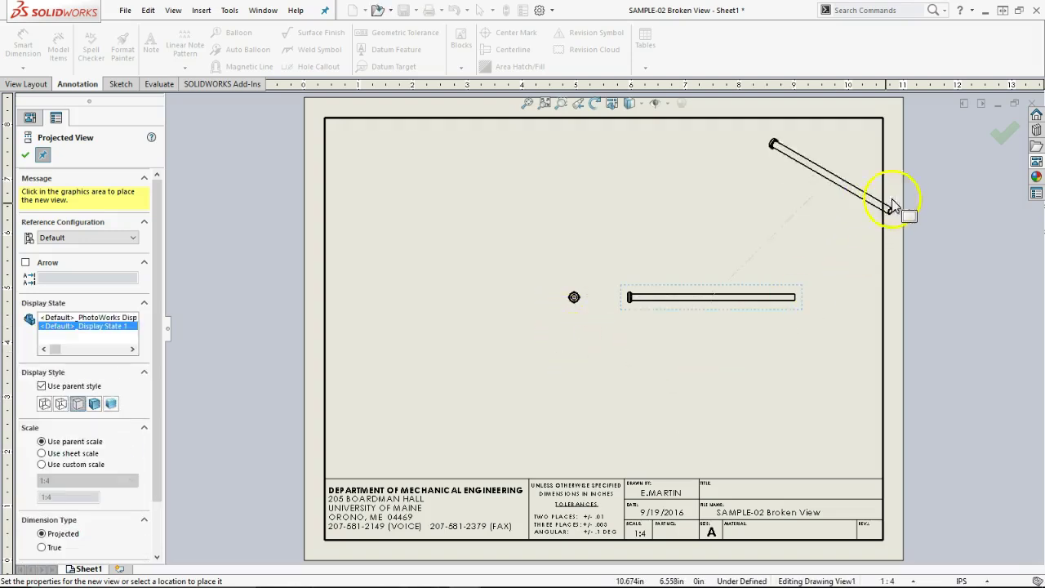
{"action": "left_click", "coordinate": [1004, 132]}
{"action": "left_click", "coordinate": [547, 357]}
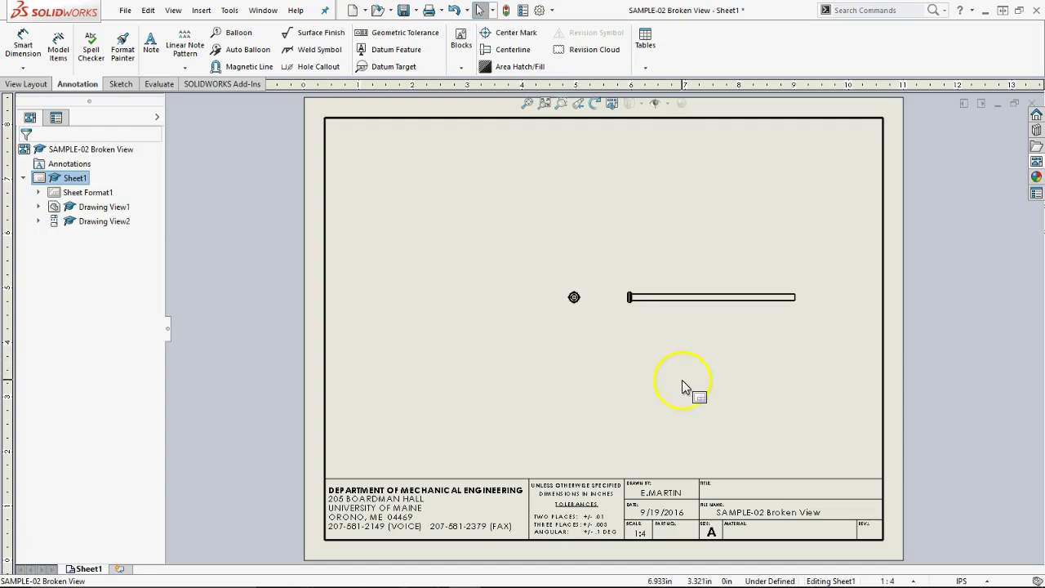
- Set the sheet scale to 1:2 and shift both views to the left
{"action": "left_click", "coordinate": [884, 580]}
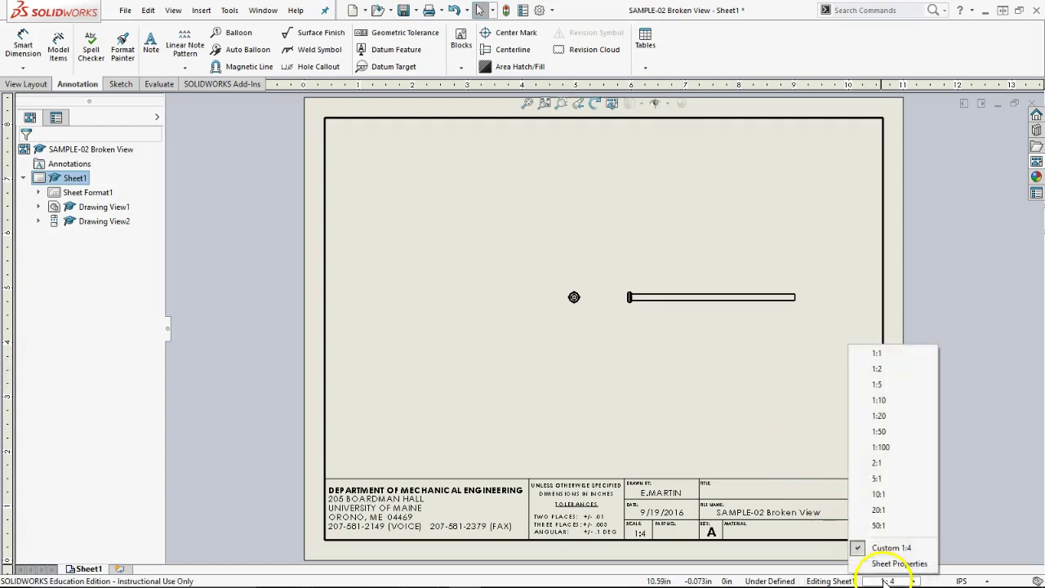
{"action": "left_click", "coordinate": [880, 368]}
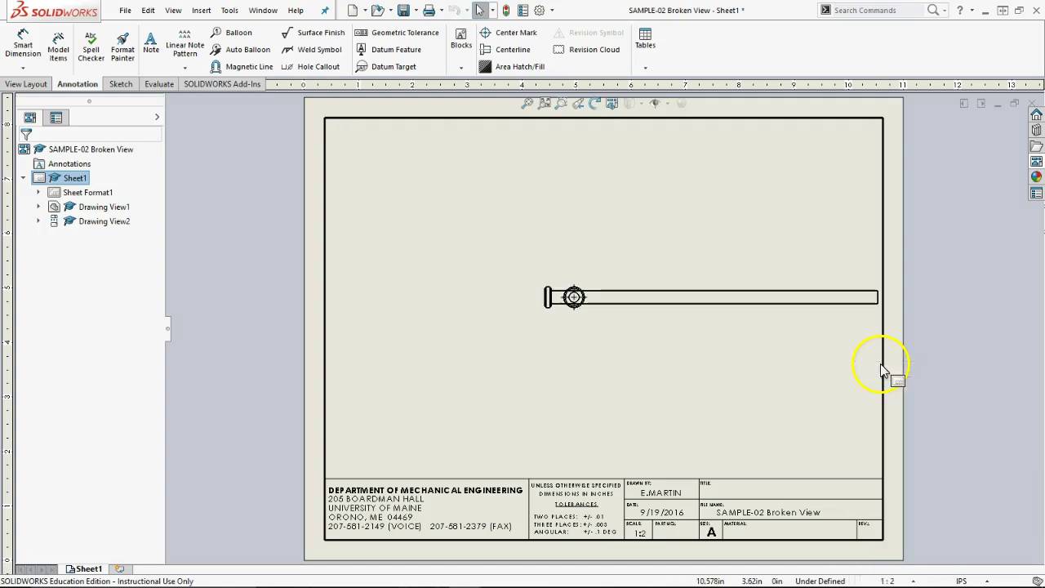
{"action": "left_click_drag", "start_coordinate": [576, 320], "coordinate": [467, 320]}
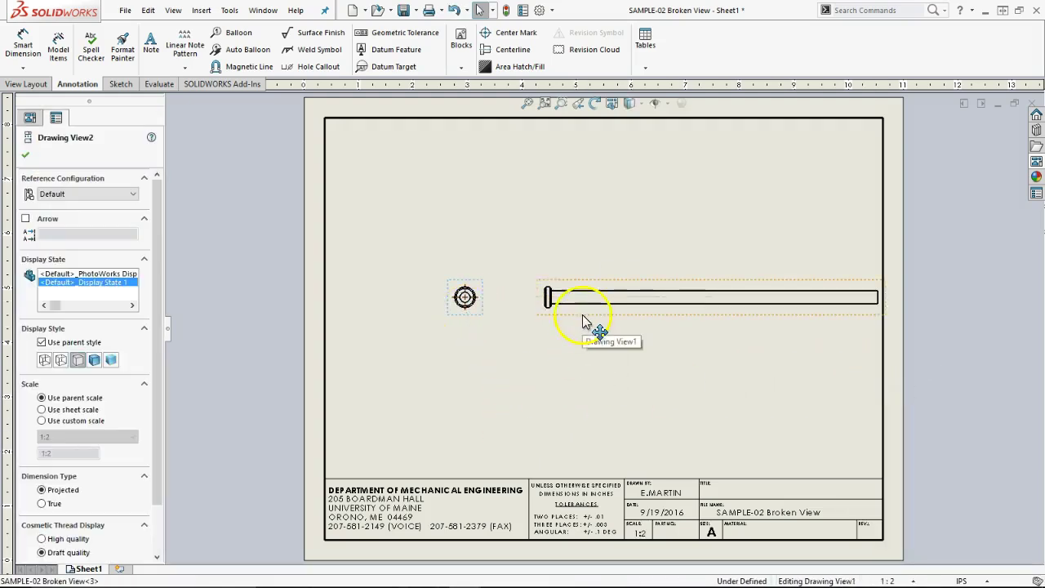
{"action": "left_click_drag", "start_coordinate": [586, 316], "coordinate": [565, 320]}
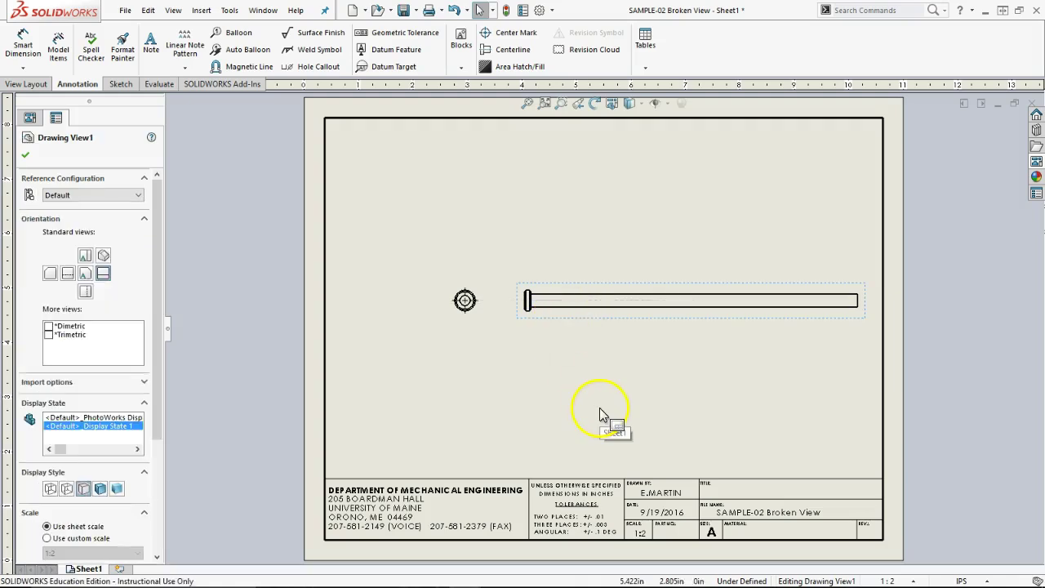
- Change the sheet scale to 1:1 and move the end view clear of the tube view
{"action": "left_click", "coordinate": [890, 581]}
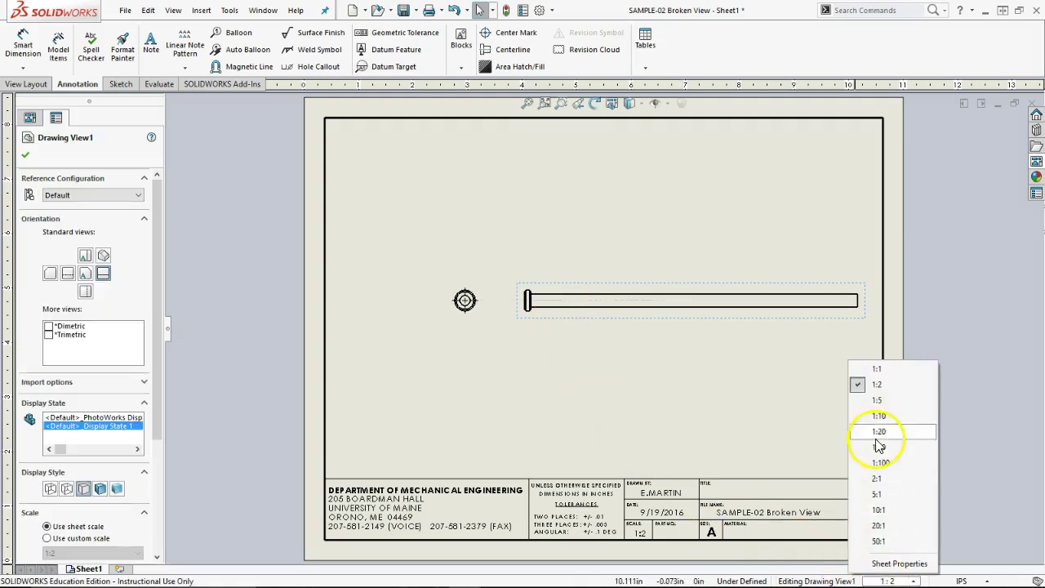
{"action": "left_click", "coordinate": [877, 369]}
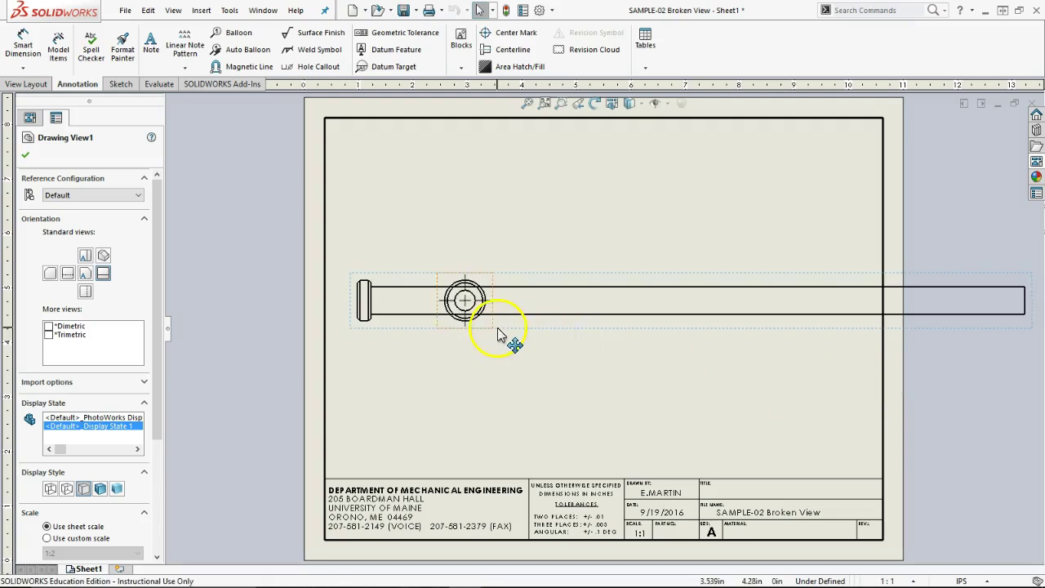
{"action": "mouse_move", "coordinate": [498, 333]}
{"action": "left_mouse_down"}
{"action": "mouse_move", "coordinate": [431, 326]}
{"action": "mouse_move", "coordinate": [466, 319]}
{"action": "mouse_move", "coordinate": [660, 353]}
{"action": "mouse_move", "coordinate": [699, 345]}
{"action": "left_mouse_up"}
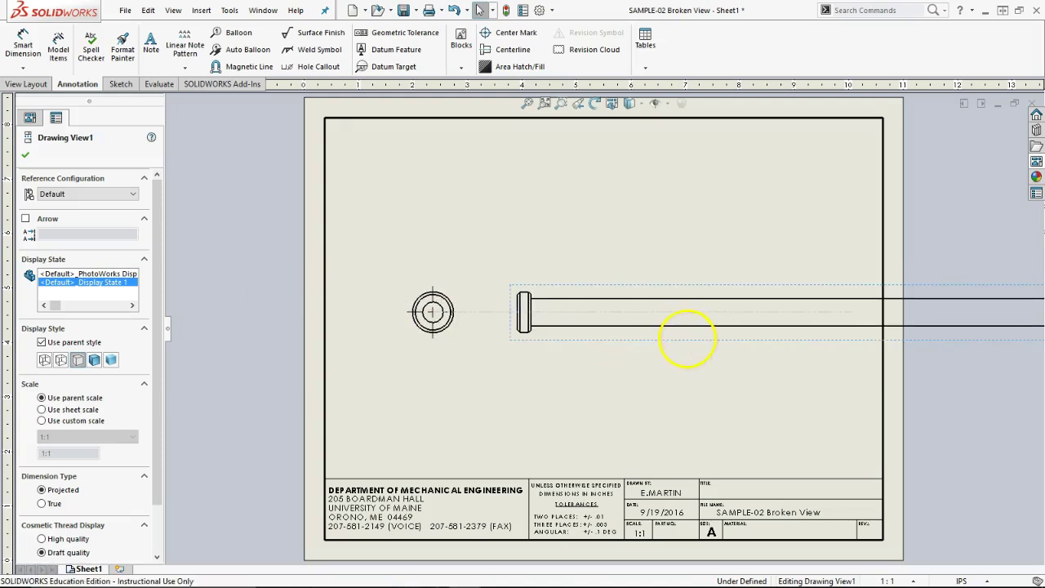
- Break the tube side view with Curve Cut lines near both ends
{"action": "left_click", "coordinate": [33, 84]}
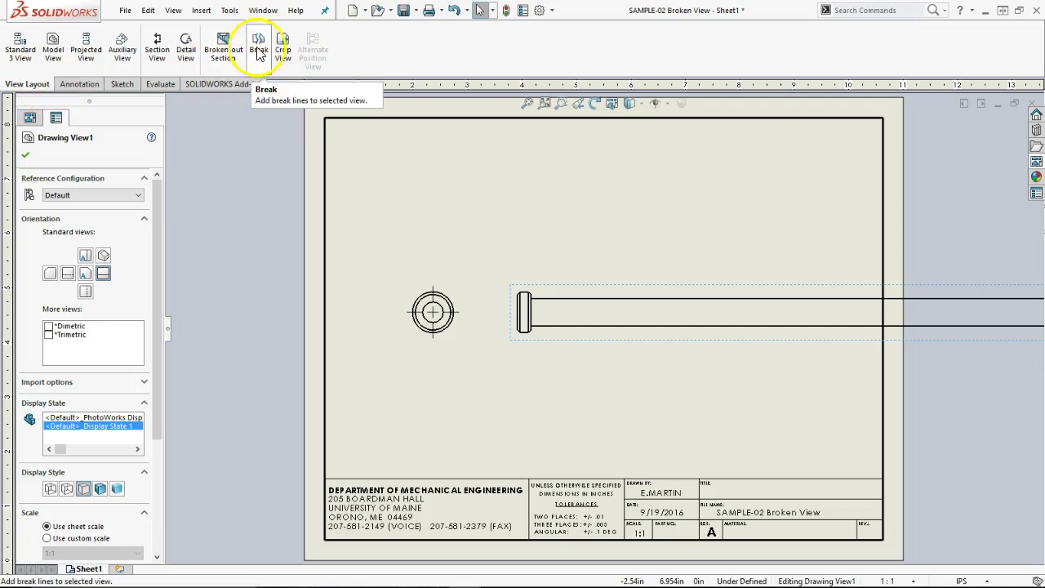
{"action": "left_click", "coordinate": [258, 49]}
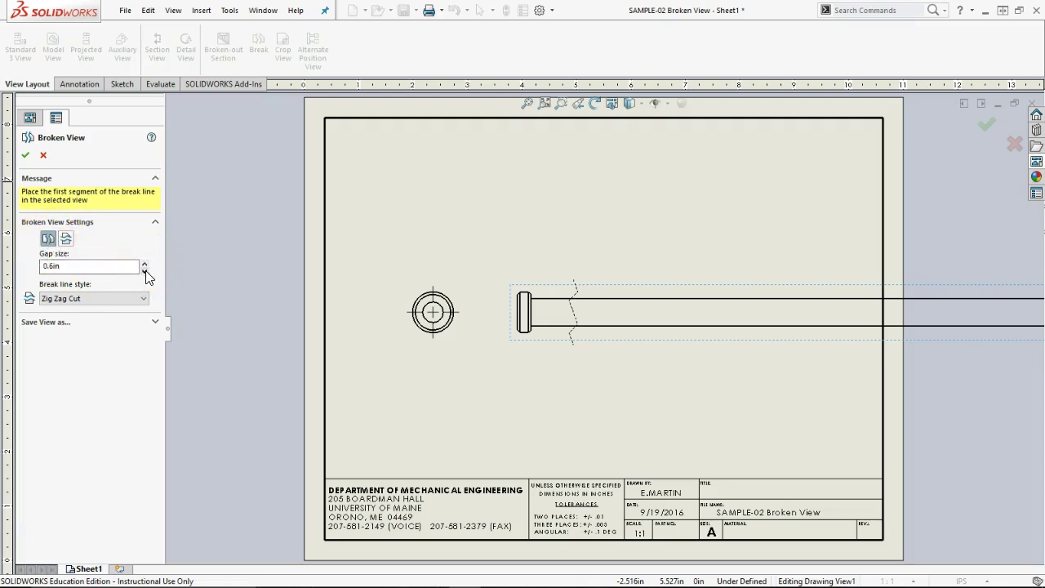
{"action": "left_click", "coordinate": [110, 298]}
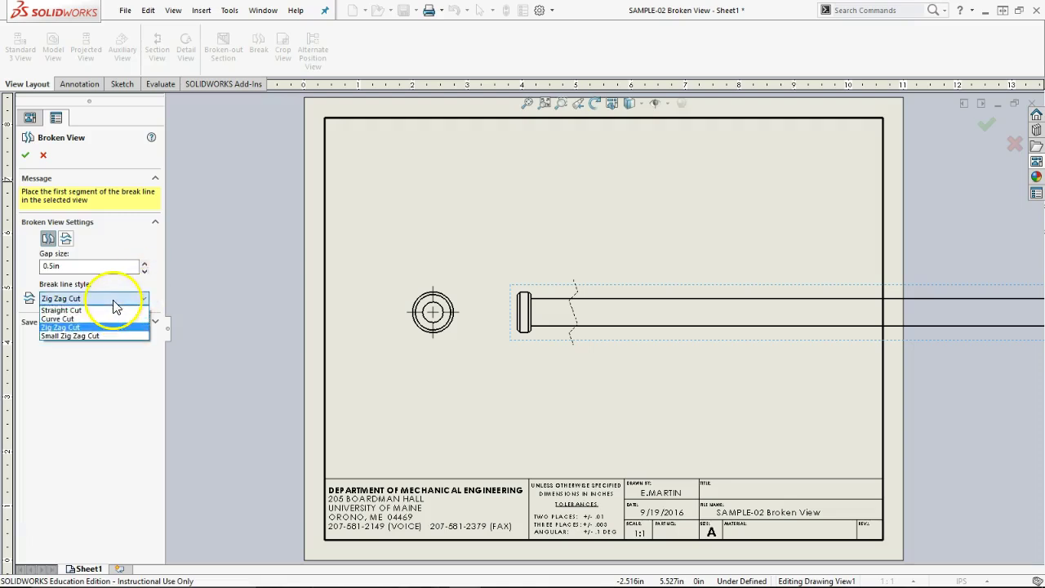
{"action": "left_click", "coordinate": [98, 319]}
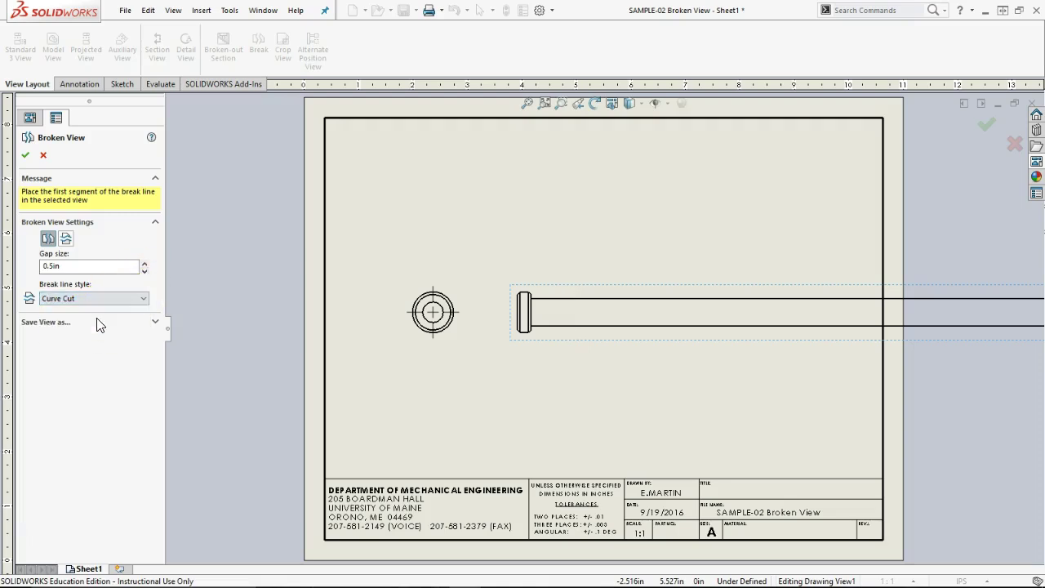
{"action": "left_click", "coordinate": [609, 333]}
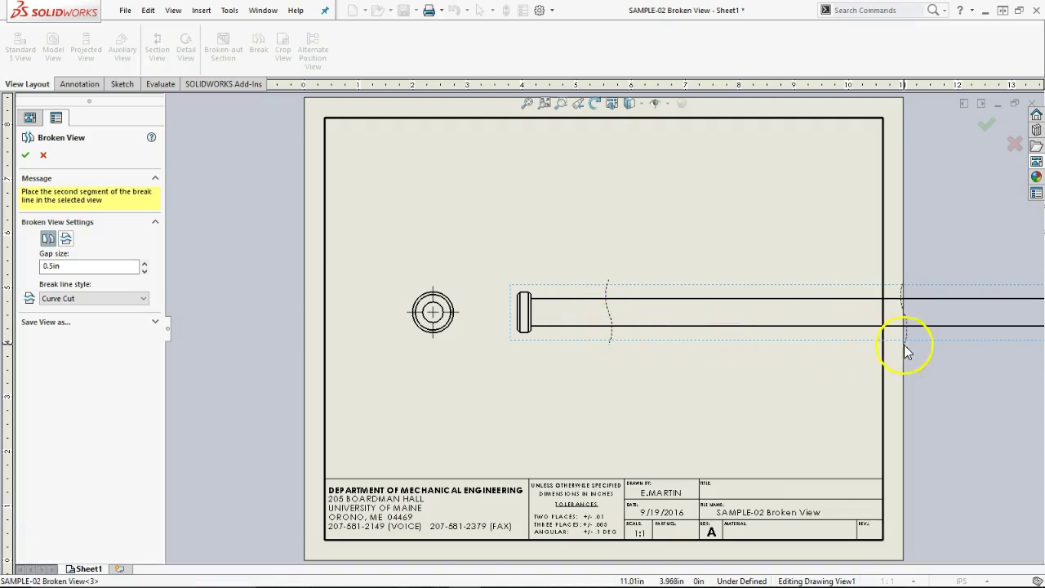
{"action": "key", "text": "z"}
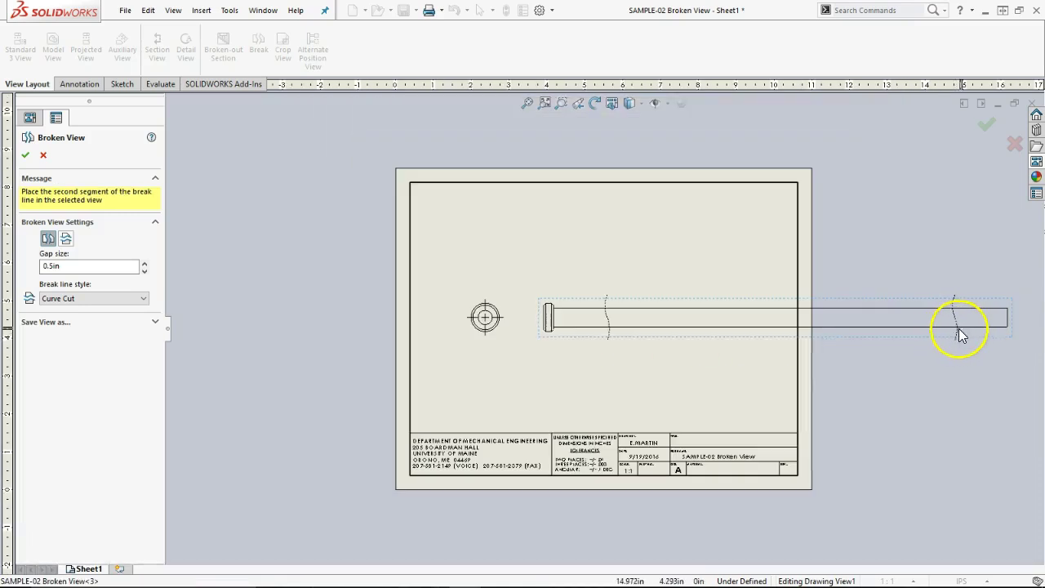
{"action": "left_click", "coordinate": [964, 328]}
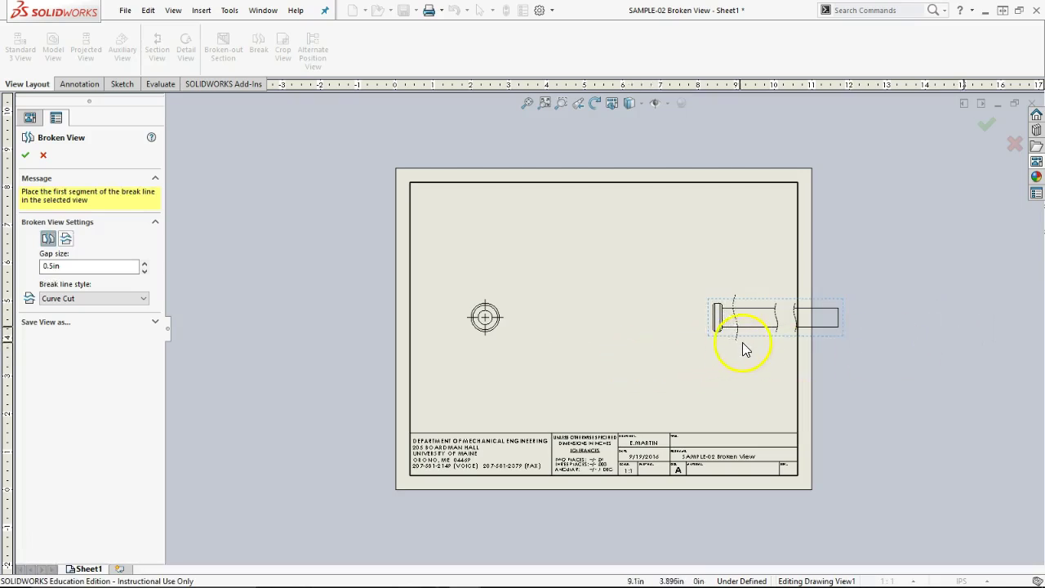
{"action": "key", "text": "Escape"}
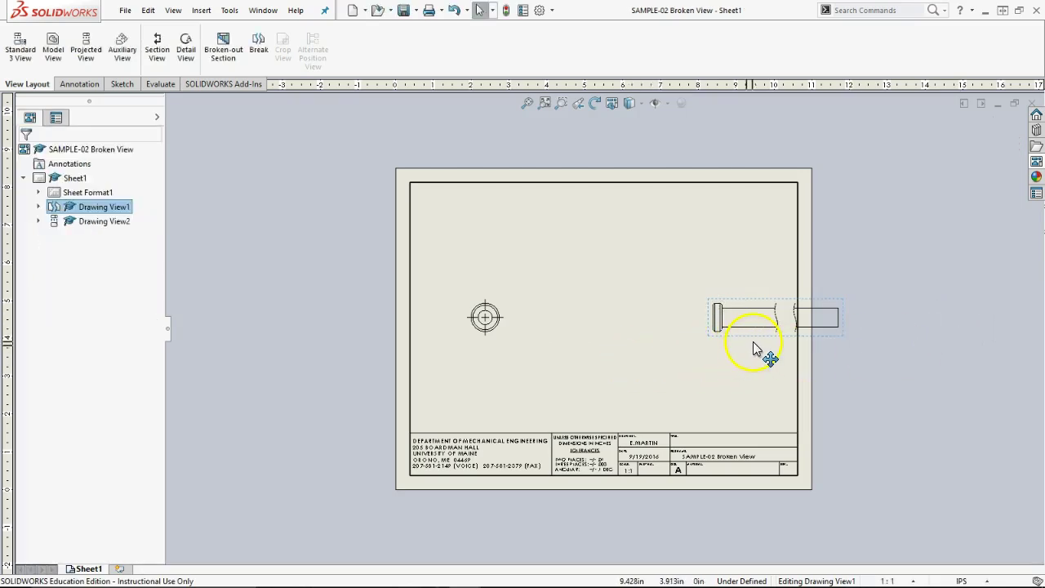
- Set the break gap to 0.4in and align the broken view with the end view
{"action": "left_click_drag", "start_coordinate": [752, 339], "coordinate": [601, 330]}
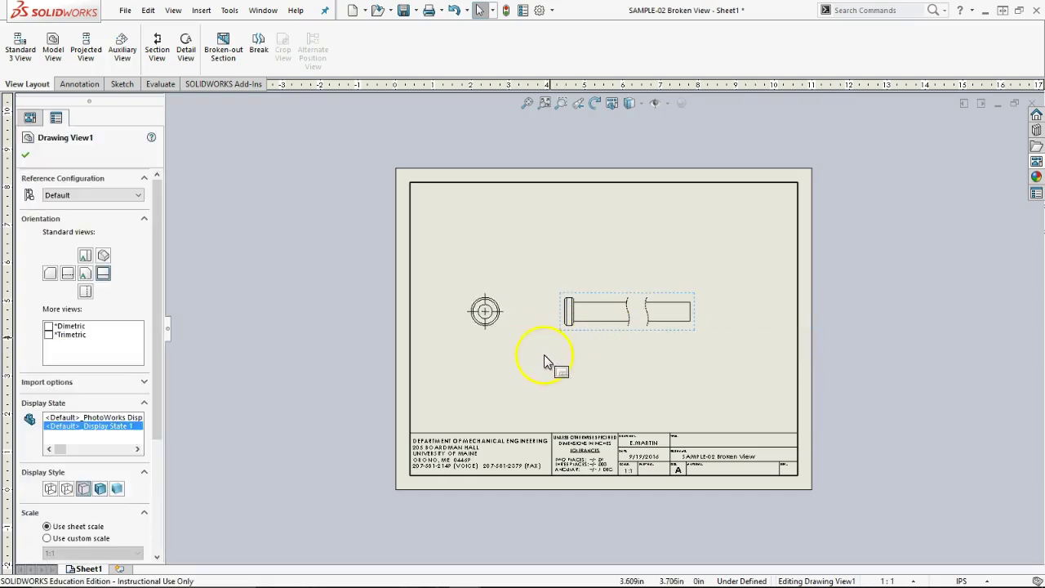
{"action": "scroll", "coordinate": [641, 318], "scroll_direction": "down", "scroll_amount": 1}
{"action": "left_click", "coordinate": [647, 320]}
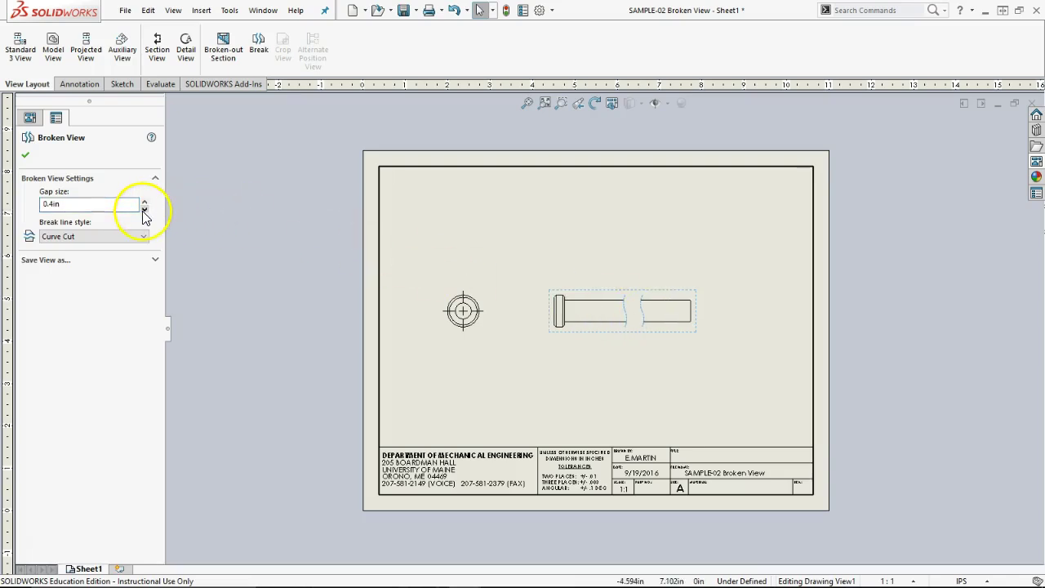
{"action": "left_click", "coordinate": [26, 155]}
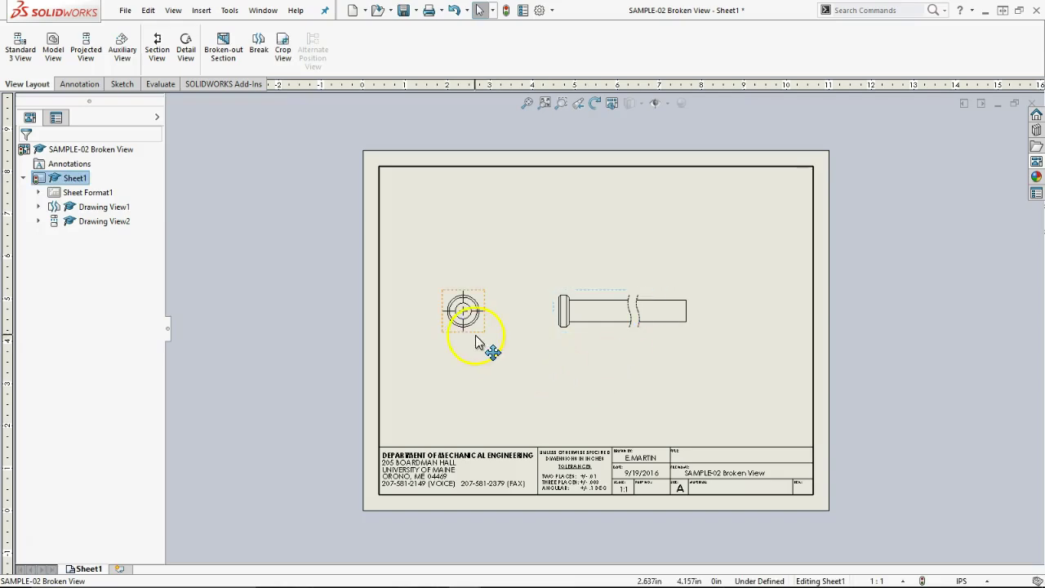
{"action": "left_click_drag", "start_coordinate": [479, 343], "coordinate": [512, 335]}
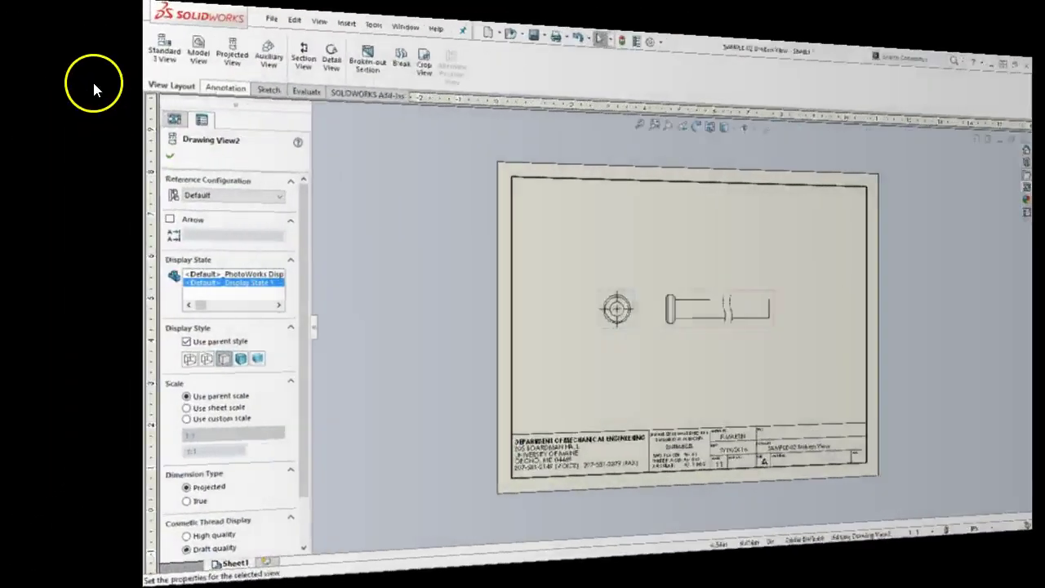
- Dimension the shaft end to end as 12.250, placed above the broken view
{"action": "left_click", "coordinate": [93, 83]}
{"action": "left_click", "coordinate": [23, 45]}
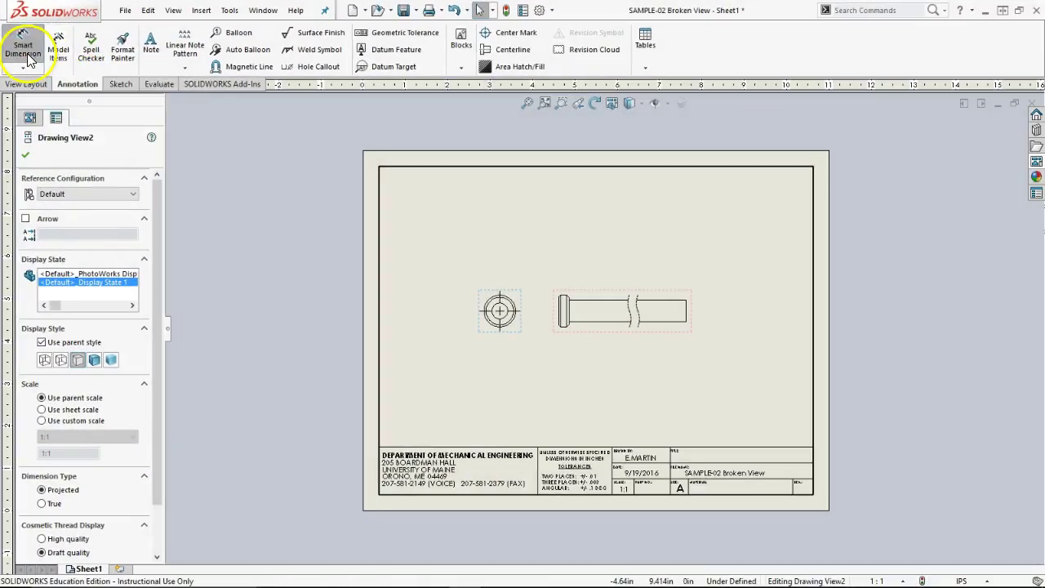
{"action": "scroll", "coordinate": [648, 306], "scroll_direction": "down", "scroll_amount": 2}
{"action": "scroll", "coordinate": [657, 311], "scroll_direction": "down", "scroll_amount": 1}
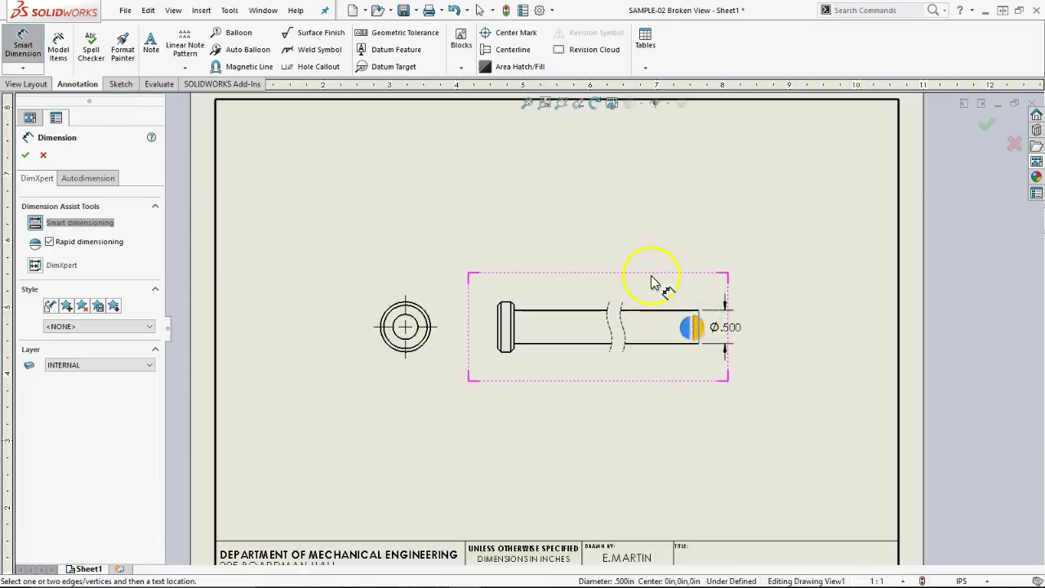
{"action": "left_click", "coordinate": [506, 327]}
{"action": "left_click", "coordinate": [600, 239]}
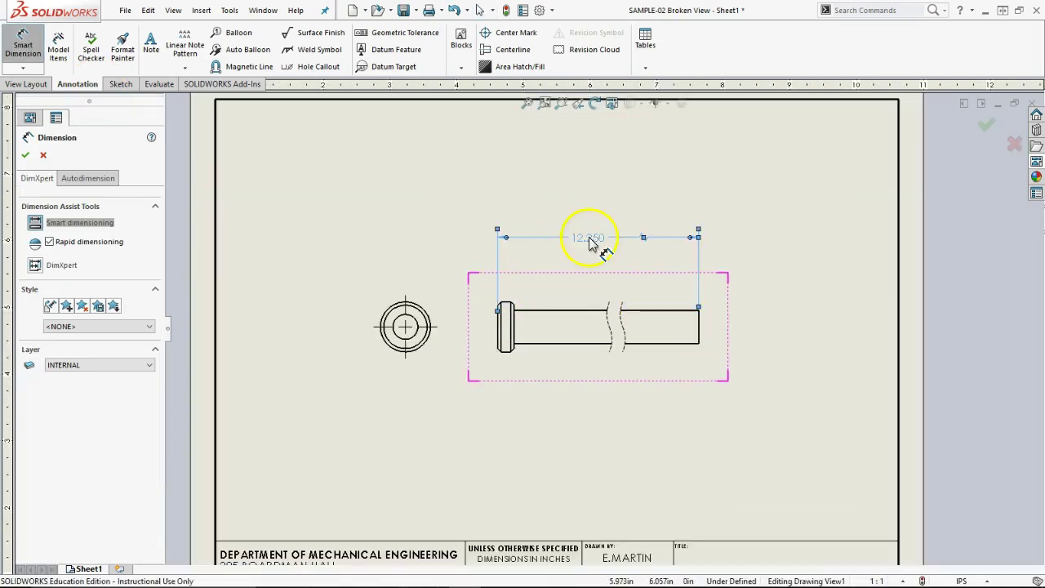
{"action": "left_click", "coordinate": [616, 444]}
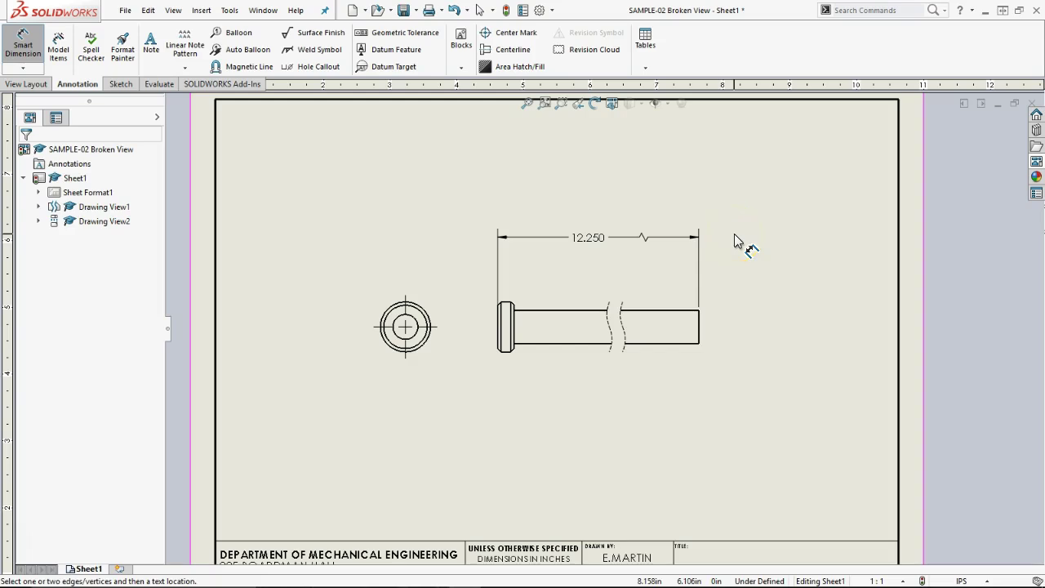
{"action": "left_click", "coordinate": [690, 317]}
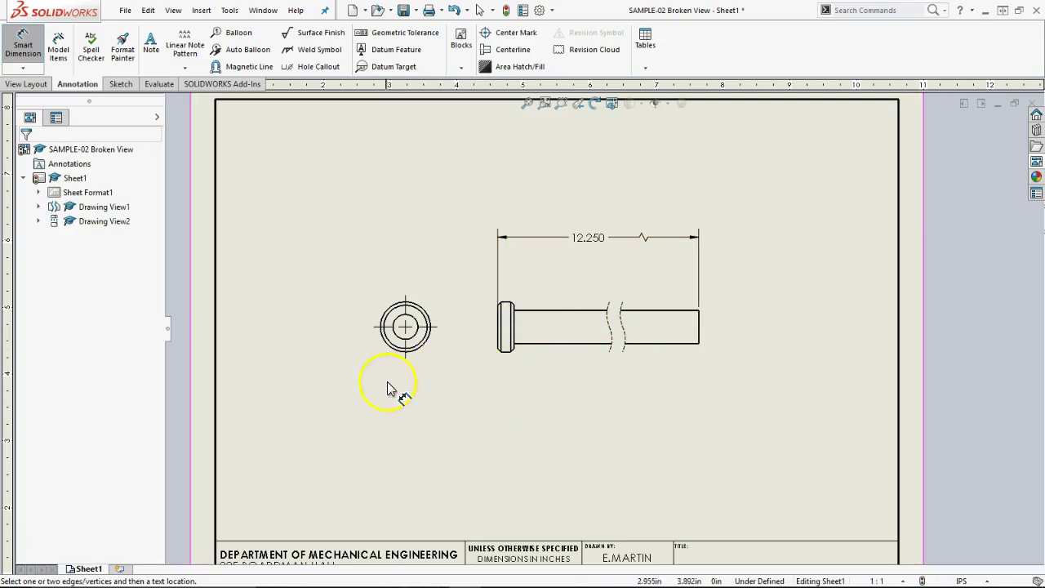
- Circle the shaft head and place 2:1 Detail A below the end view
{"action": "left_click", "coordinate": [33, 84]}
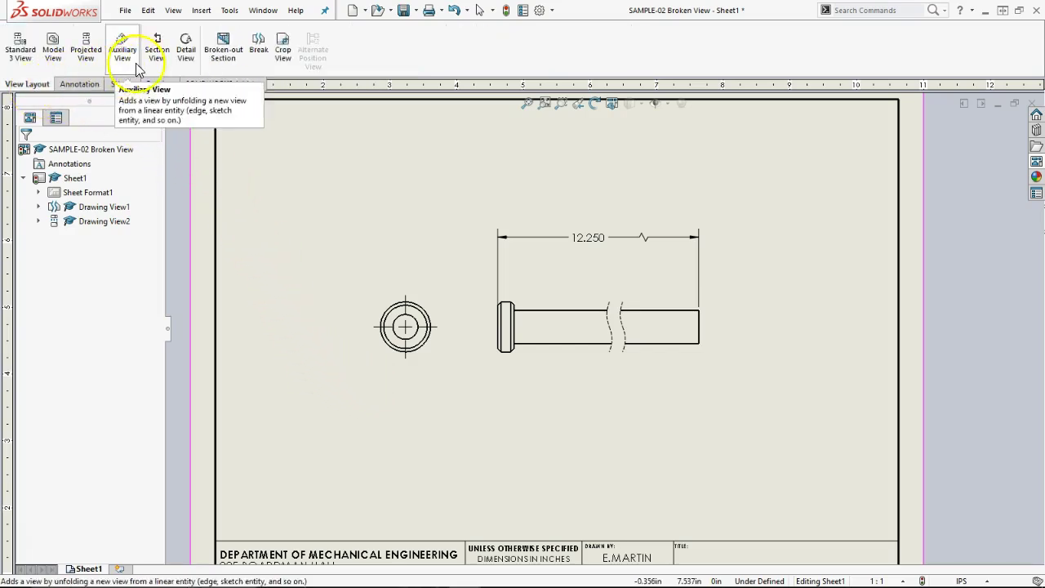
{"action": "left_click", "coordinate": [186, 50]}
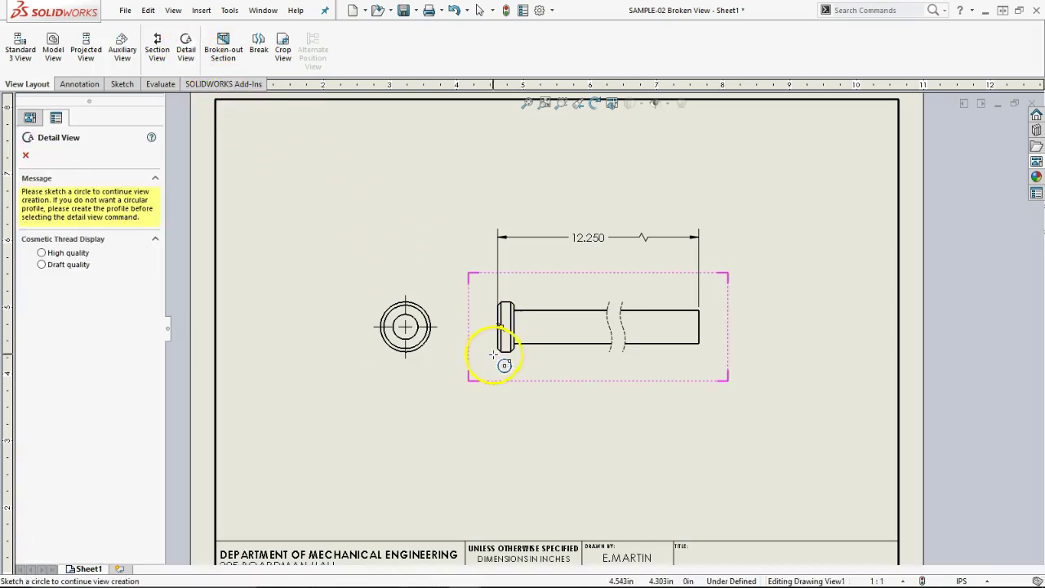
{"action": "scroll", "coordinate": [504, 351], "scroll_direction": "down", "scroll_amount": 3}
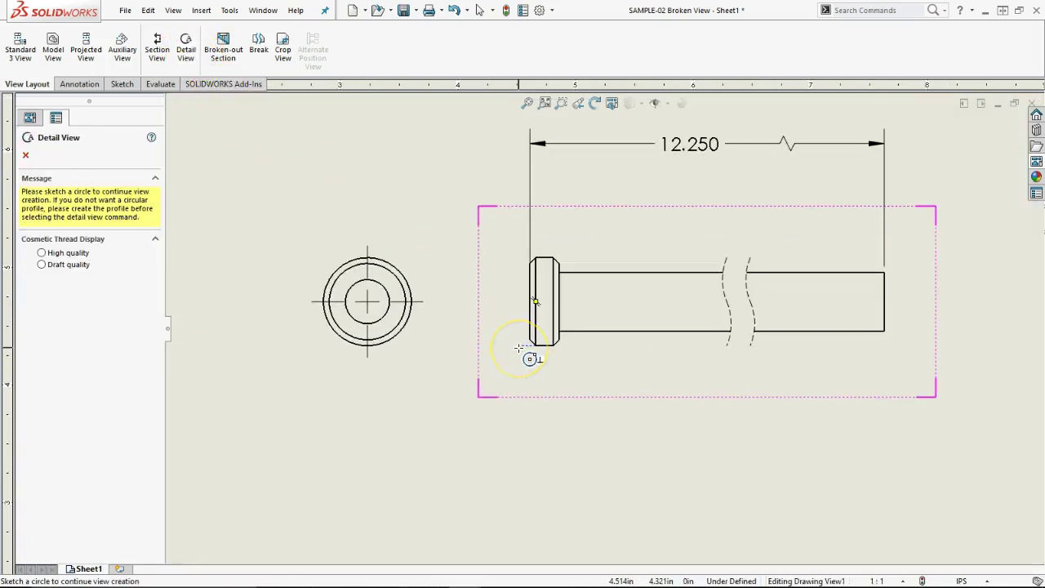
{"action": "left_click", "coordinate": [522, 349]}
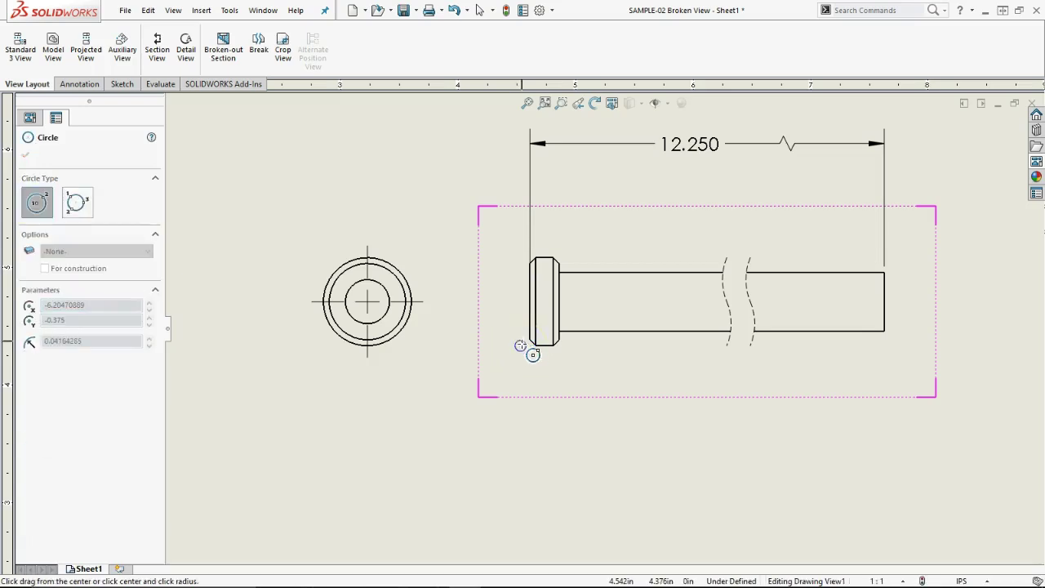
{"action": "left_click", "coordinate": [595, 327]}
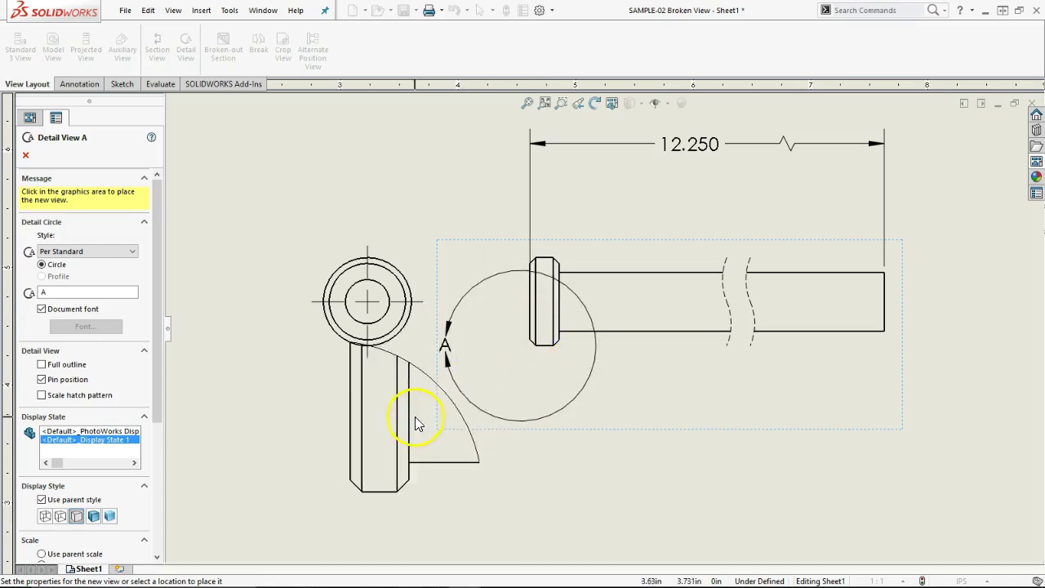
{"action": "scroll", "coordinate": [420, 433], "scroll_direction": "up", "scroll_amount": 2}
{"action": "key", "text": "f"}
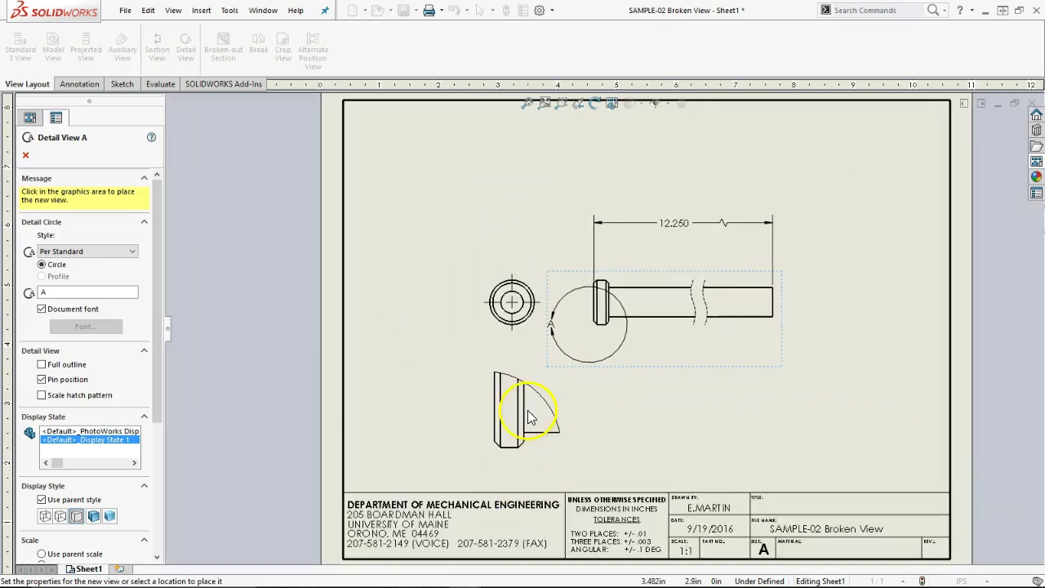
{"action": "left_click", "coordinate": [487, 417]}
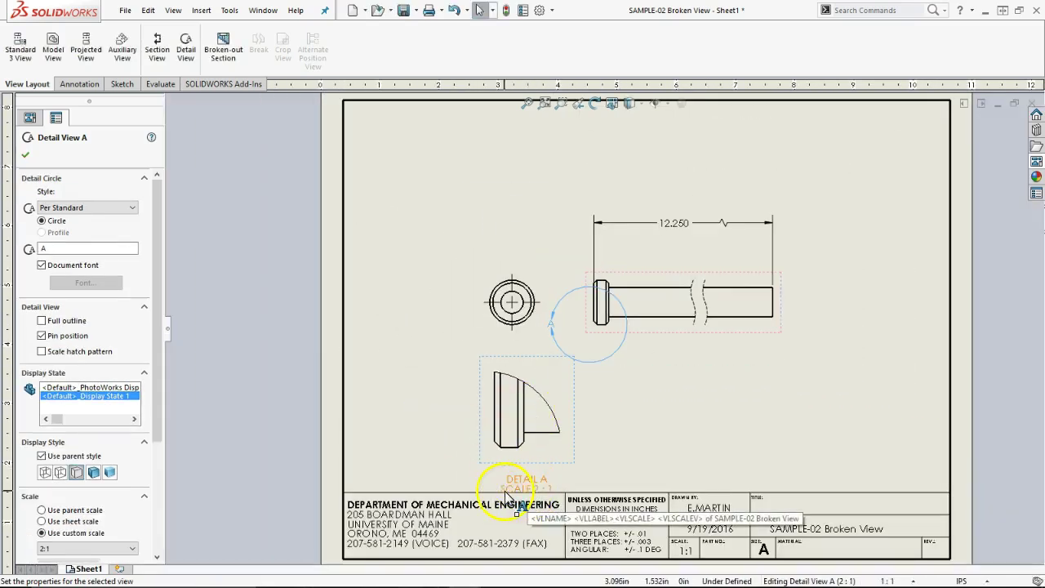
{"action": "key", "text": "Return"}
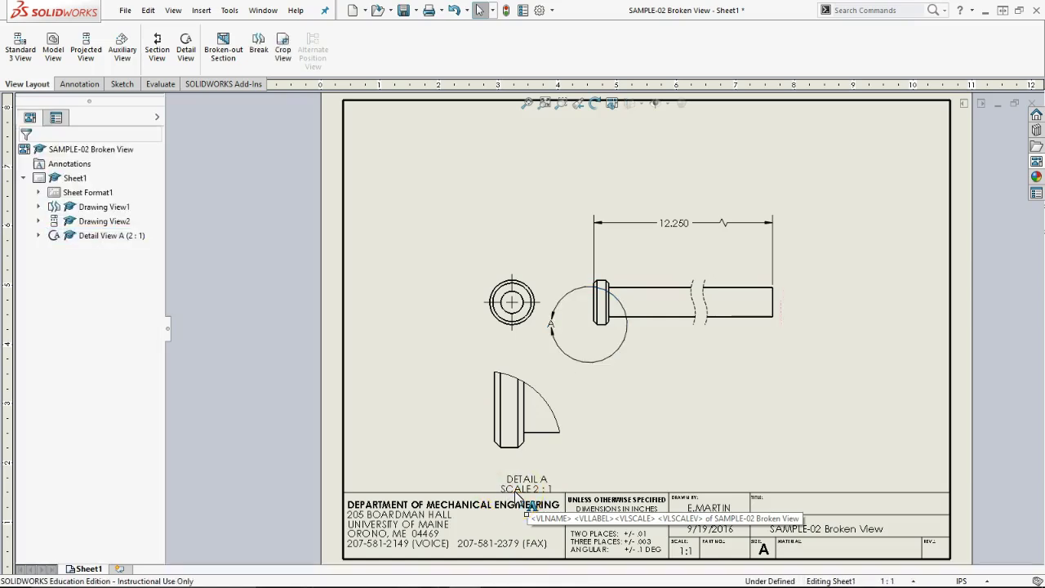
- Shrink the detail circle A tighter around the shaft head
{"action": "left_click", "coordinate": [532, 473]}
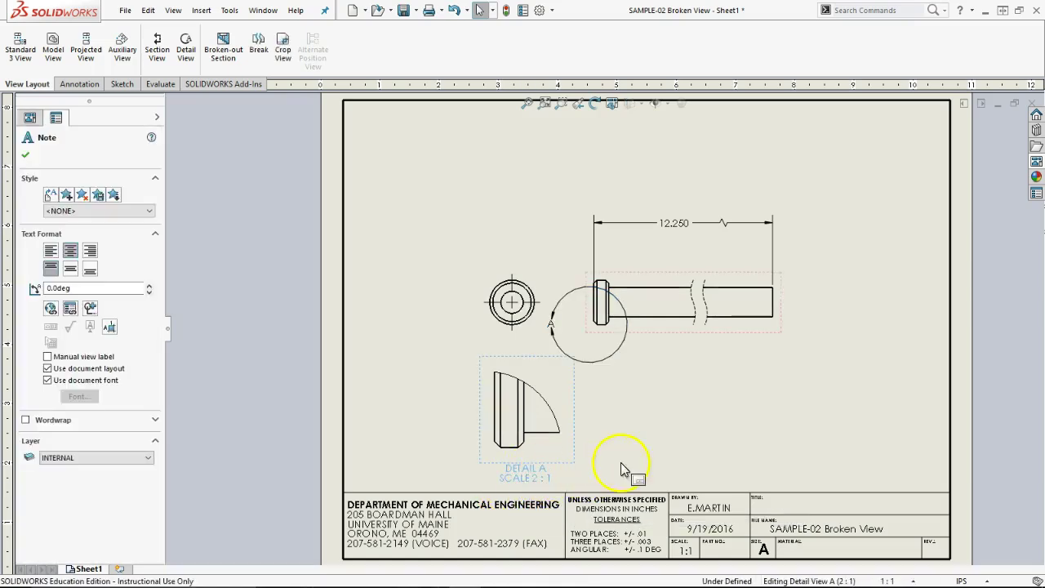
{"action": "left_click", "coordinate": [664, 459]}
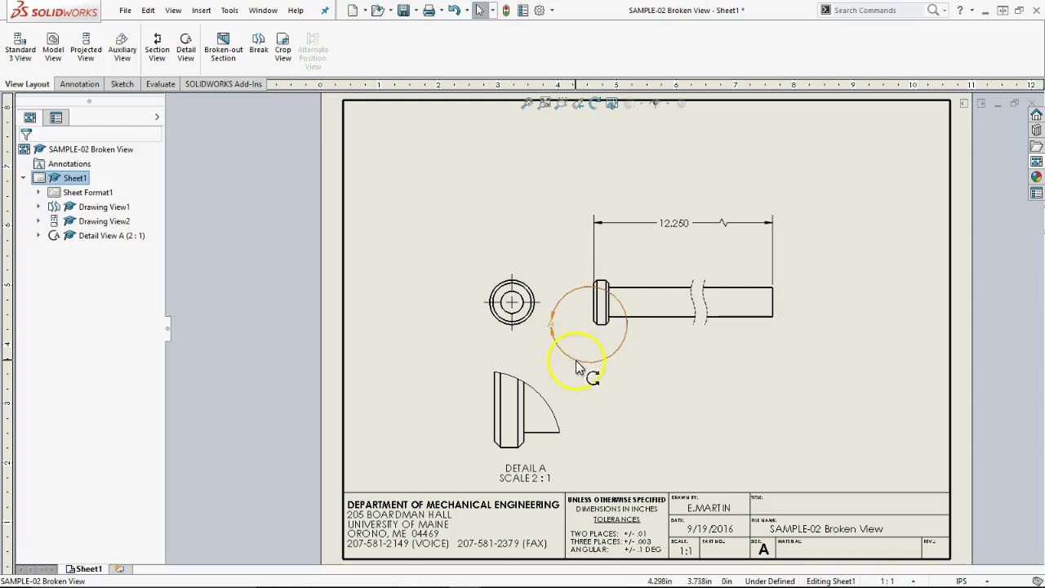
{"action": "mouse_move", "coordinate": [576, 360]}
{"action": "left_mouse_down"}
{"action": "mouse_move", "coordinate": [595, 354]}
{"action": "mouse_move", "coordinate": [606, 316]}
{"action": "left_mouse_up"}
{"action": "left_click", "coordinate": [588, 326]}
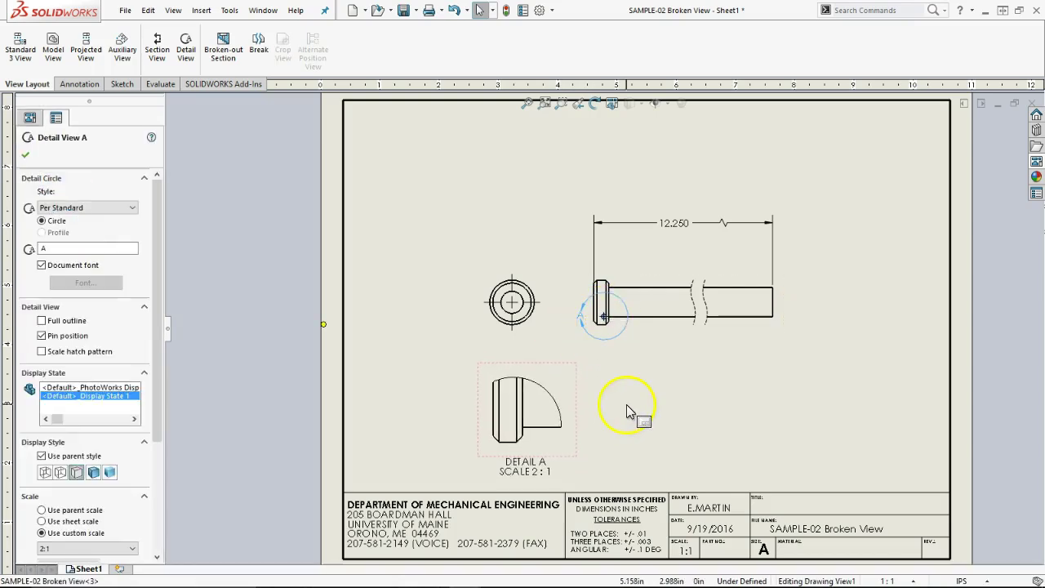
{"action": "left_click", "coordinate": [479, 309]}
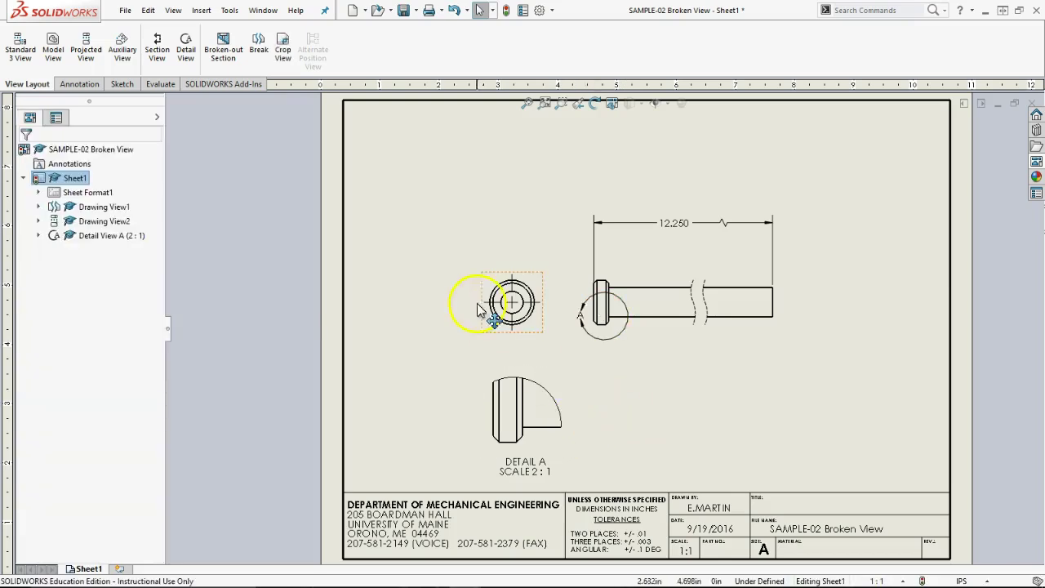
{"action": "scroll", "coordinate": [504, 430], "scroll_direction": "down", "scroll_amount": 2}
{"action": "scroll", "coordinate": [483, 381], "scroll_direction": "down", "scroll_amount": 3}
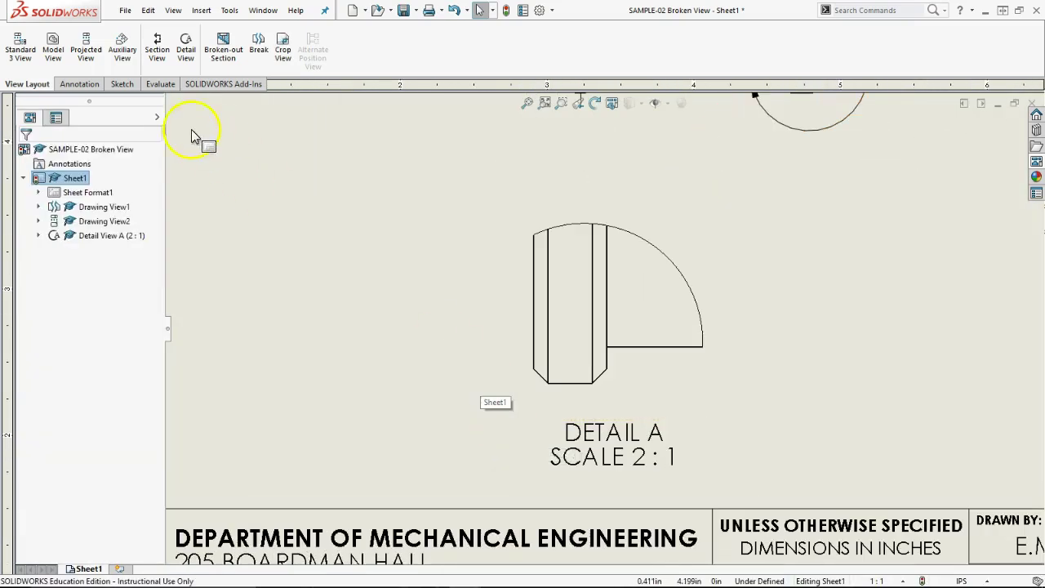
- Add a .050 X 45° chamfer dimension to the head's corner in Detail A
{"action": "left_click", "coordinate": [80, 84]}
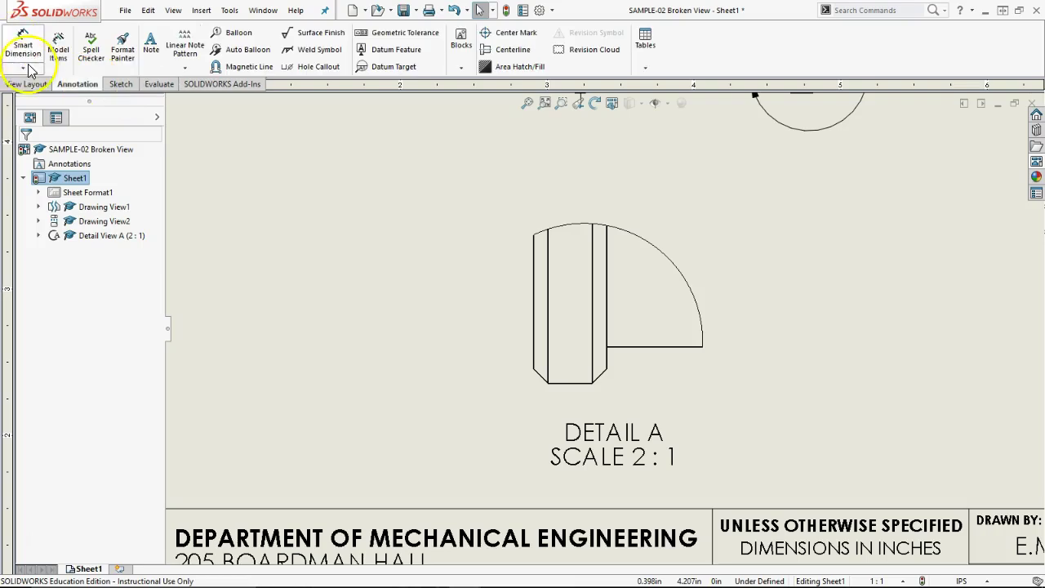
{"action": "left_click", "coordinate": [24, 68]}
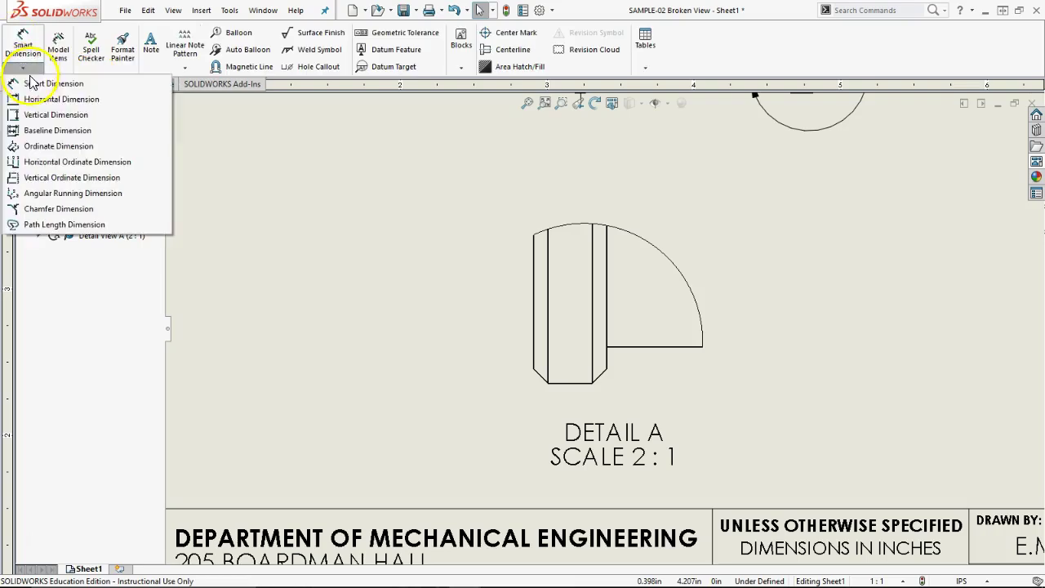
{"action": "left_click", "coordinate": [36, 209]}
{"action": "left_click", "coordinate": [539, 374]}
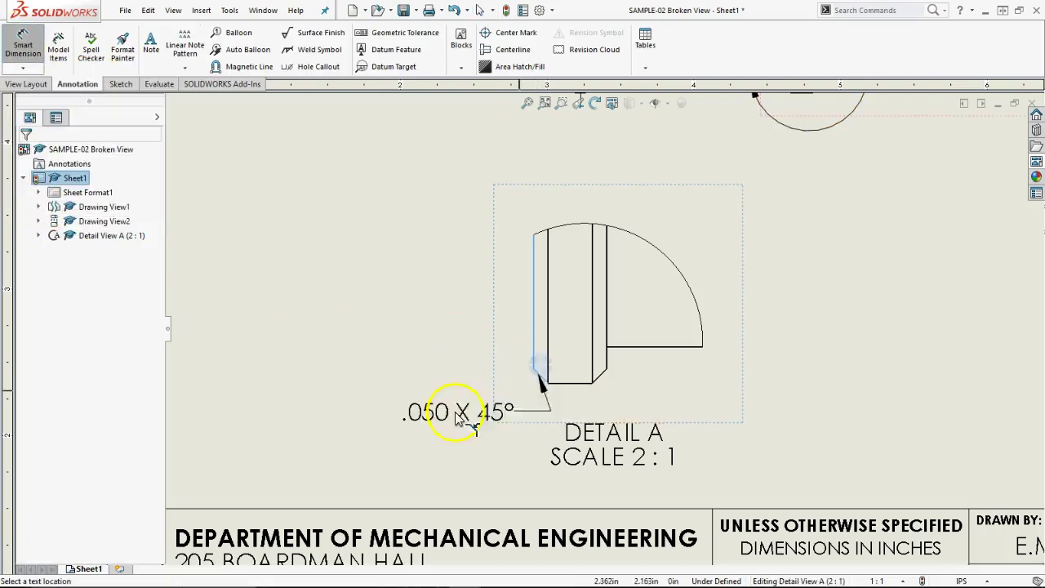
{"action": "left_click", "coordinate": [426, 412]}
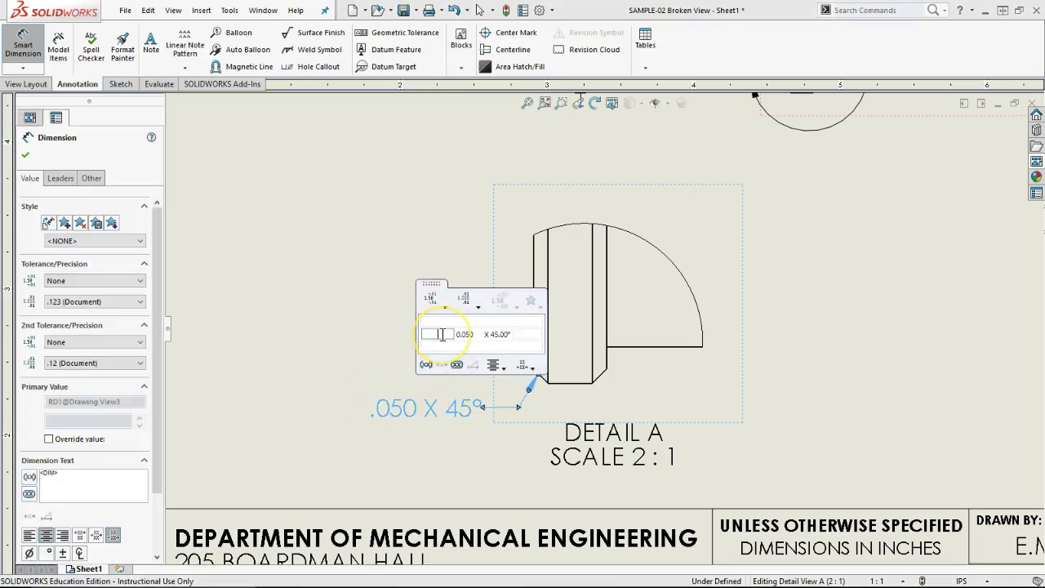
- Prefix the chamfer callout with '2X -' and move it left of the head
{"action": "type", "text": "2"}
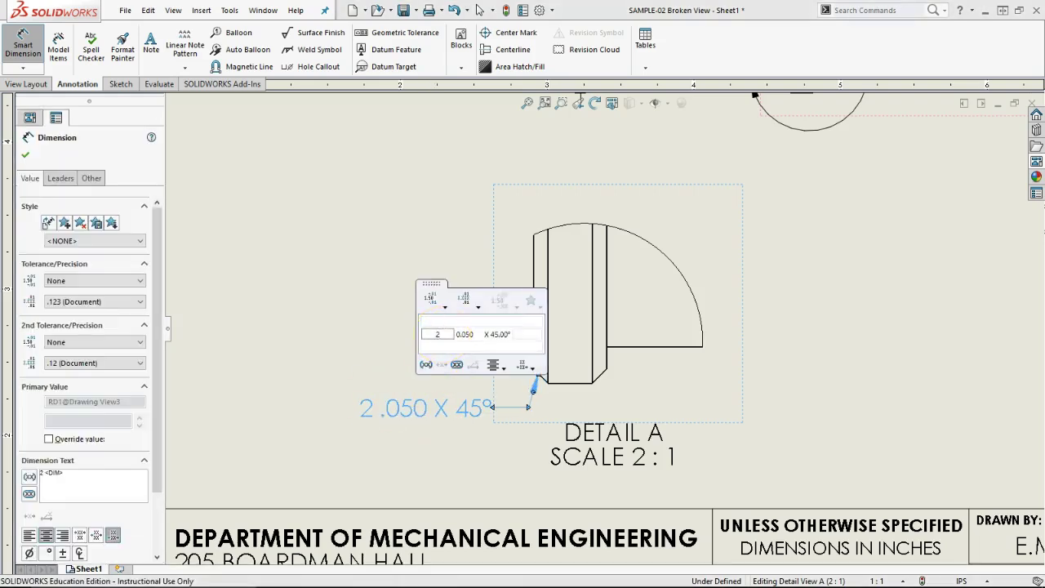
{"action": "type", "text": "X -"}
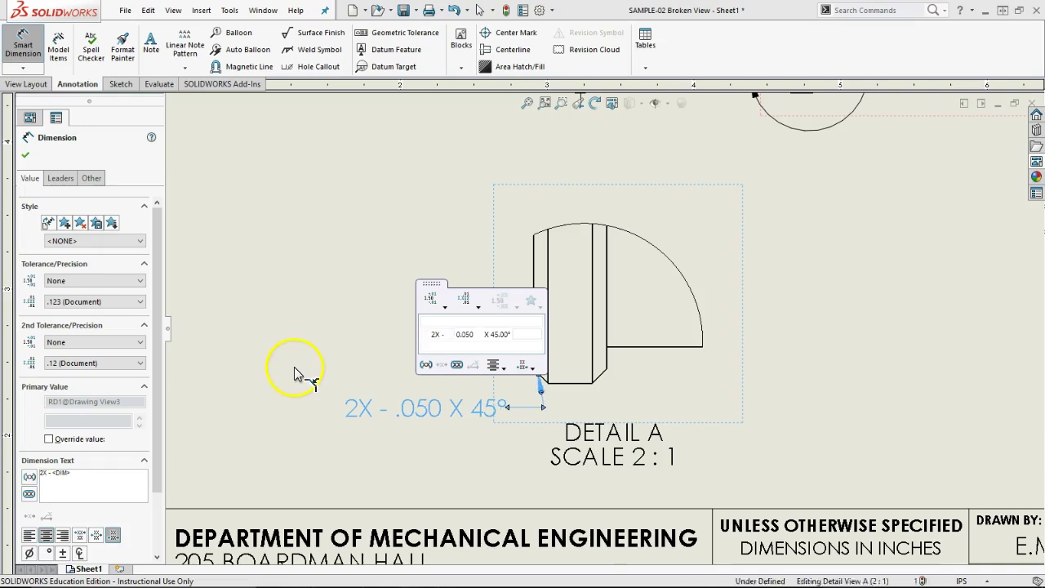
{"action": "left_click", "coordinate": [284, 367]}
{"action": "left_click_drag", "start_coordinate": [457, 398], "coordinate": [463, 412]}
{"action": "left_click", "coordinate": [319, 380]}
{"action": "scroll", "coordinate": [381, 379], "scroll_direction": "up", "scroll_amount": 2}
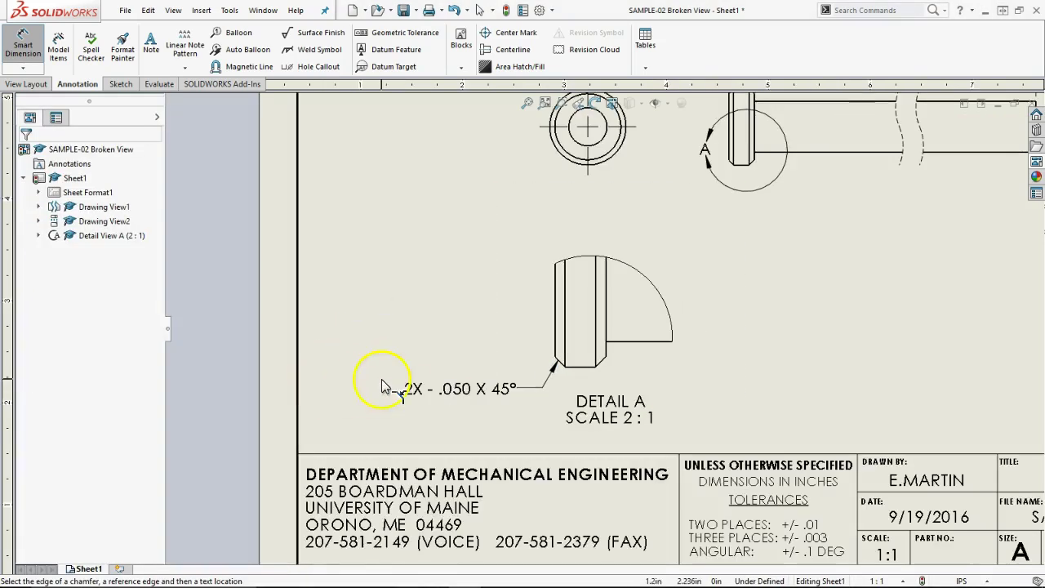
{"action": "scroll", "coordinate": [514, 380], "scroll_direction": "down", "scroll_amount": 1}
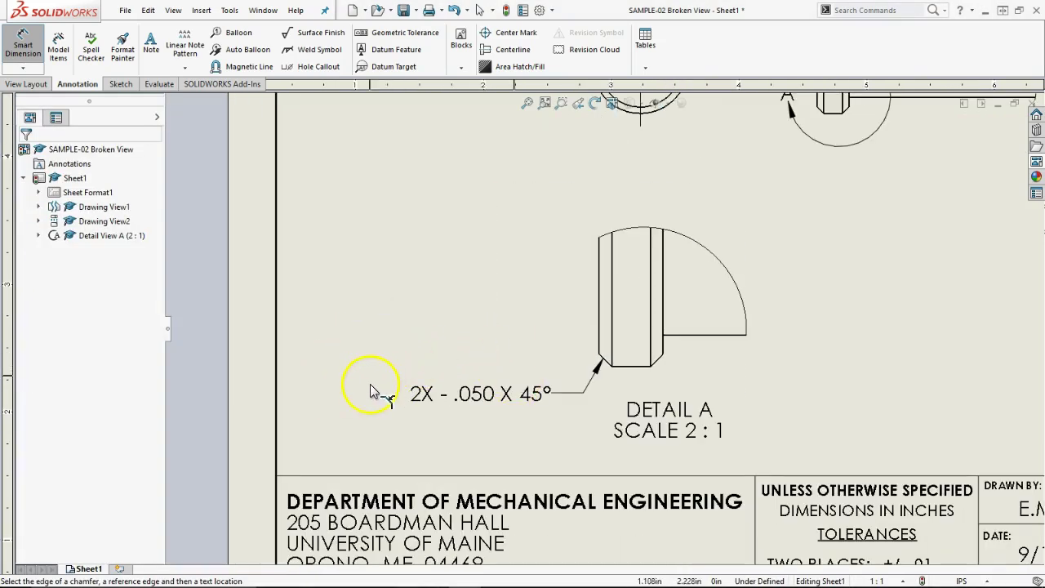
{"action": "scroll", "coordinate": [370, 407], "scroll_direction": "up", "scroll_amount": 1}
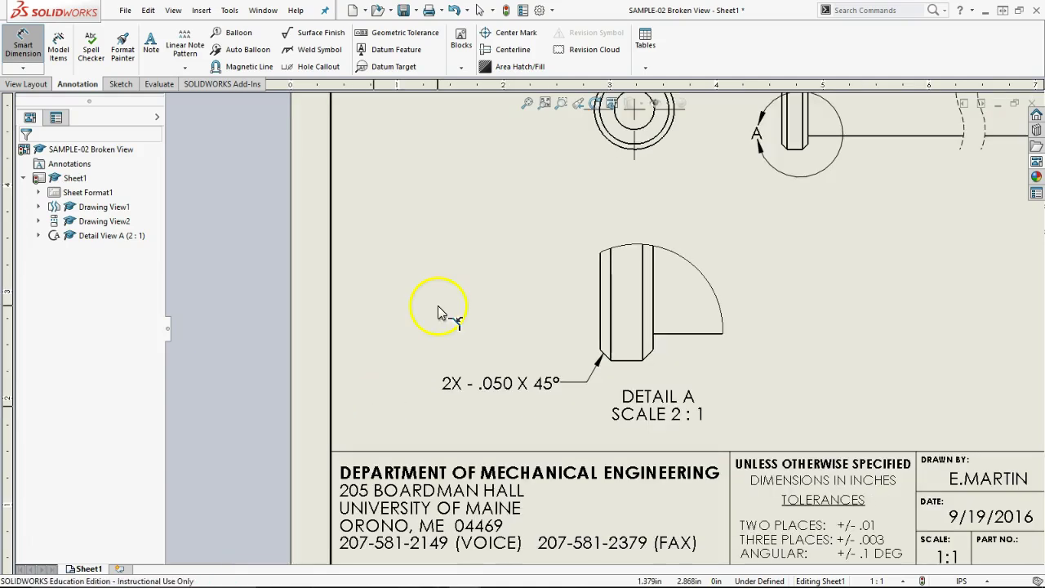